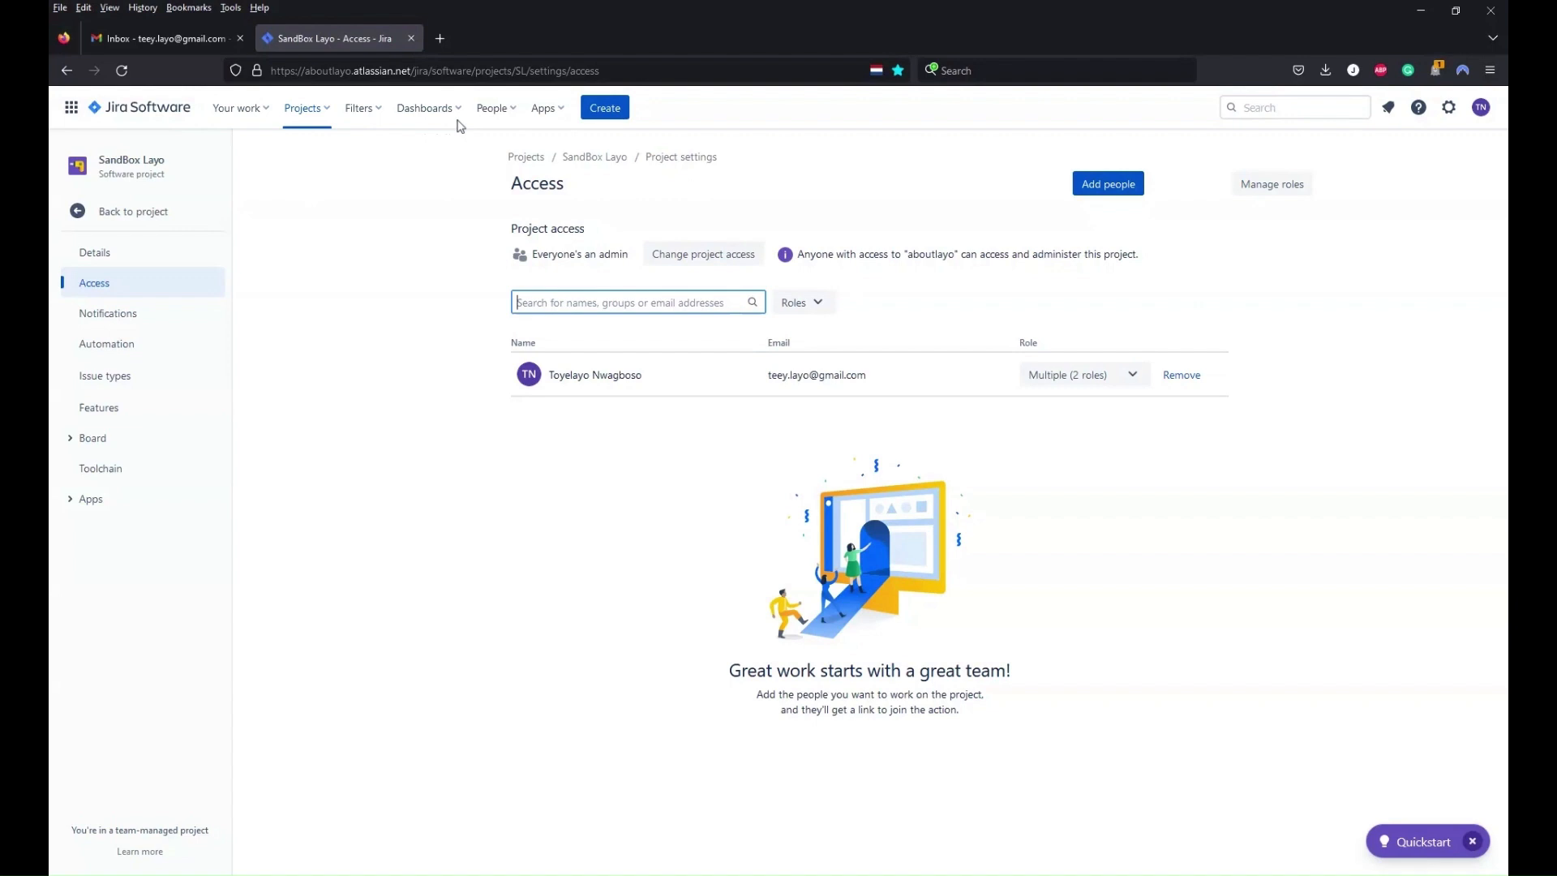
Open the advanced issue search from the project's access settings.
{"action": "left_click", "coordinate": [366, 113]}
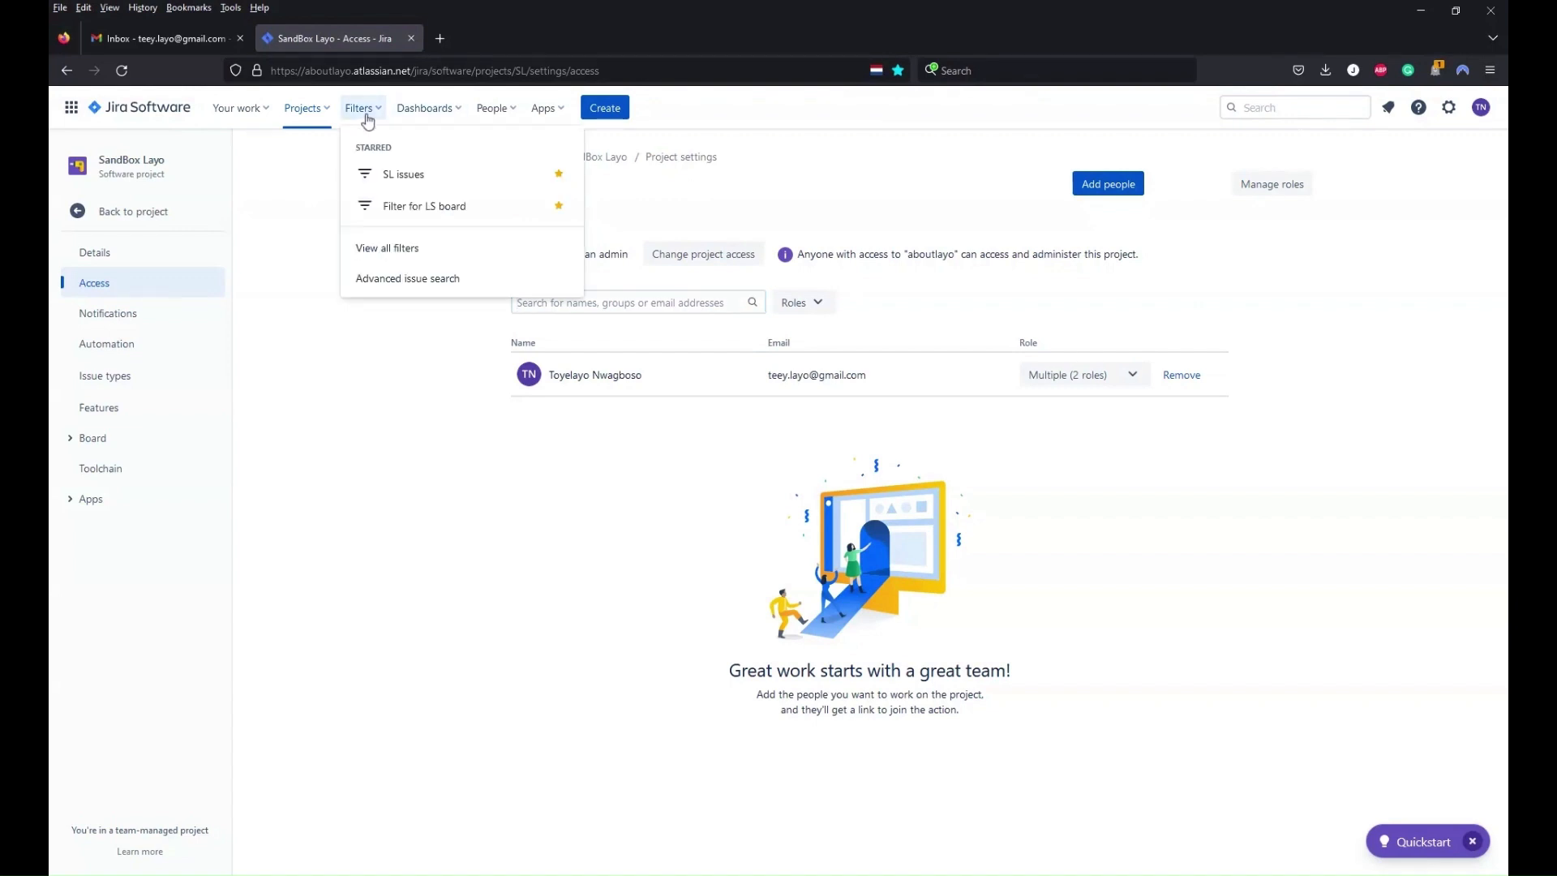
{"action": "left_click", "coordinate": [367, 120]}
{"action": "left_click", "coordinate": [363, 111]}
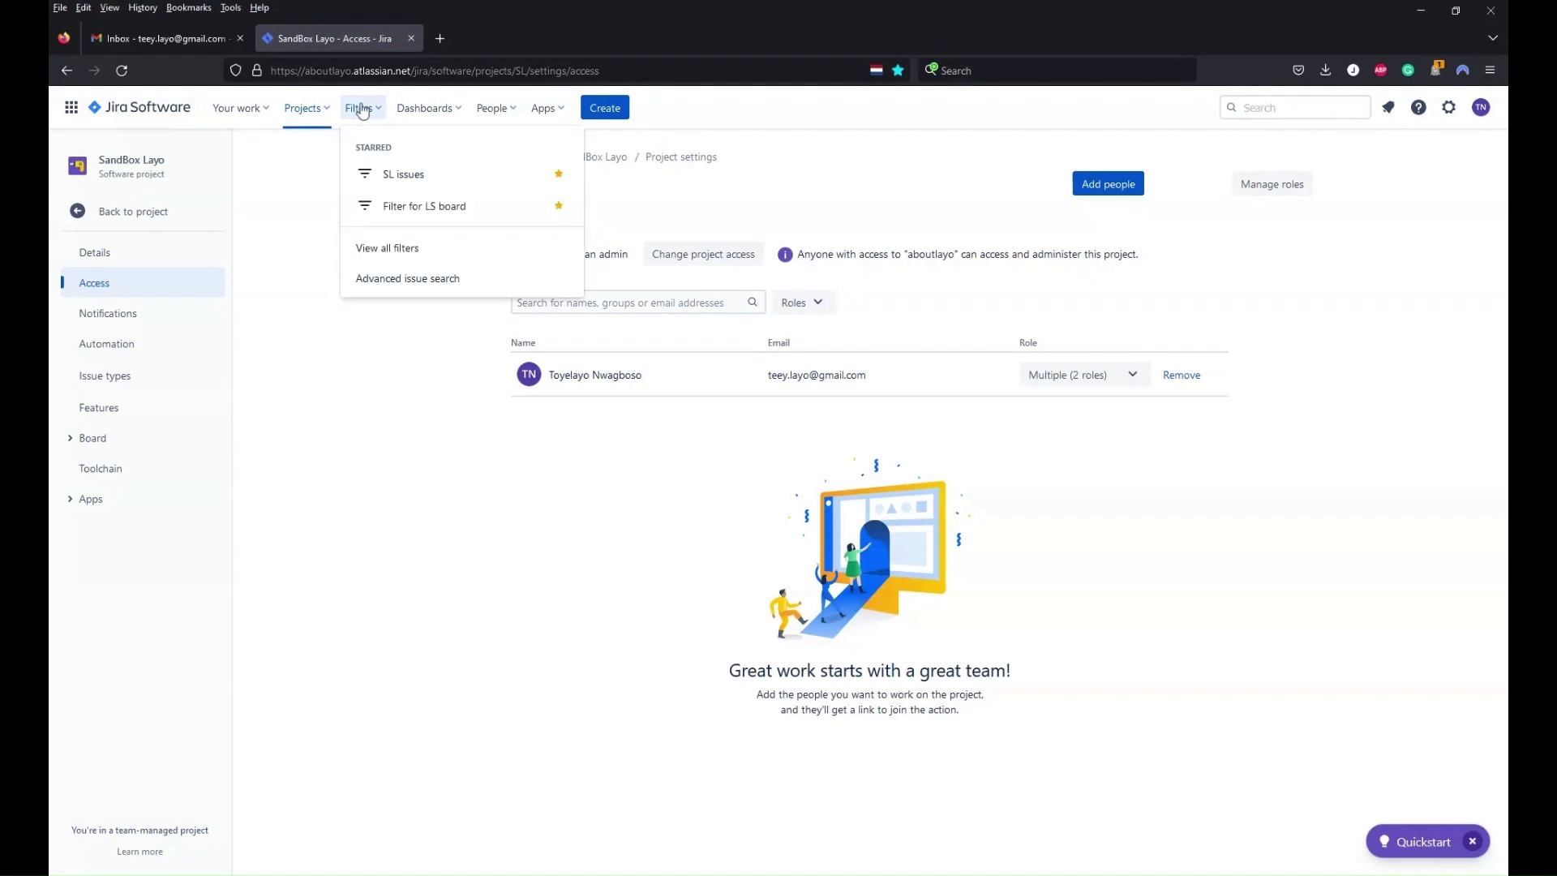
{"action": "left_click", "coordinate": [375, 287]}
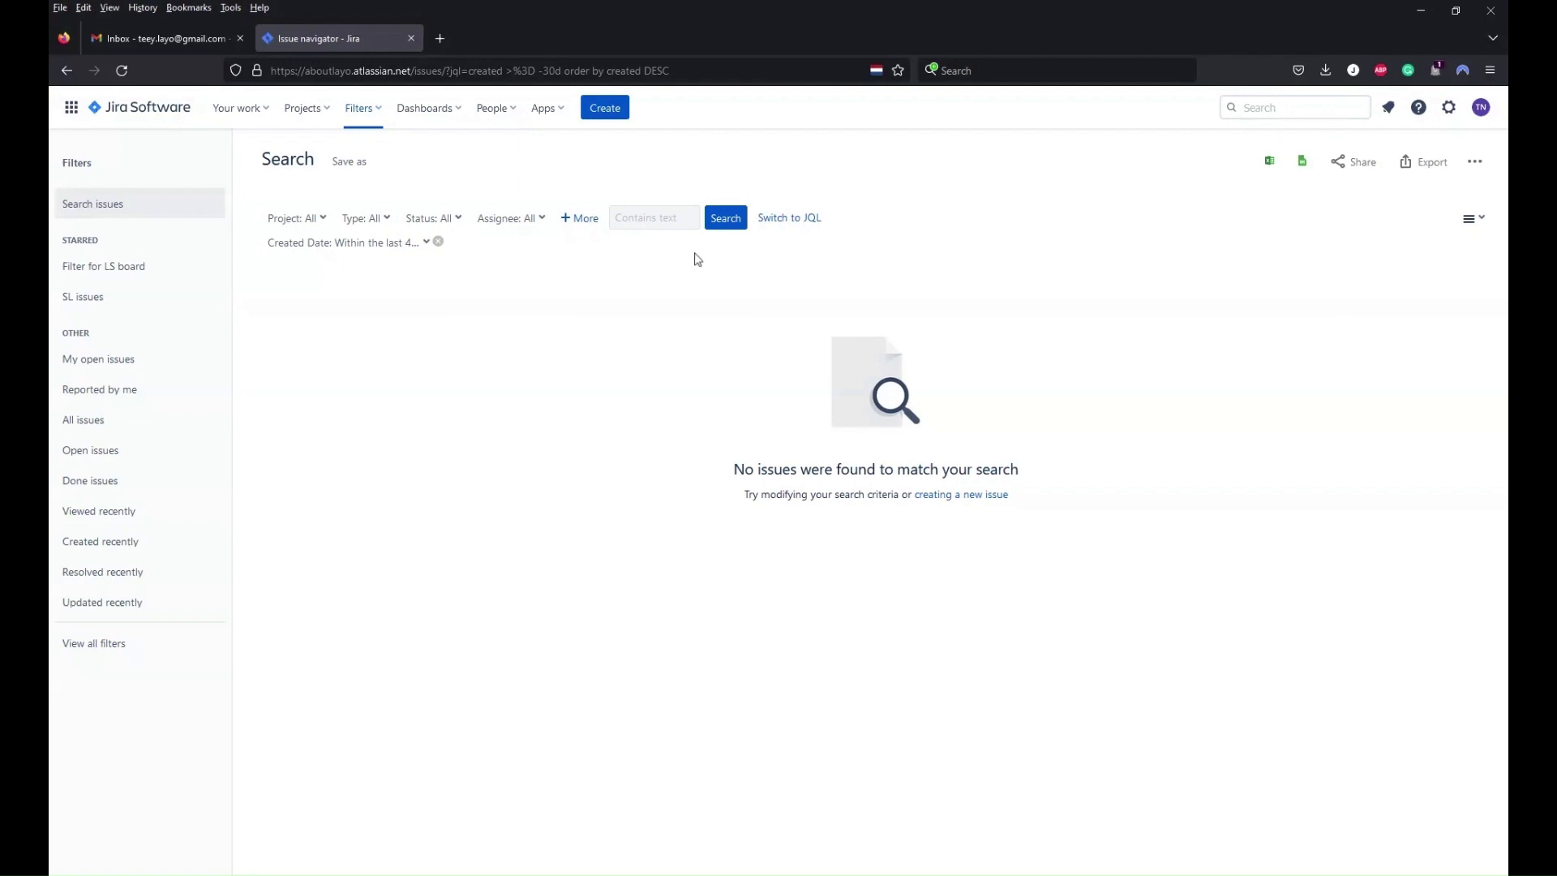
View the search criteria as a JQL query and return to the basic search.
{"action": "left_click", "coordinate": [789, 219]}
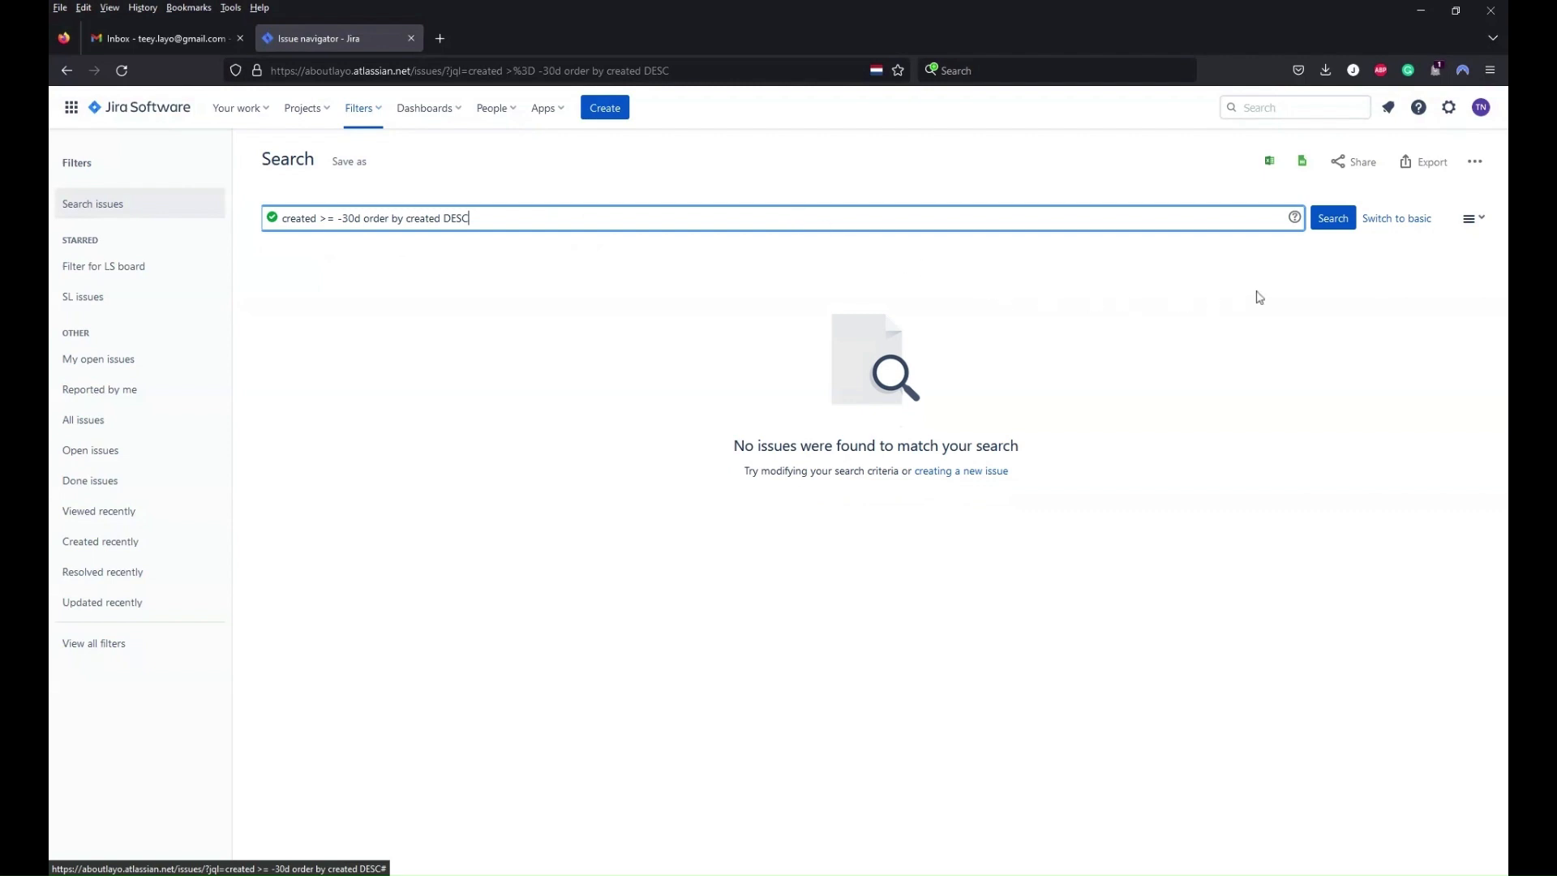
{"action": "left_click", "coordinate": [1412, 222]}
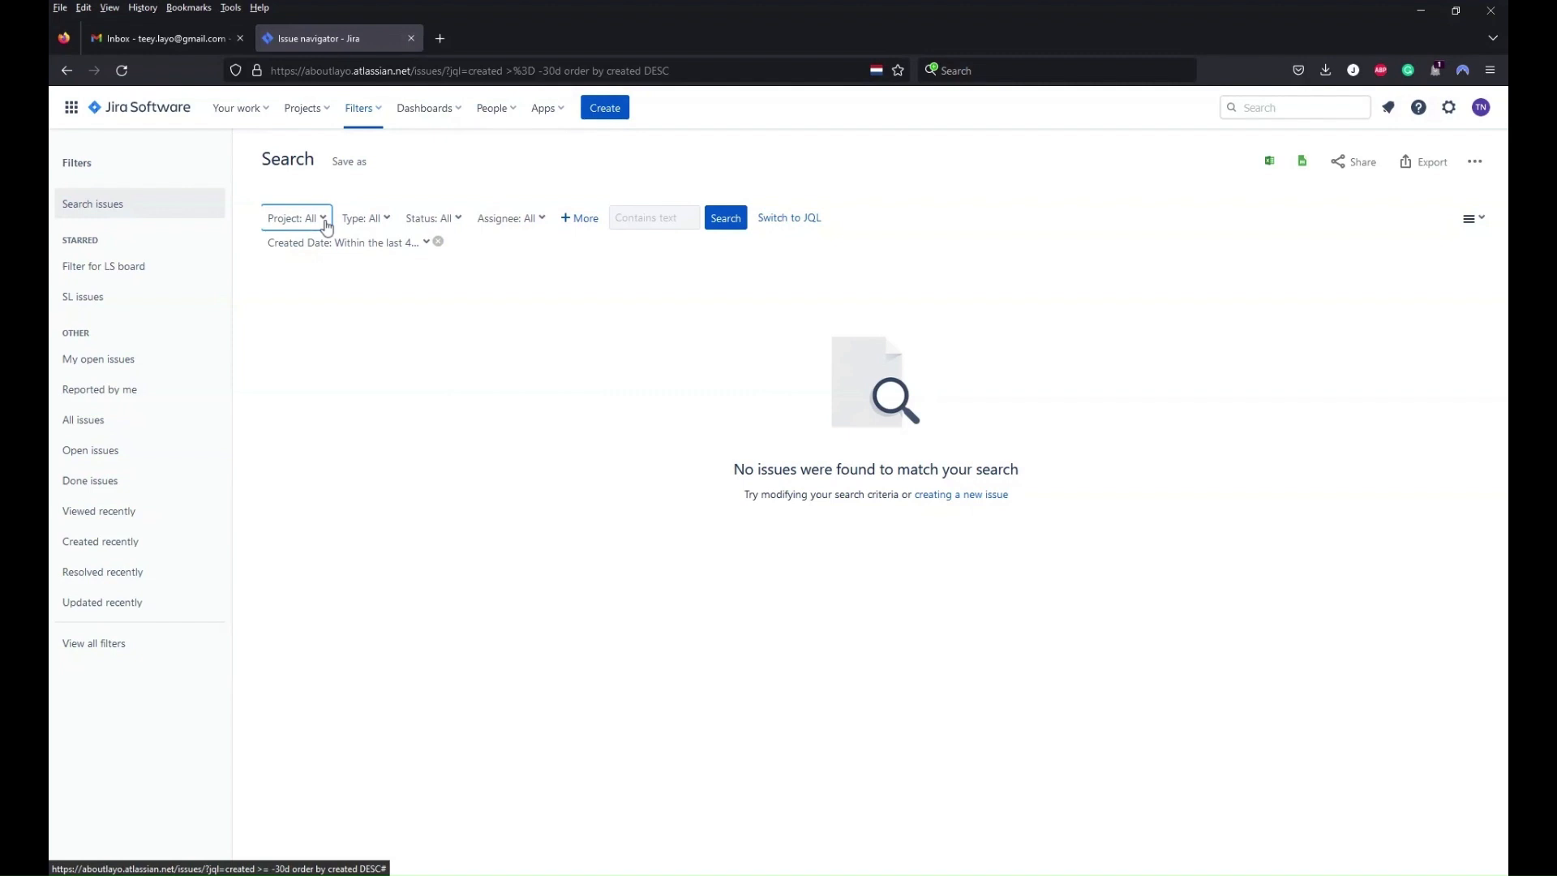
Find the project with "sand" and limit the search to SandBox Layo (SL).
{"action": "left_click", "coordinate": [326, 225]}
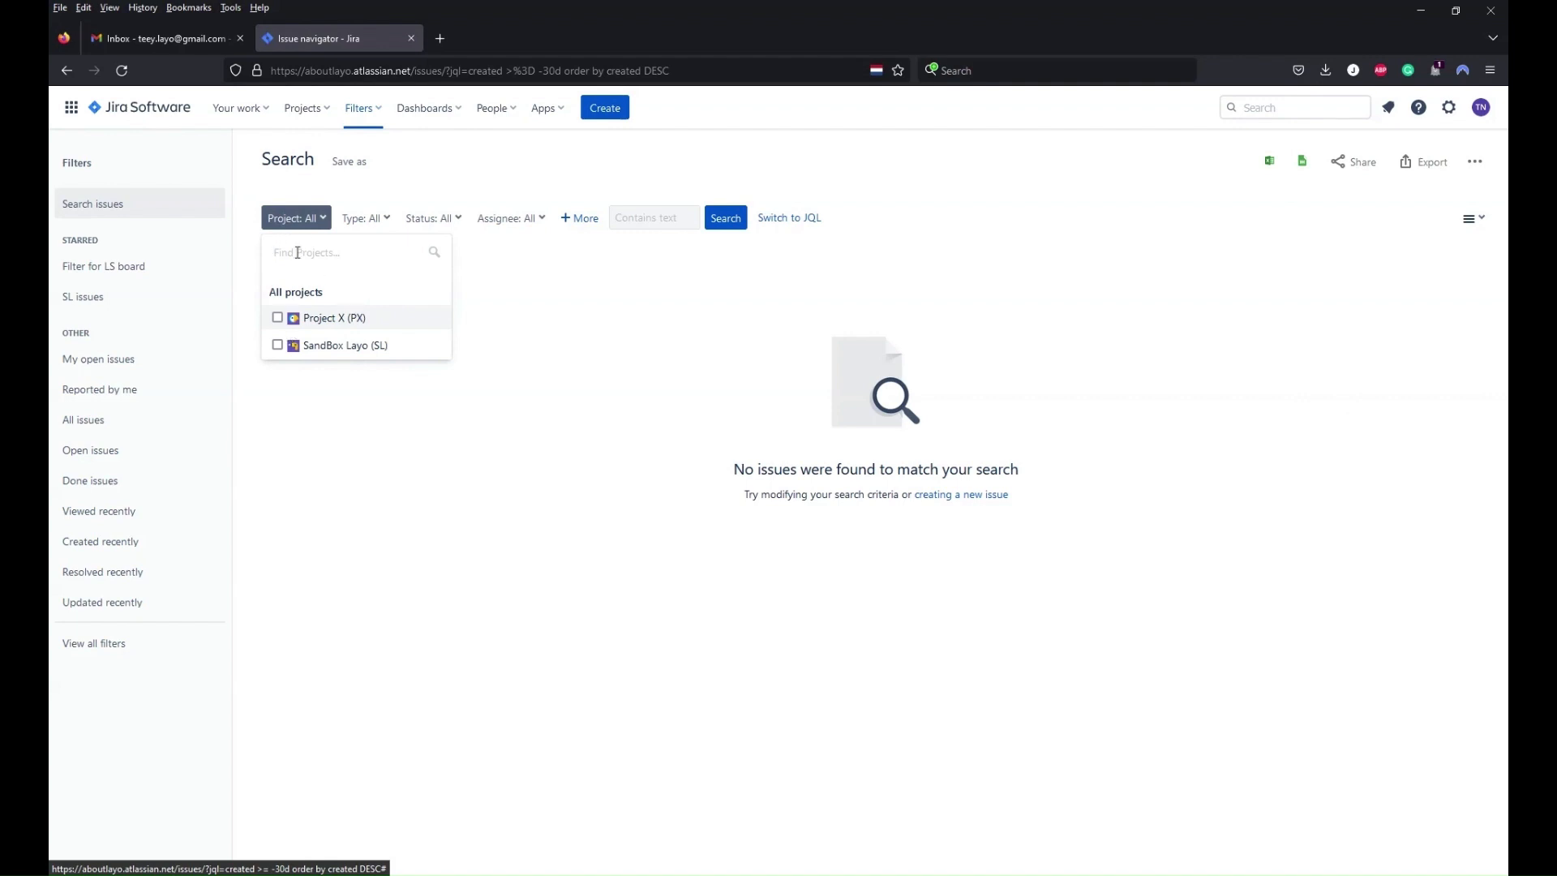
{"action": "type", "text": "sand"}
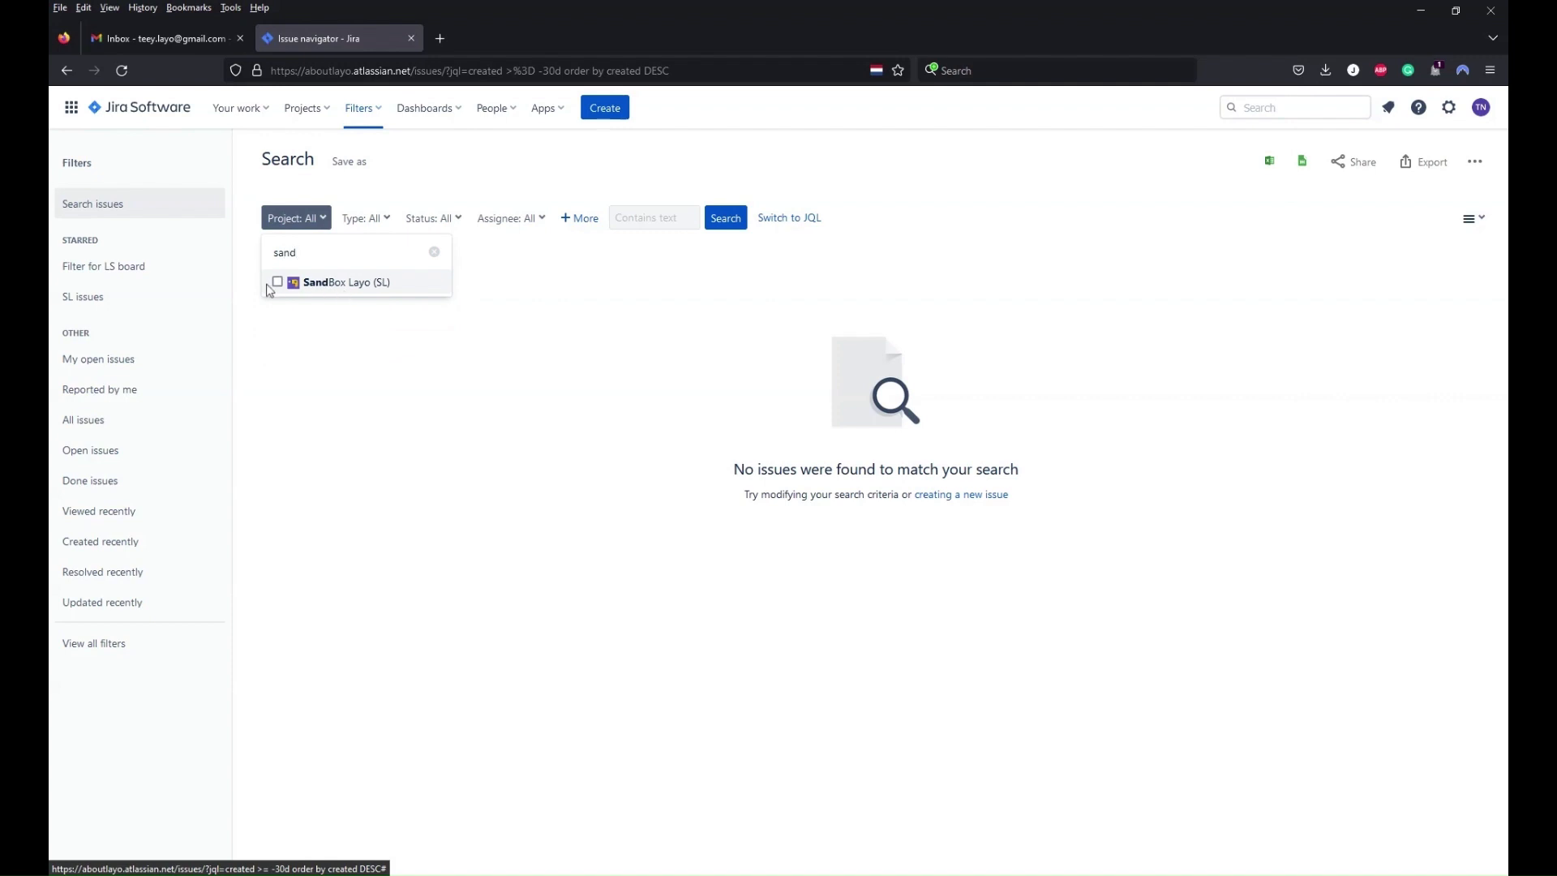
{"action": "left_click", "coordinate": [276, 282]}
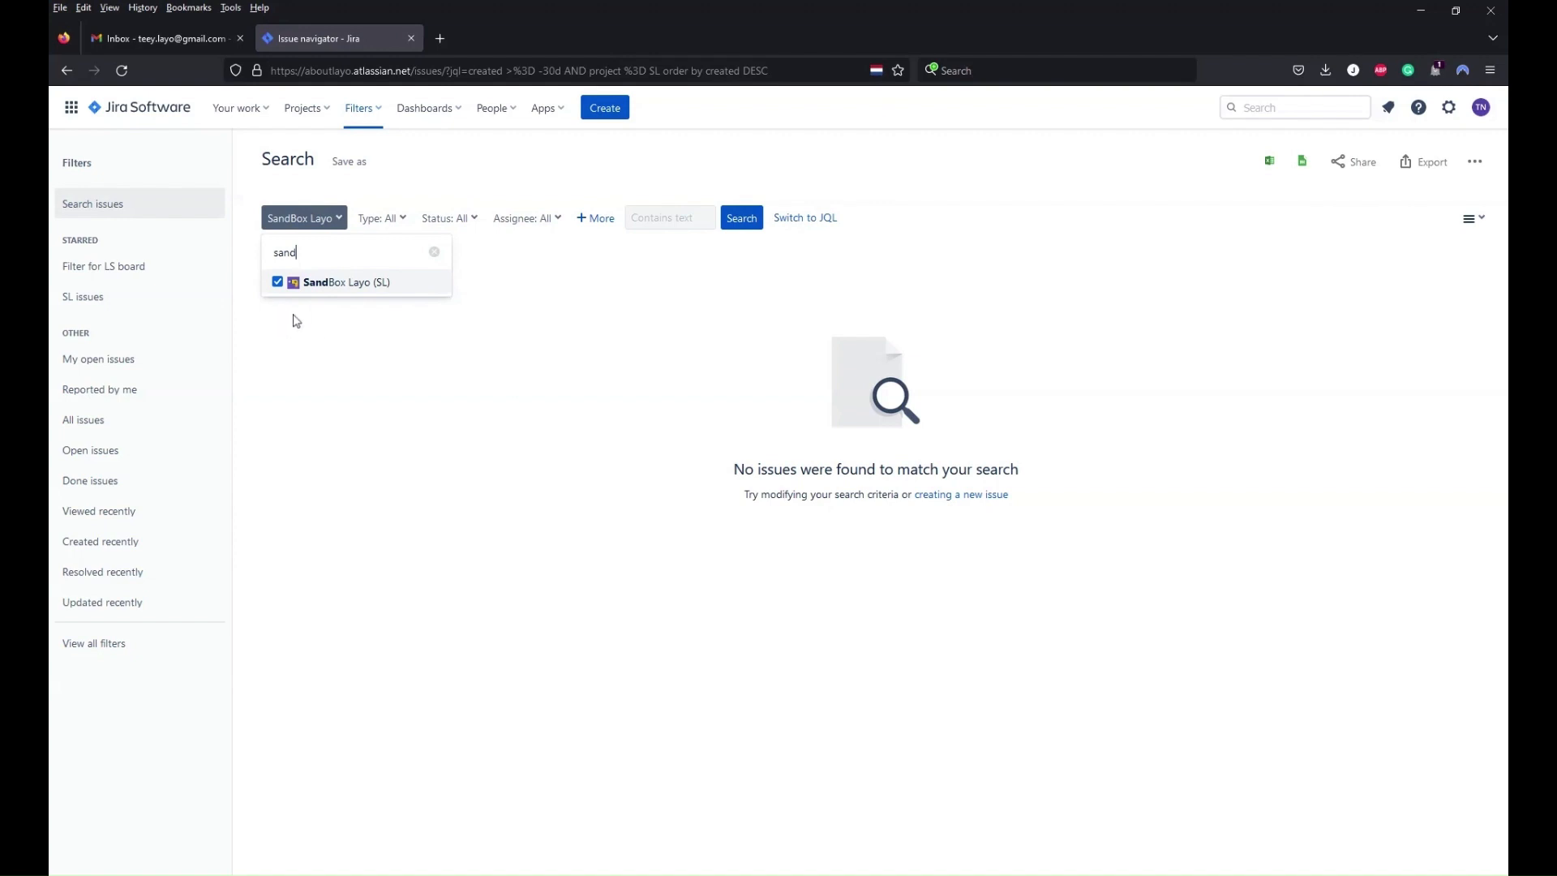
{"action": "left_click", "coordinate": [446, 348]}
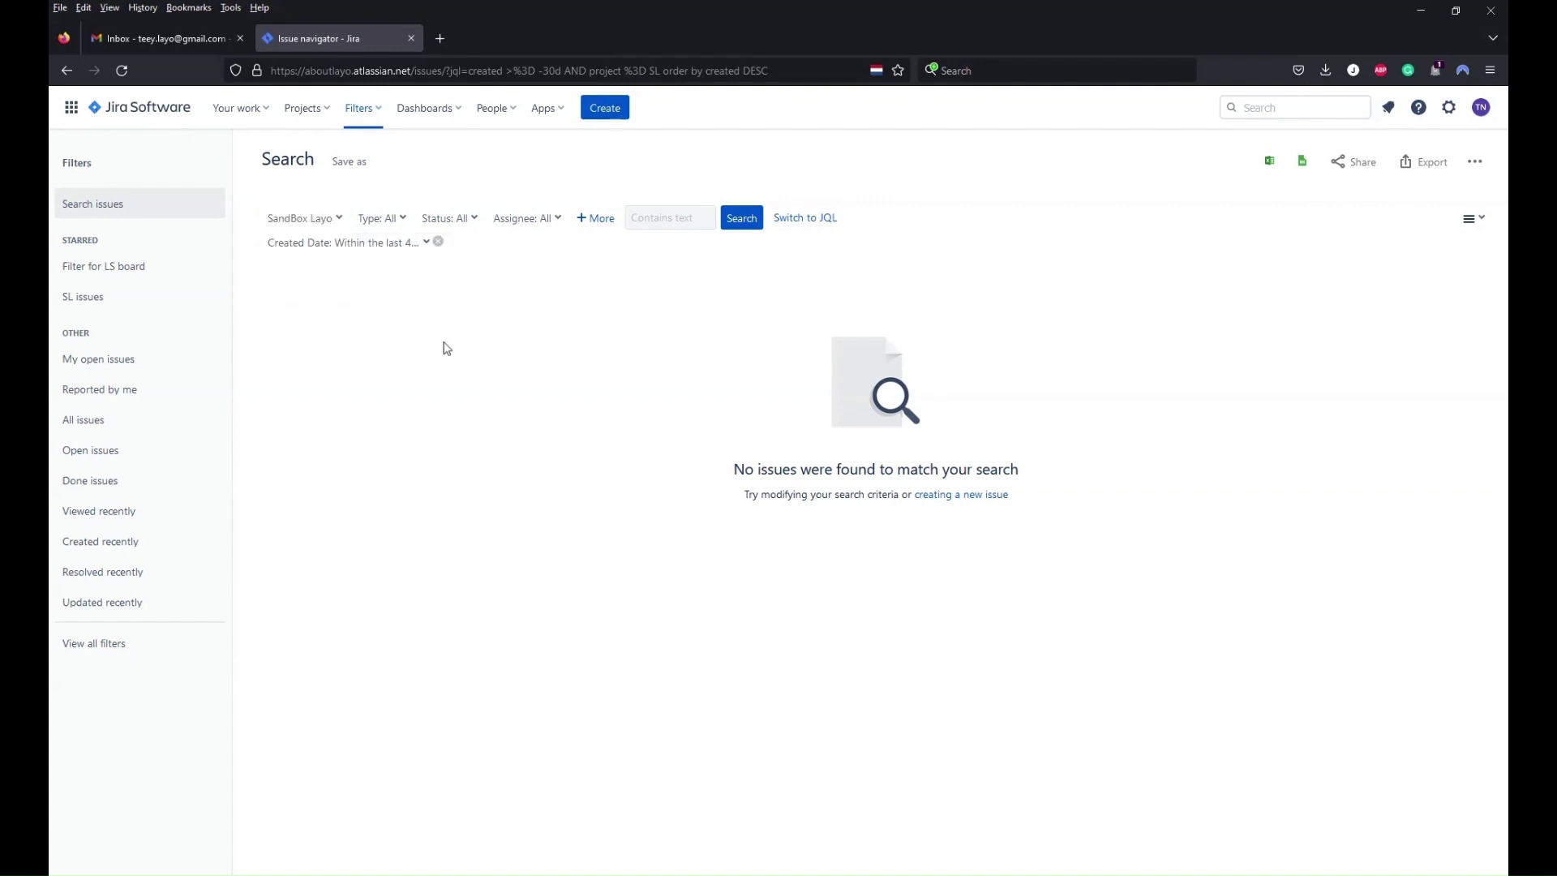
Restrict the issue search to the Epic issue type.
{"action": "left_click", "coordinate": [407, 223]}
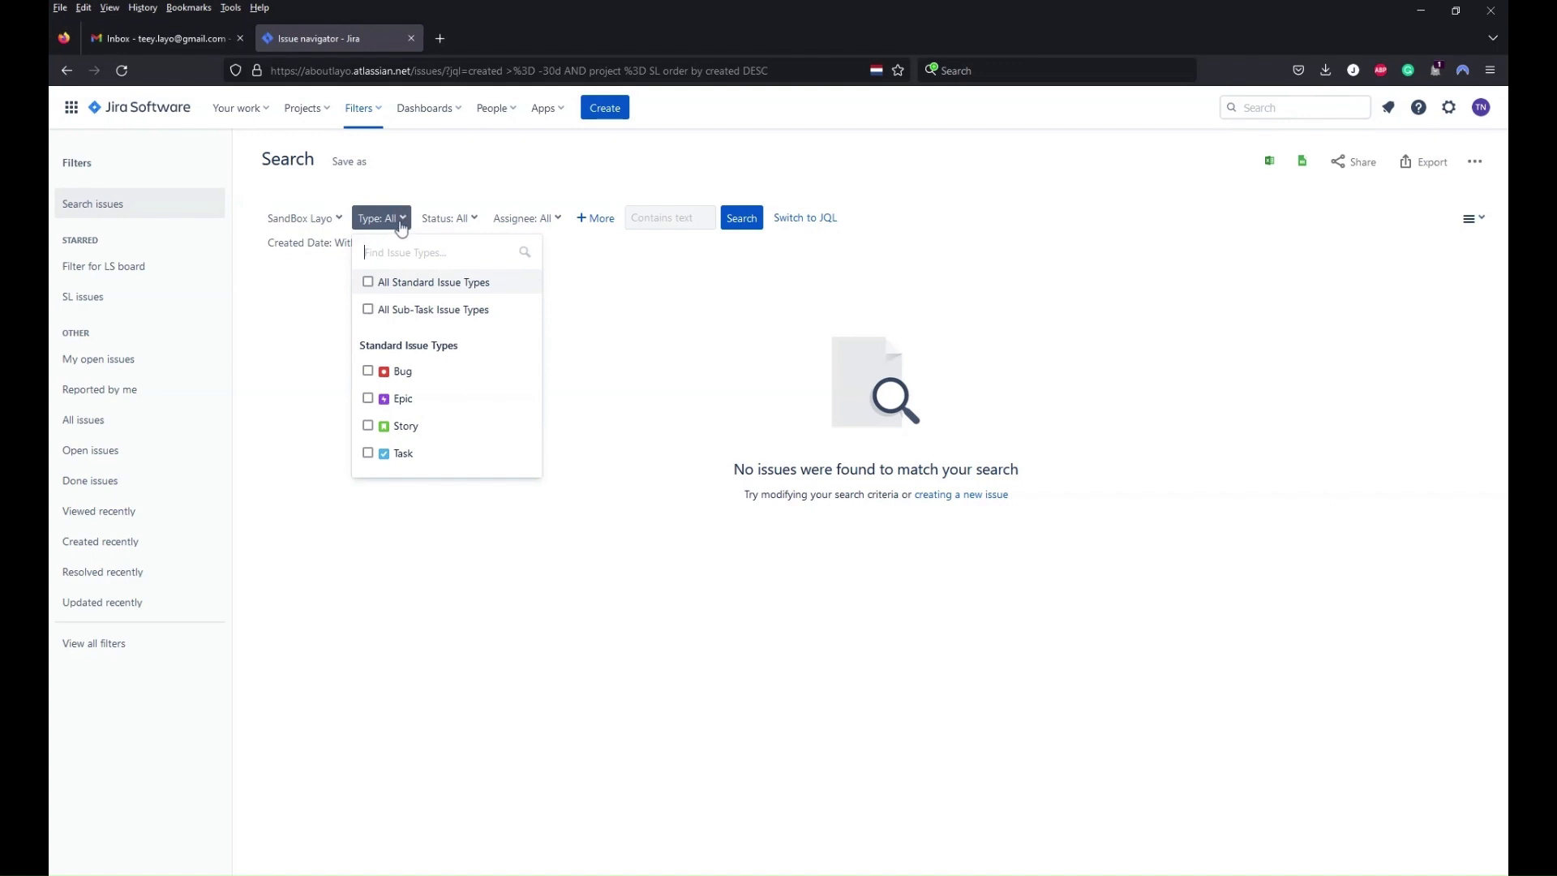
{"action": "left_click", "coordinate": [403, 226]}
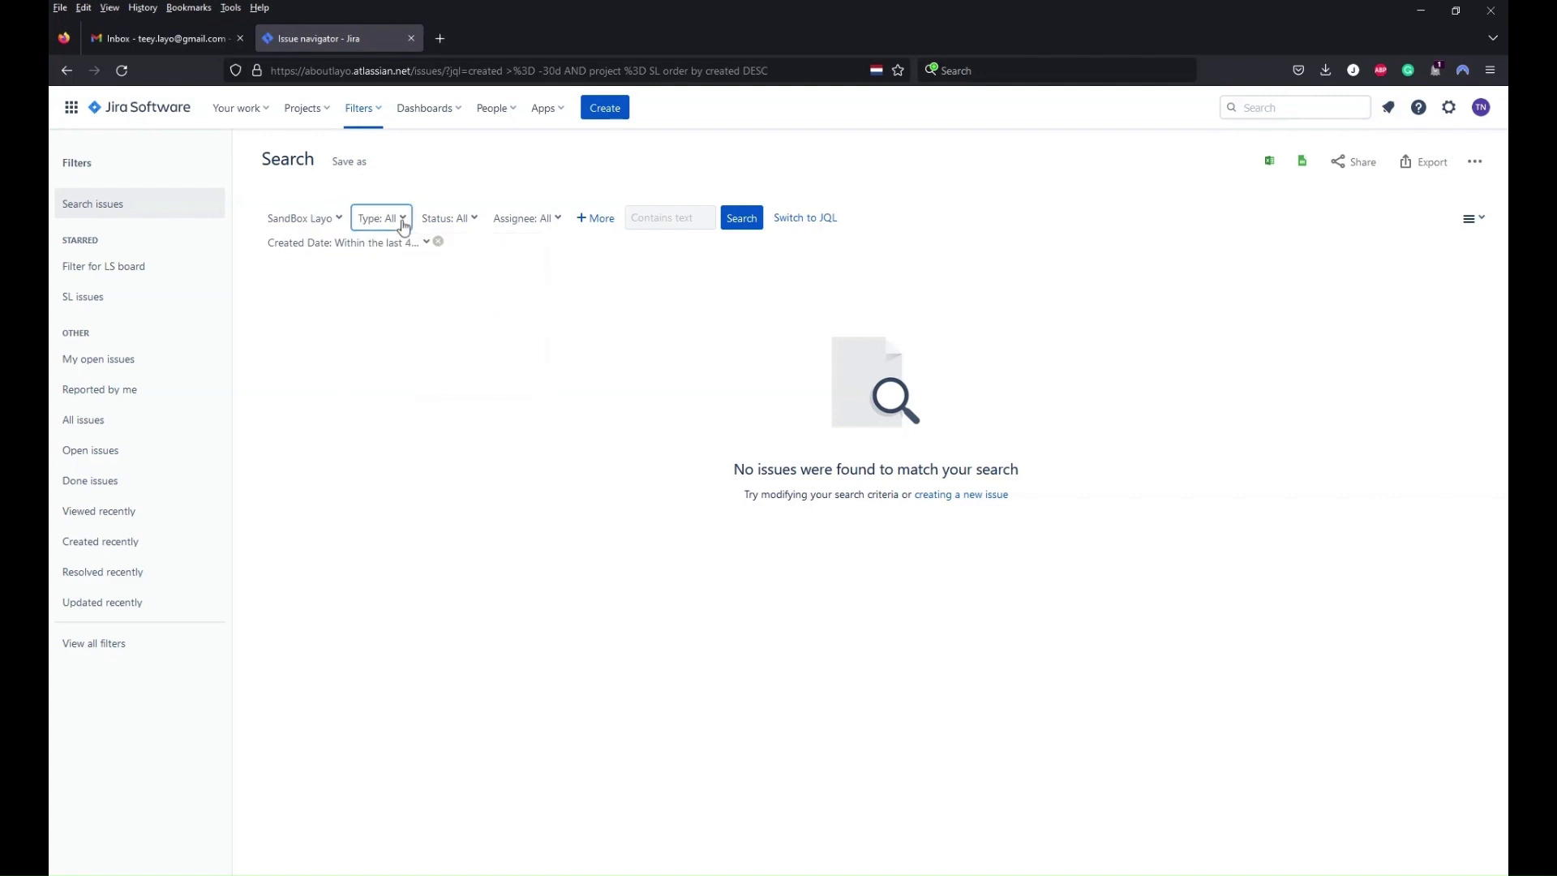
{"action": "left_click", "coordinate": [403, 226]}
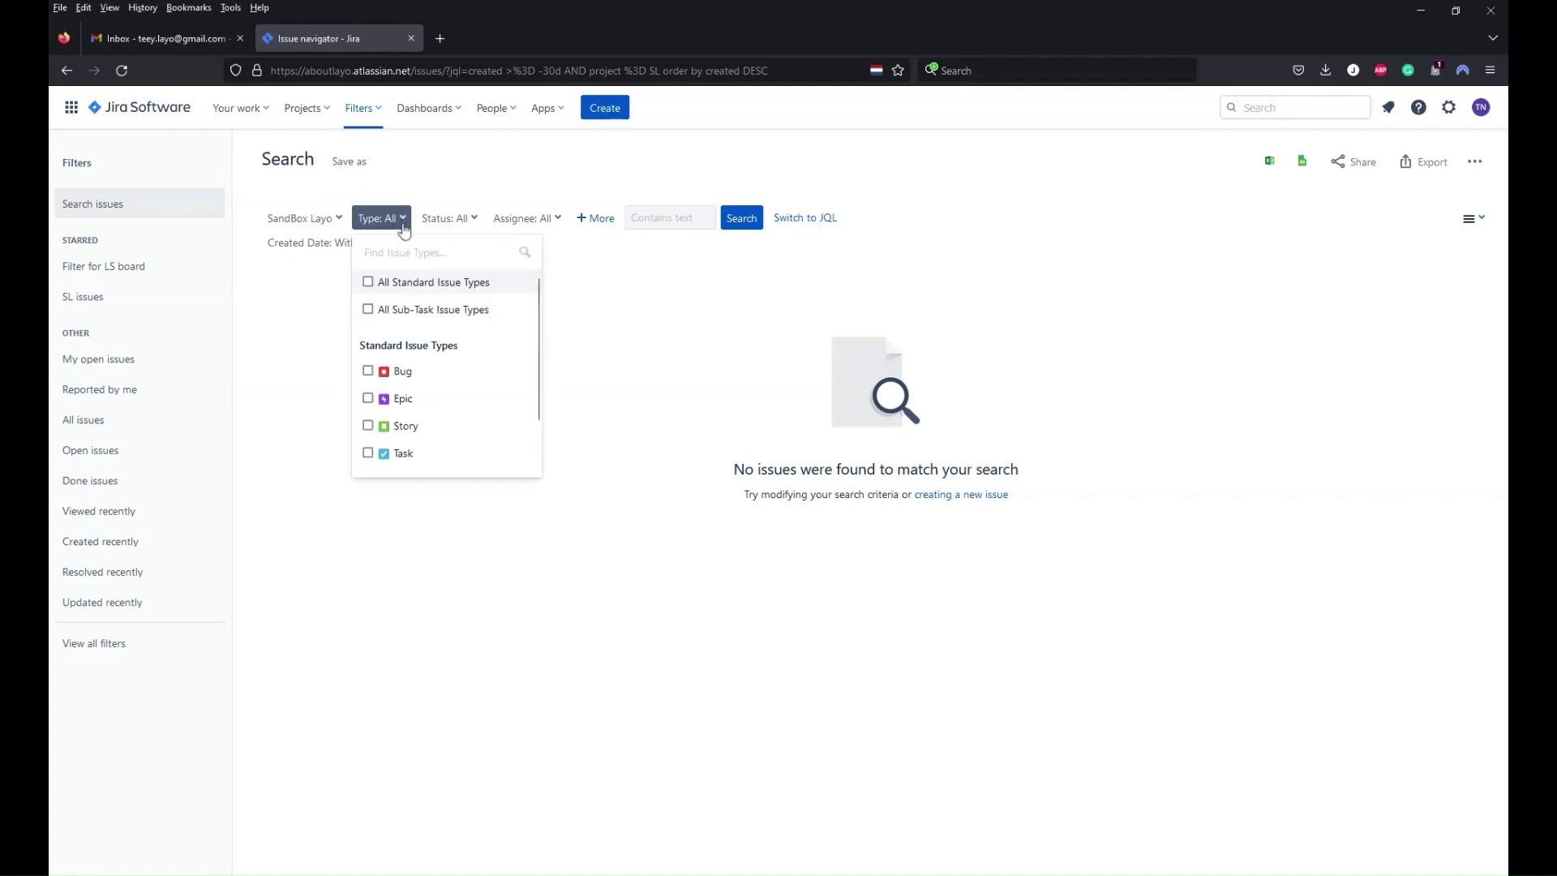
{"action": "left_click", "coordinate": [369, 401]}
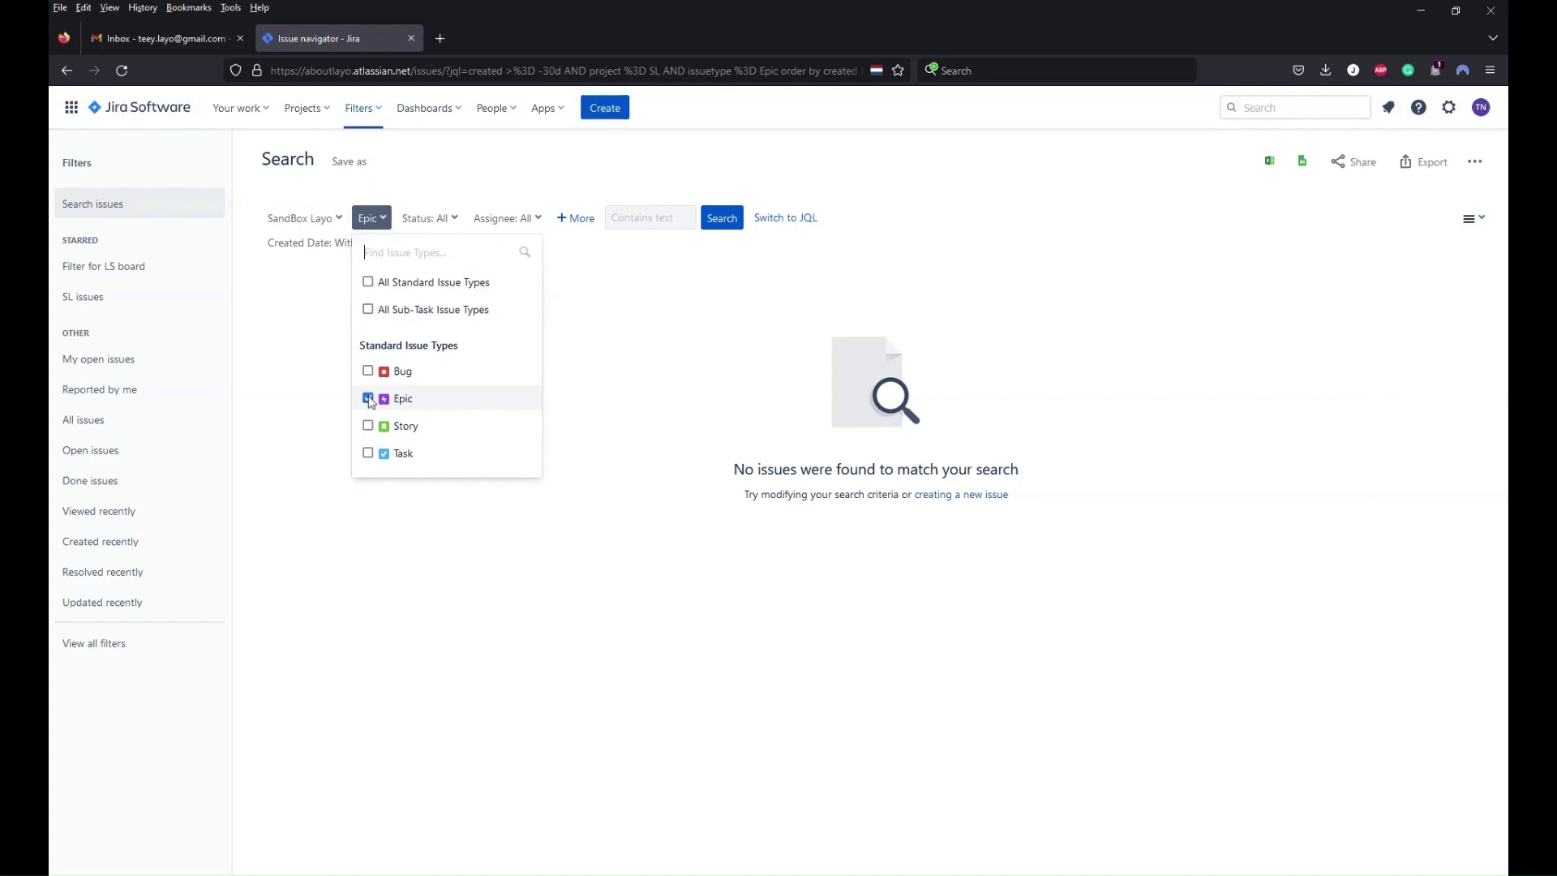
{"action": "left_click", "coordinate": [535, 564]}
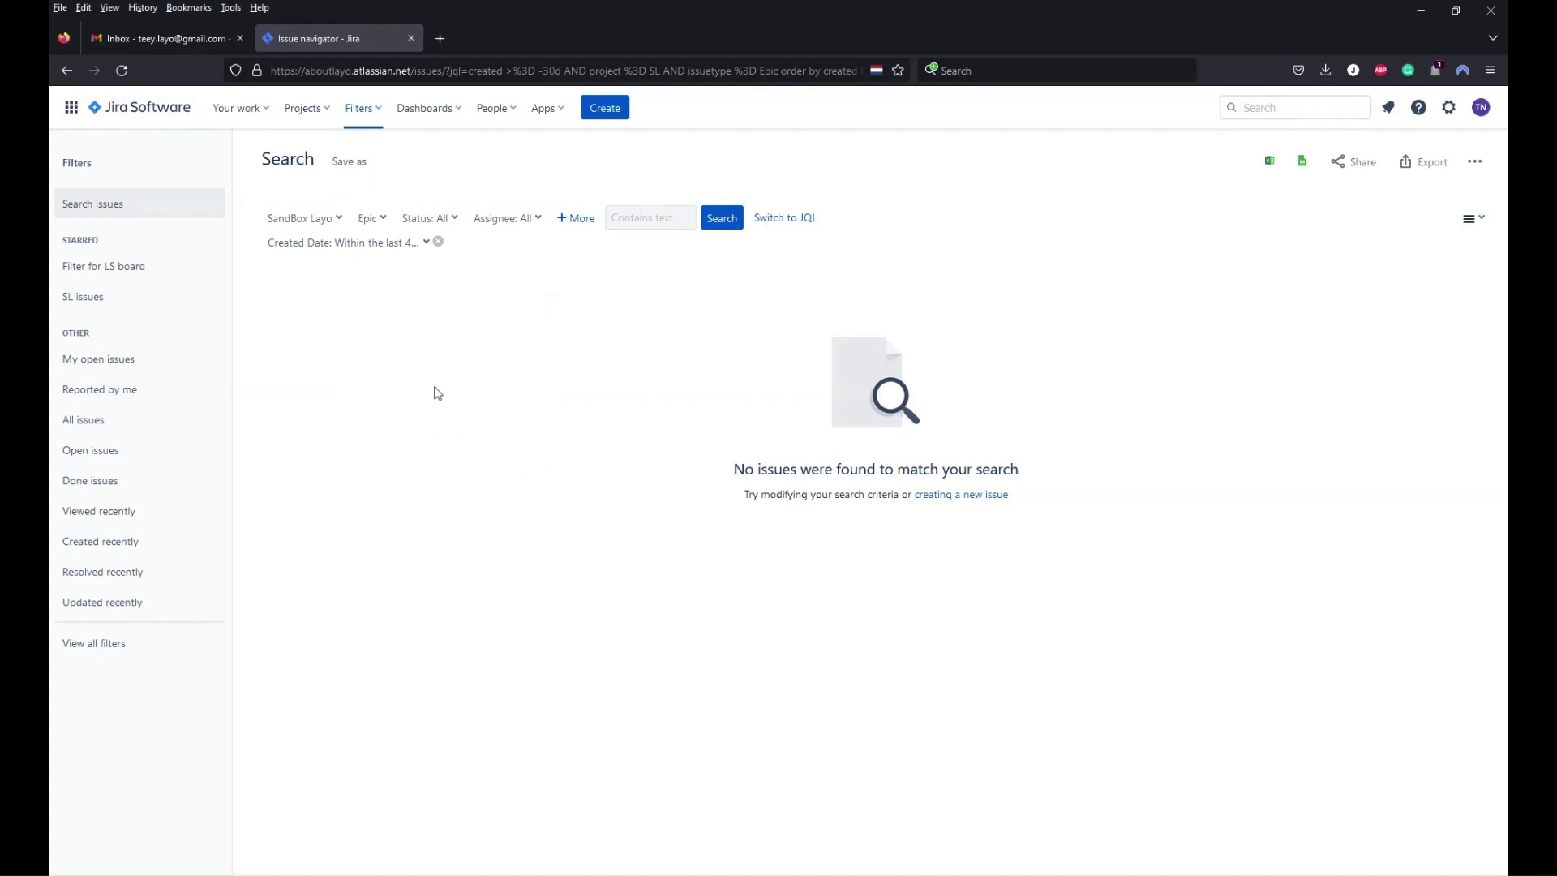
Restrict the issue search to the In Progress status.
{"action": "left_click", "coordinate": [457, 219]}
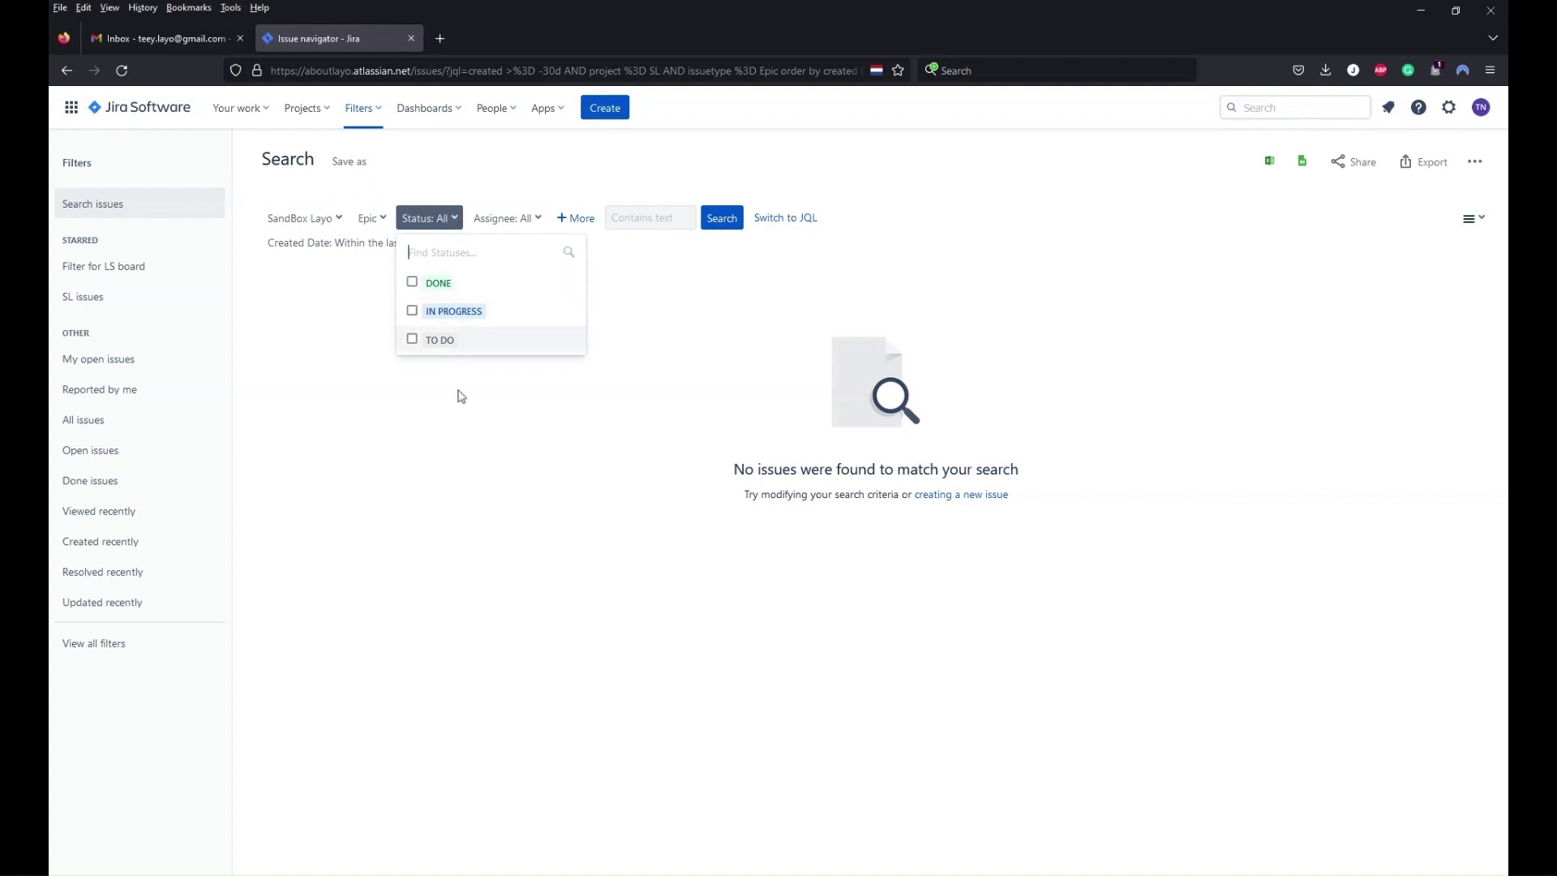
{"action": "left_click", "coordinate": [412, 312]}
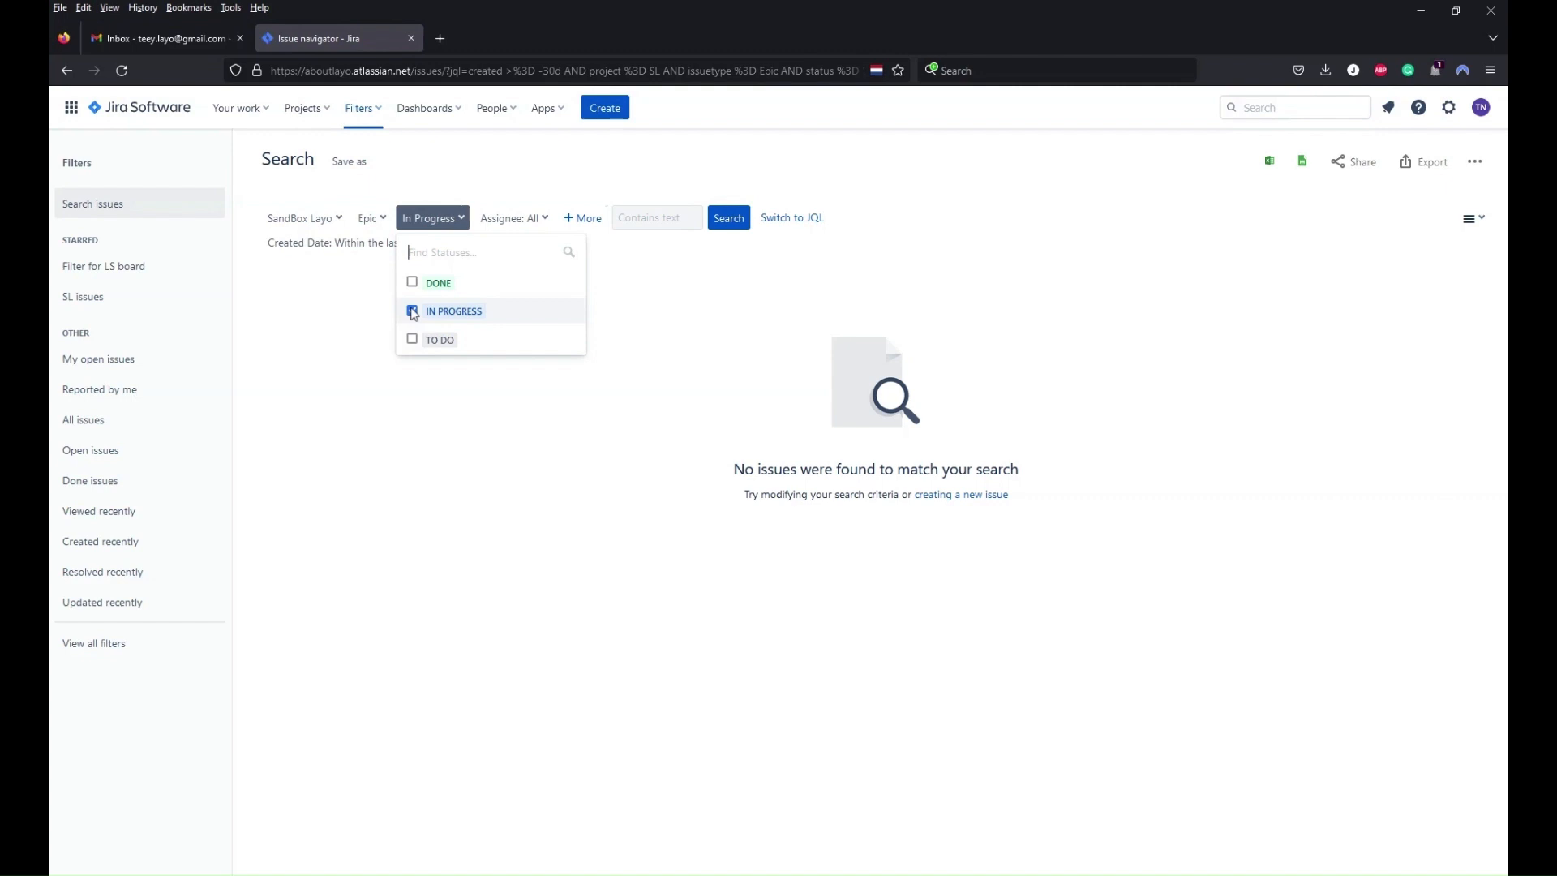
{"action": "left_click", "coordinate": [590, 441]}
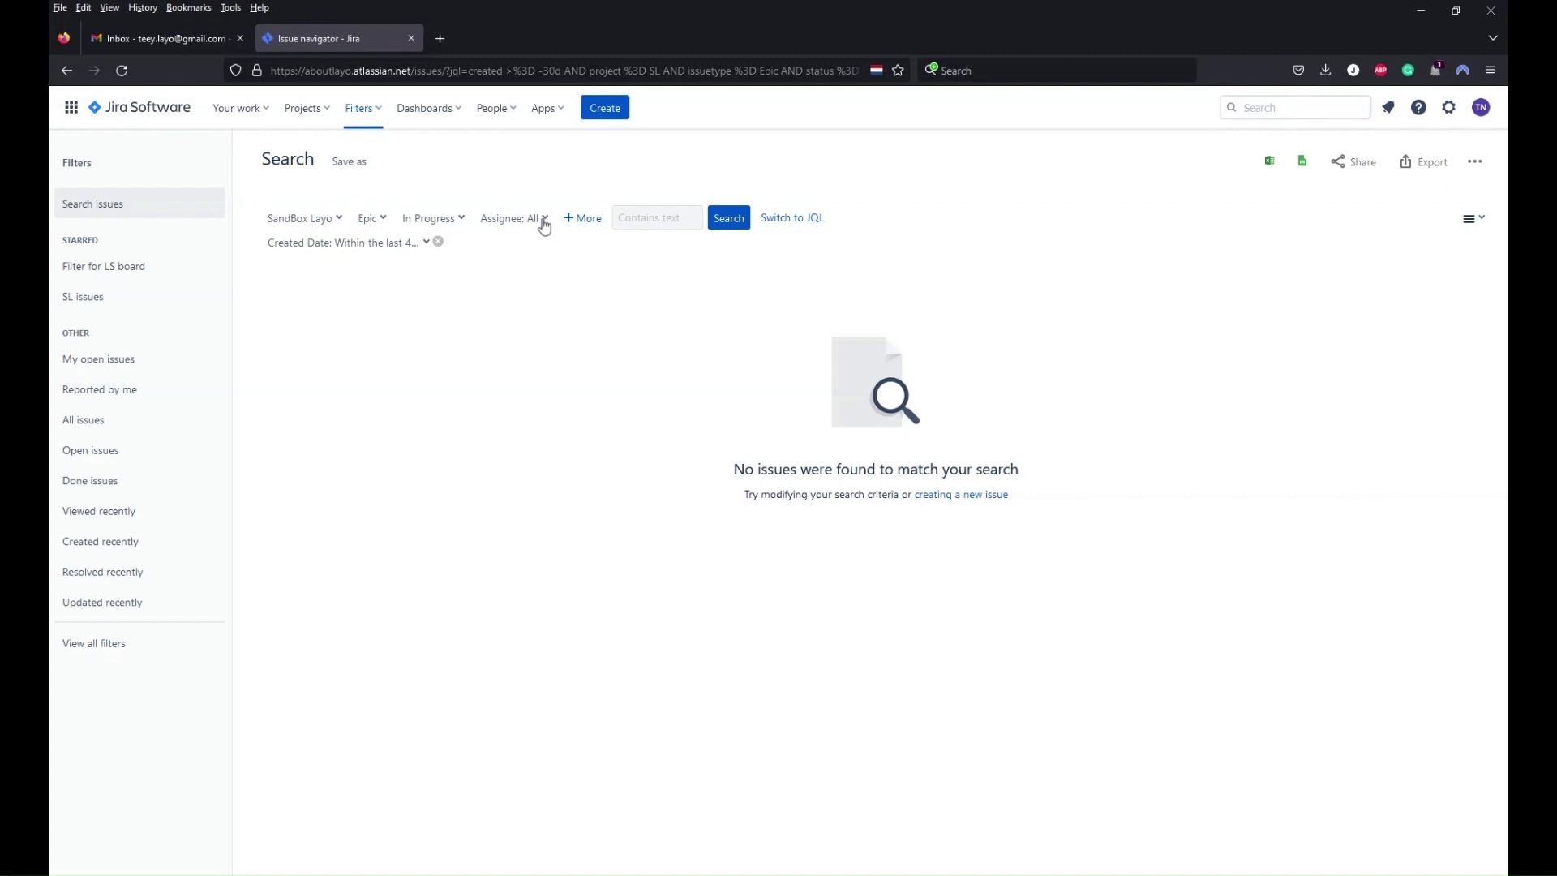
Try filtering the issues by Current User as assignee, and clear that assignee choice.
{"action": "left_click", "coordinate": [544, 226]}
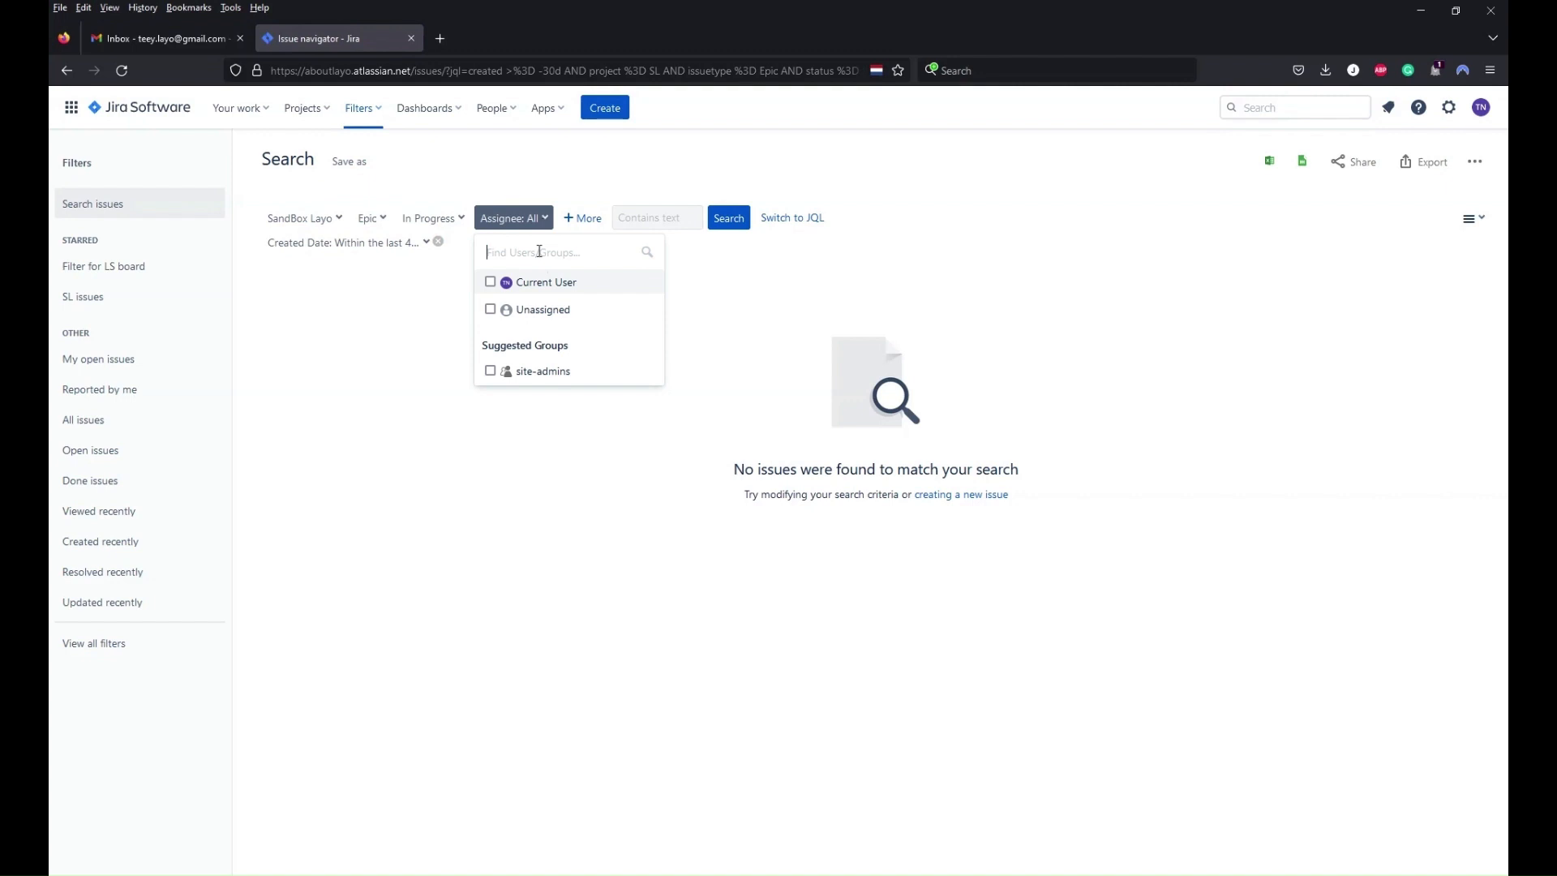
{"action": "left_click", "coordinate": [490, 283]}
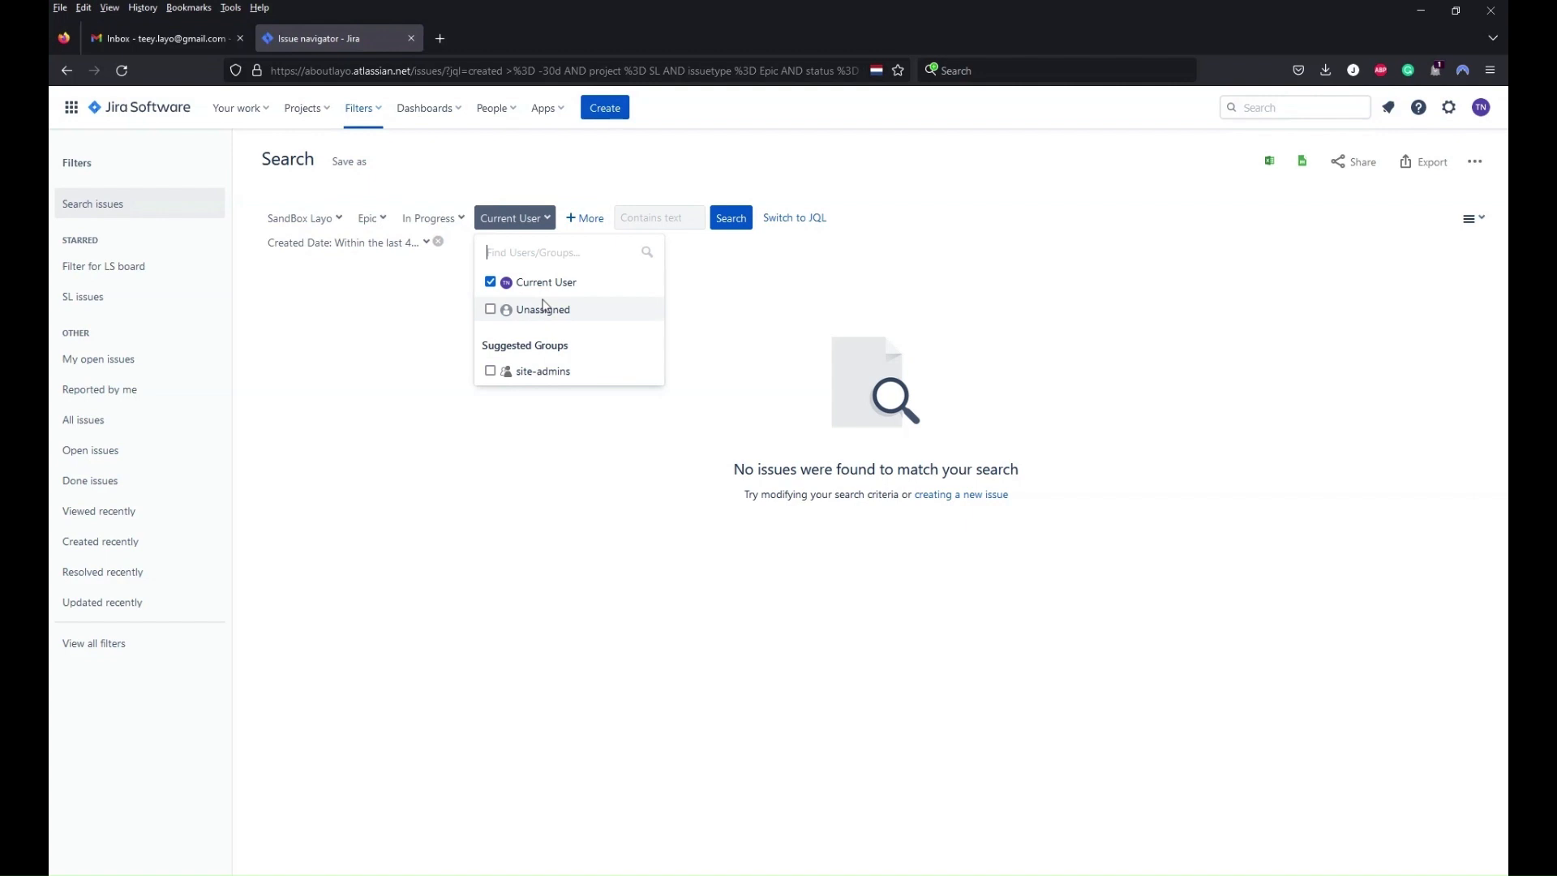
{"action": "left_click", "coordinate": [490, 282]}
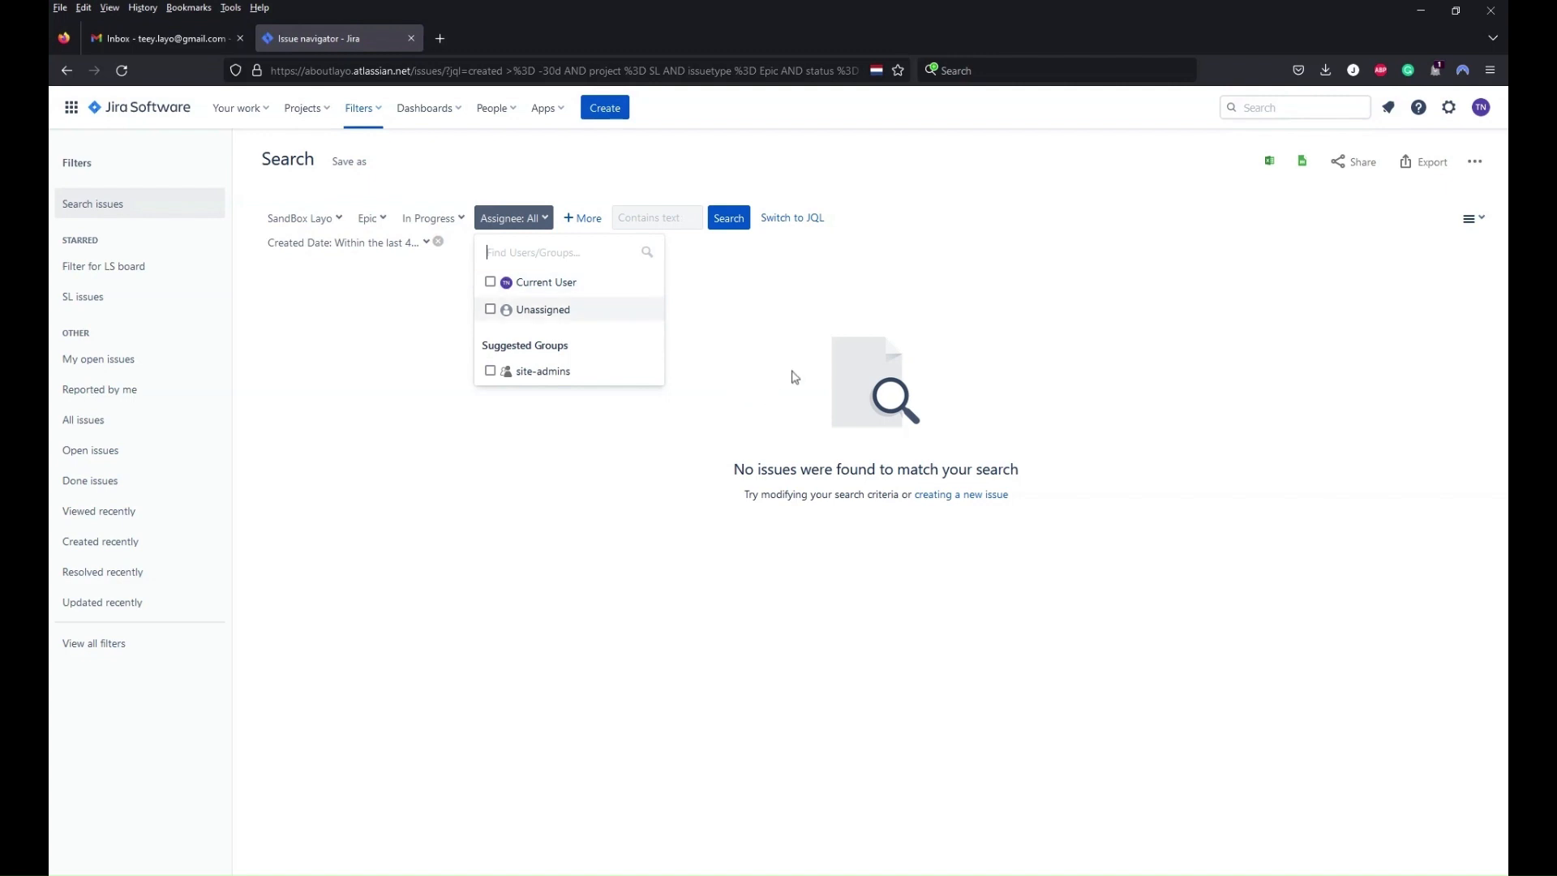
{"action": "left_click", "coordinate": [790, 373]}
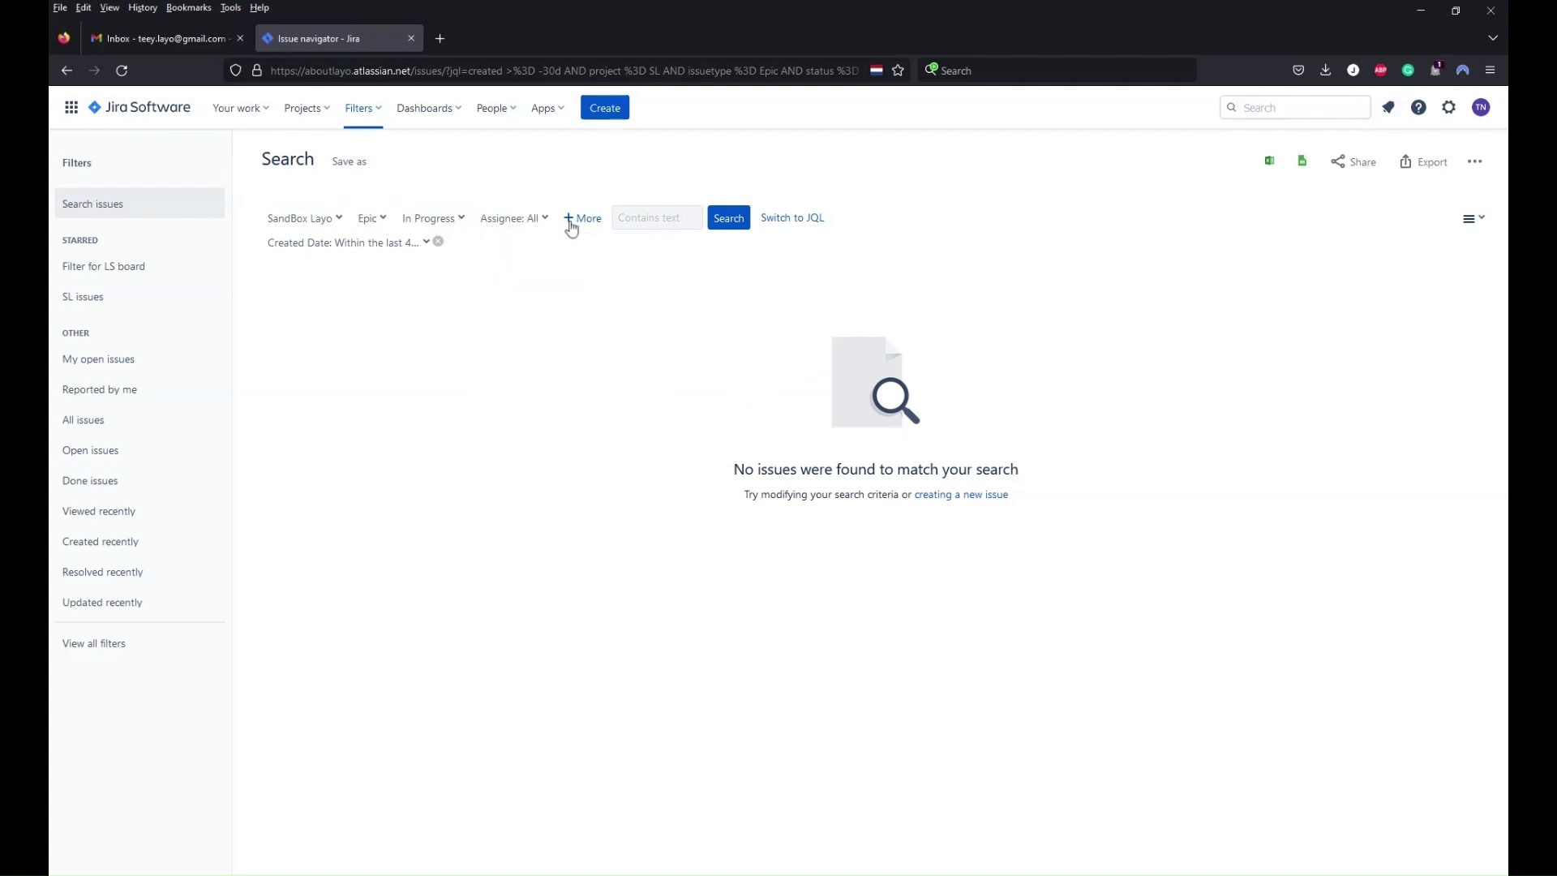
Add Updated Date as an additional criterion of the issue search.
{"action": "left_click", "coordinate": [646, 220]}
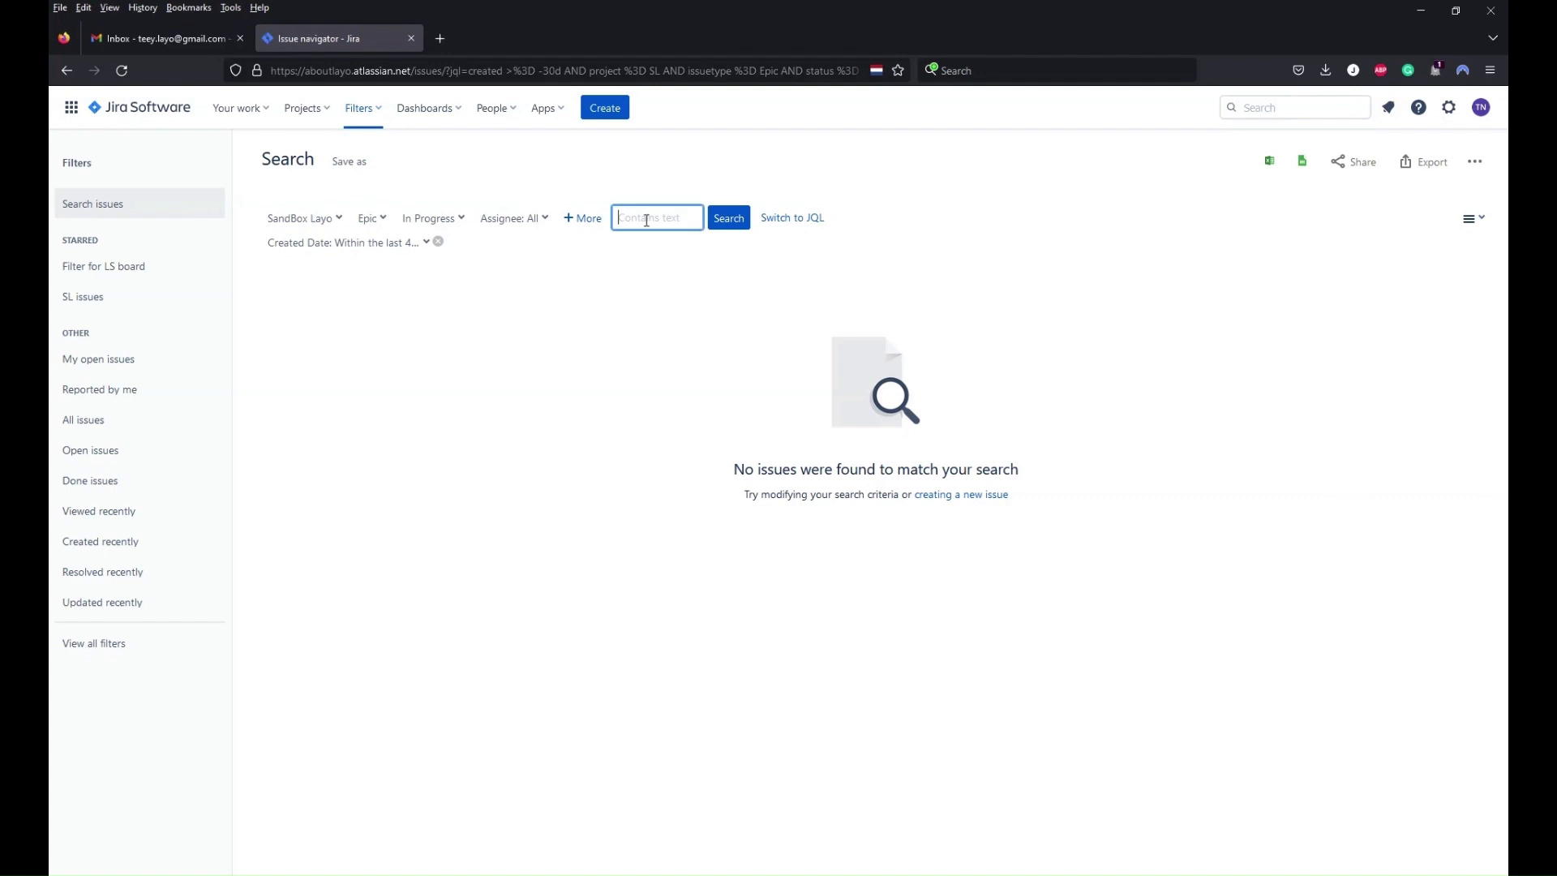
{"action": "left_click", "coordinate": [573, 221]}
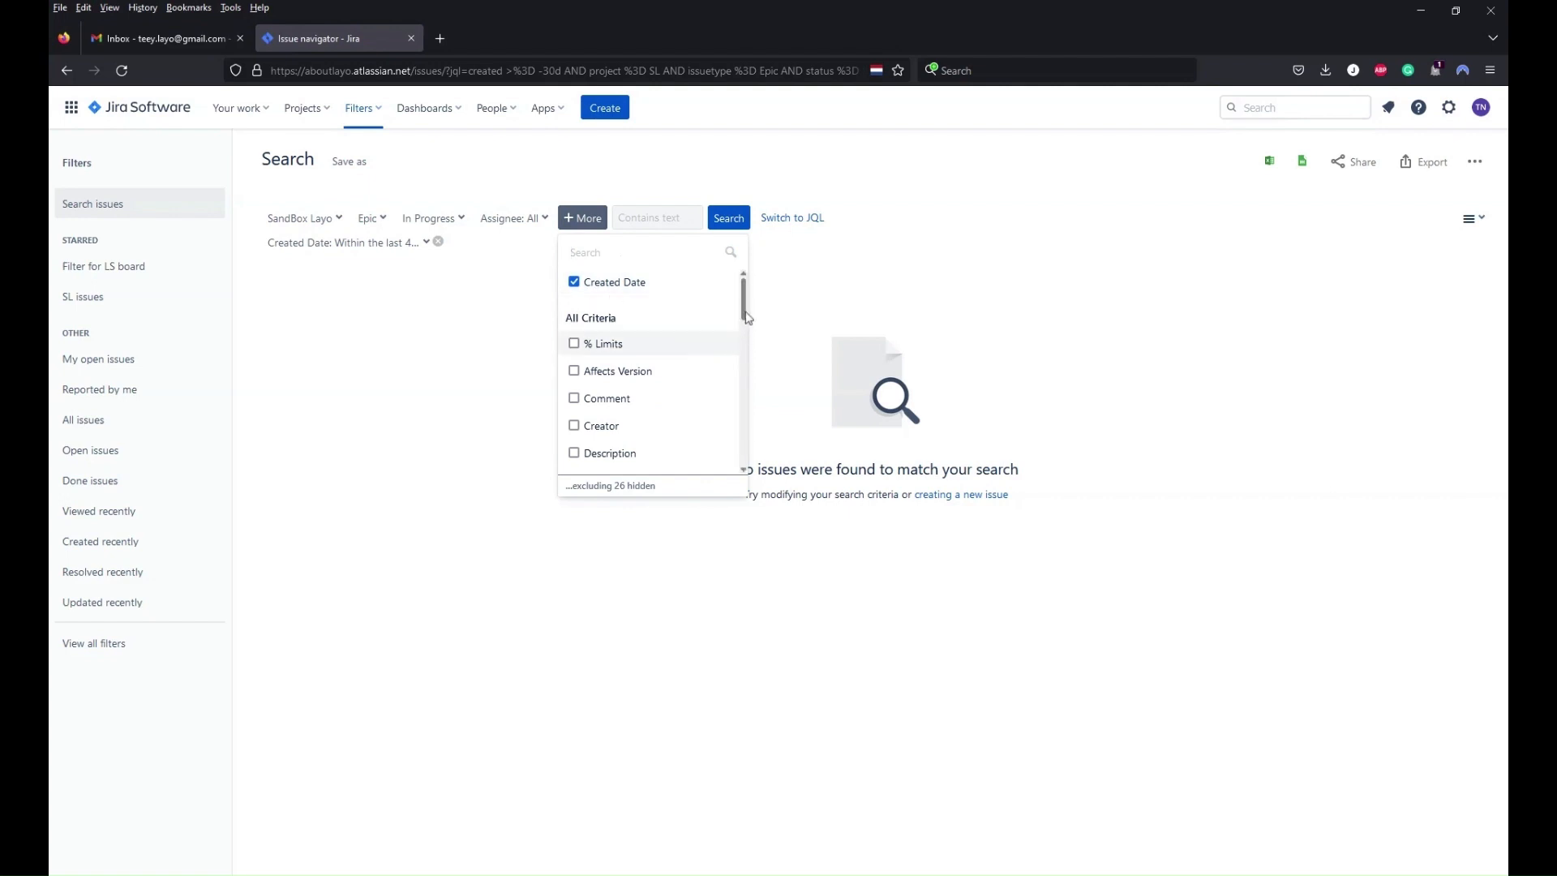
{"action": "left_click_drag", "start_coordinate": [746, 316], "coordinate": [739, 462]}
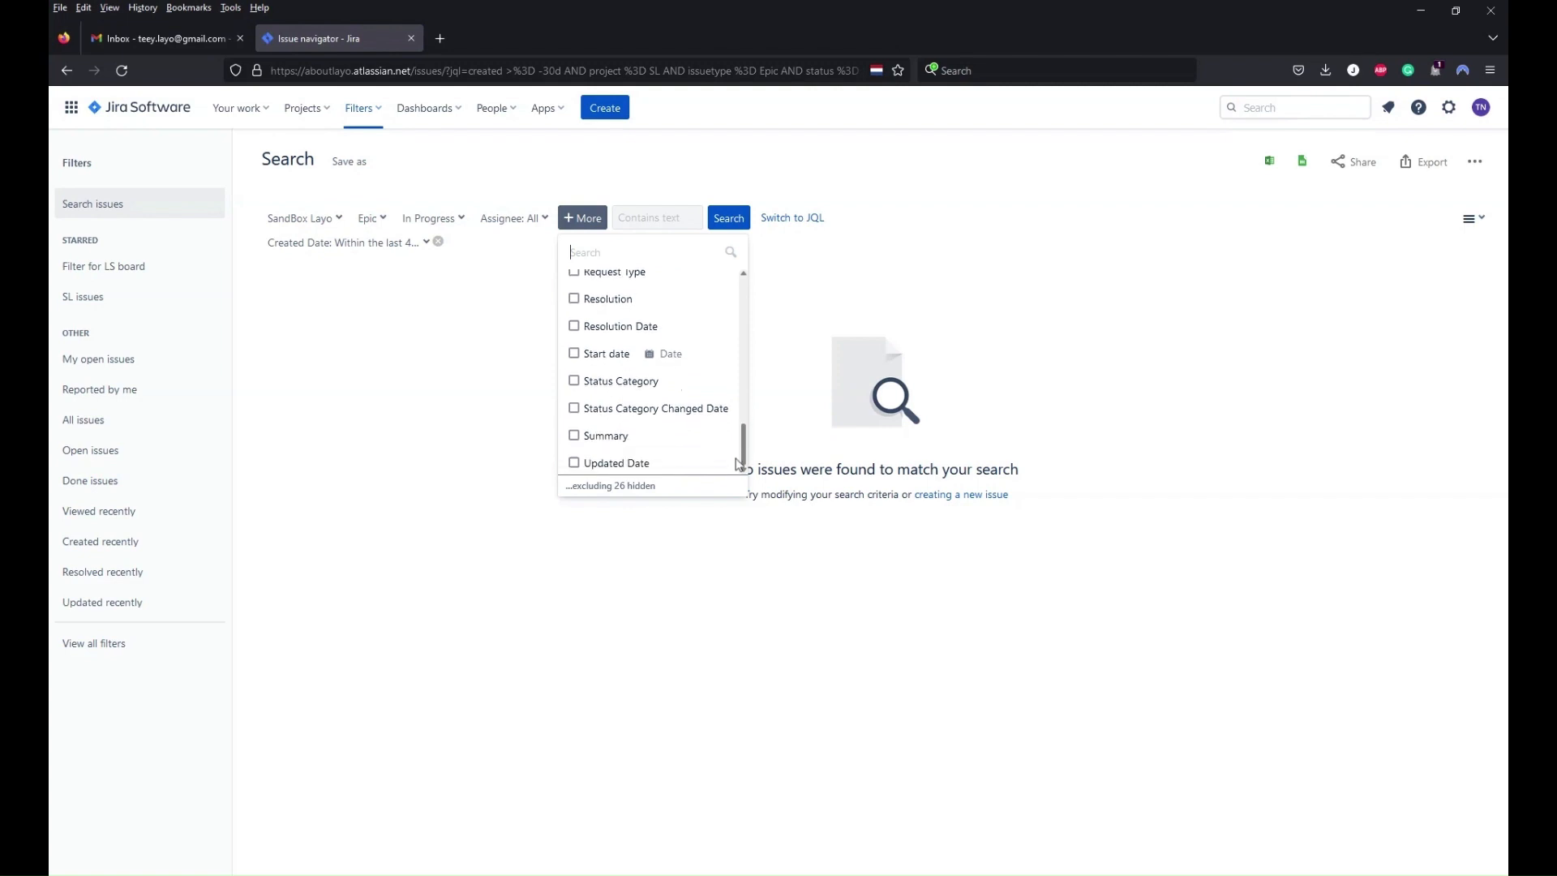
{"action": "left_click", "coordinate": [580, 470]}
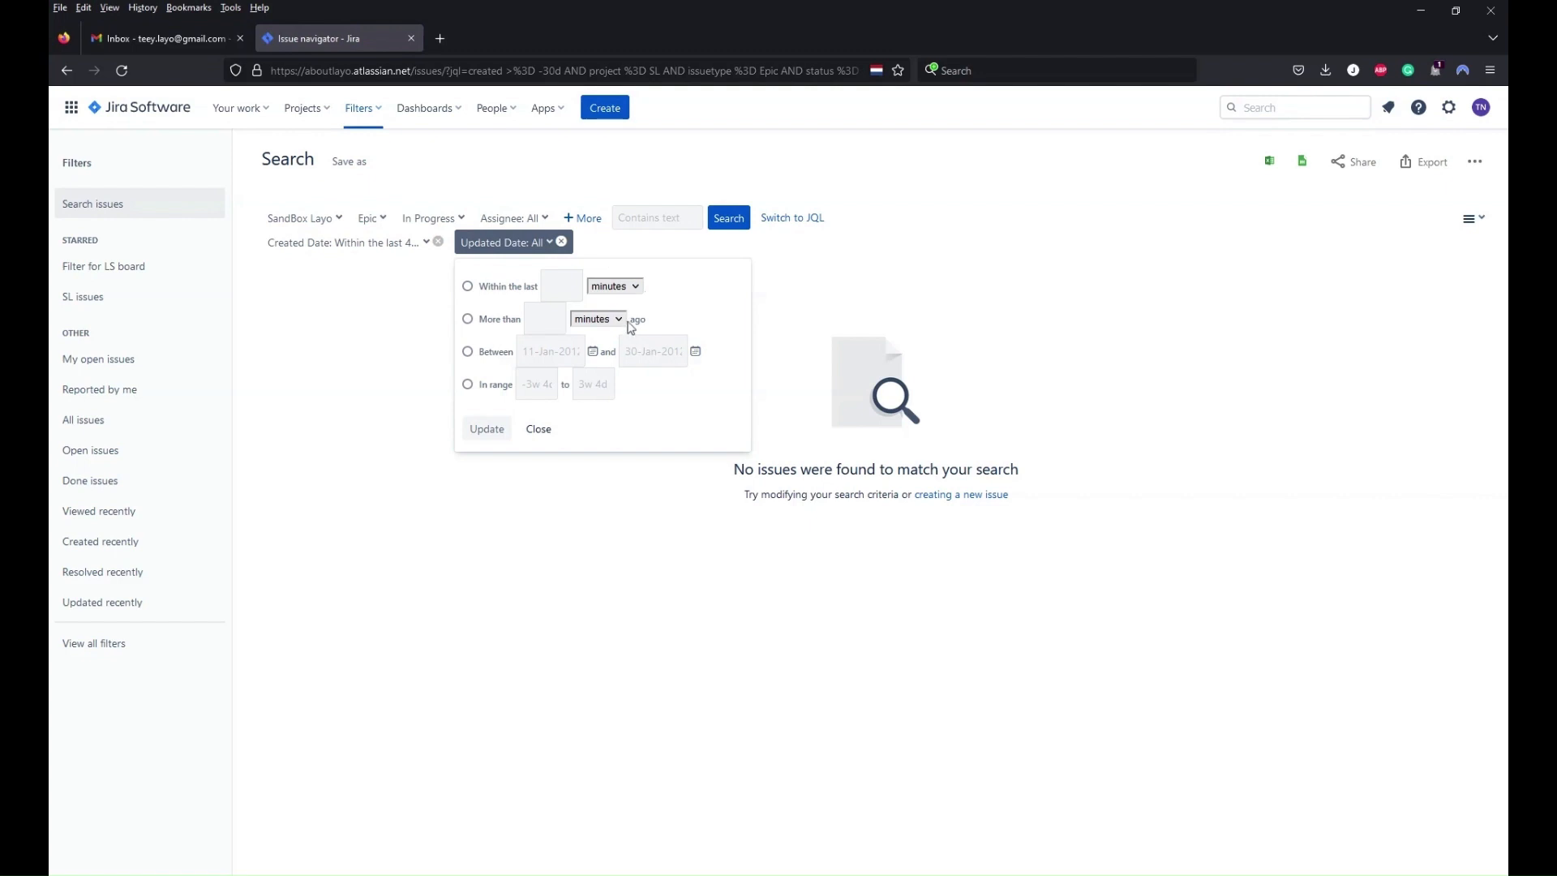
Try an Updated Date condition of within the last 10 minutes.
{"action": "left_click", "coordinate": [561, 279]}
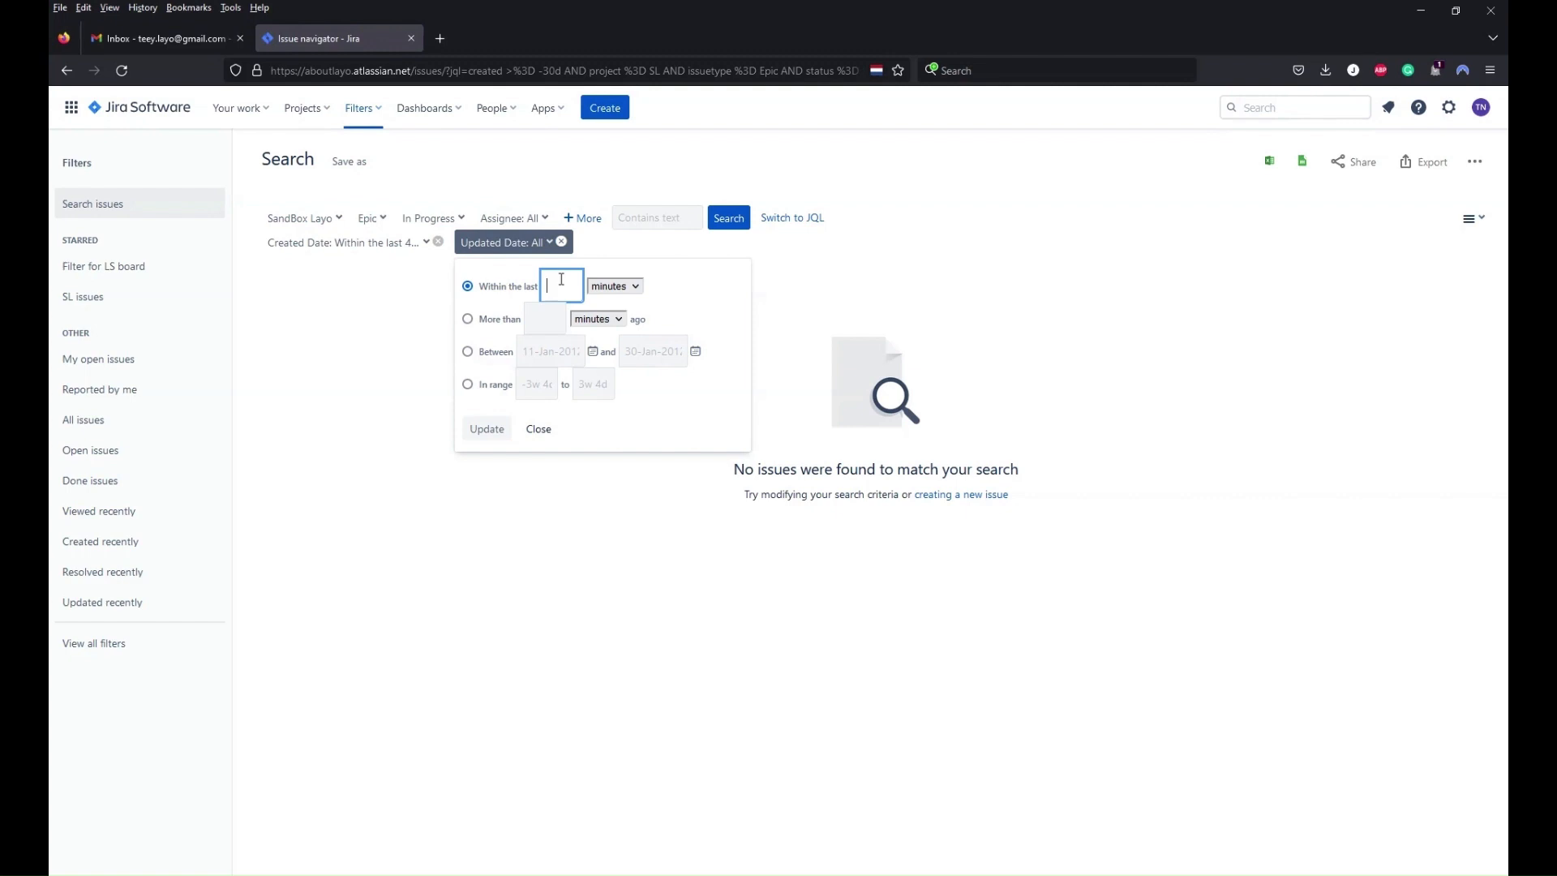
{"action": "type", "text": "10"}
{"action": "left_click", "coordinate": [641, 284]}
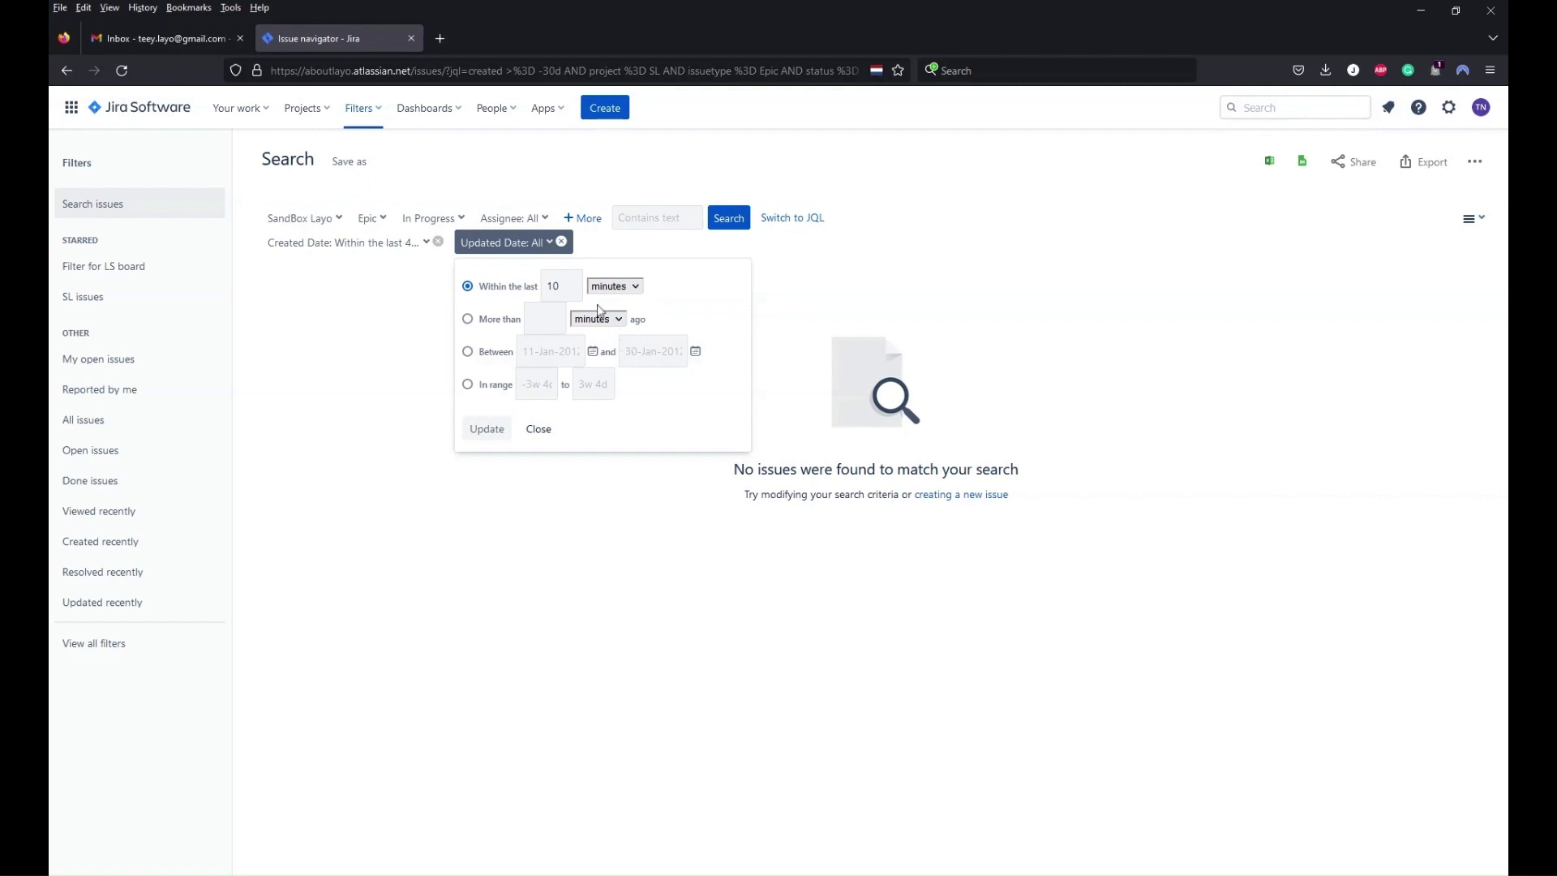
{"action": "left_click", "coordinate": [579, 290]}
Choose the Between condition for Updated Date and set its start date to 14/Feb/22.
{"action": "left_click", "coordinate": [468, 352]}
{"action": "left_click", "coordinate": [542, 354]}
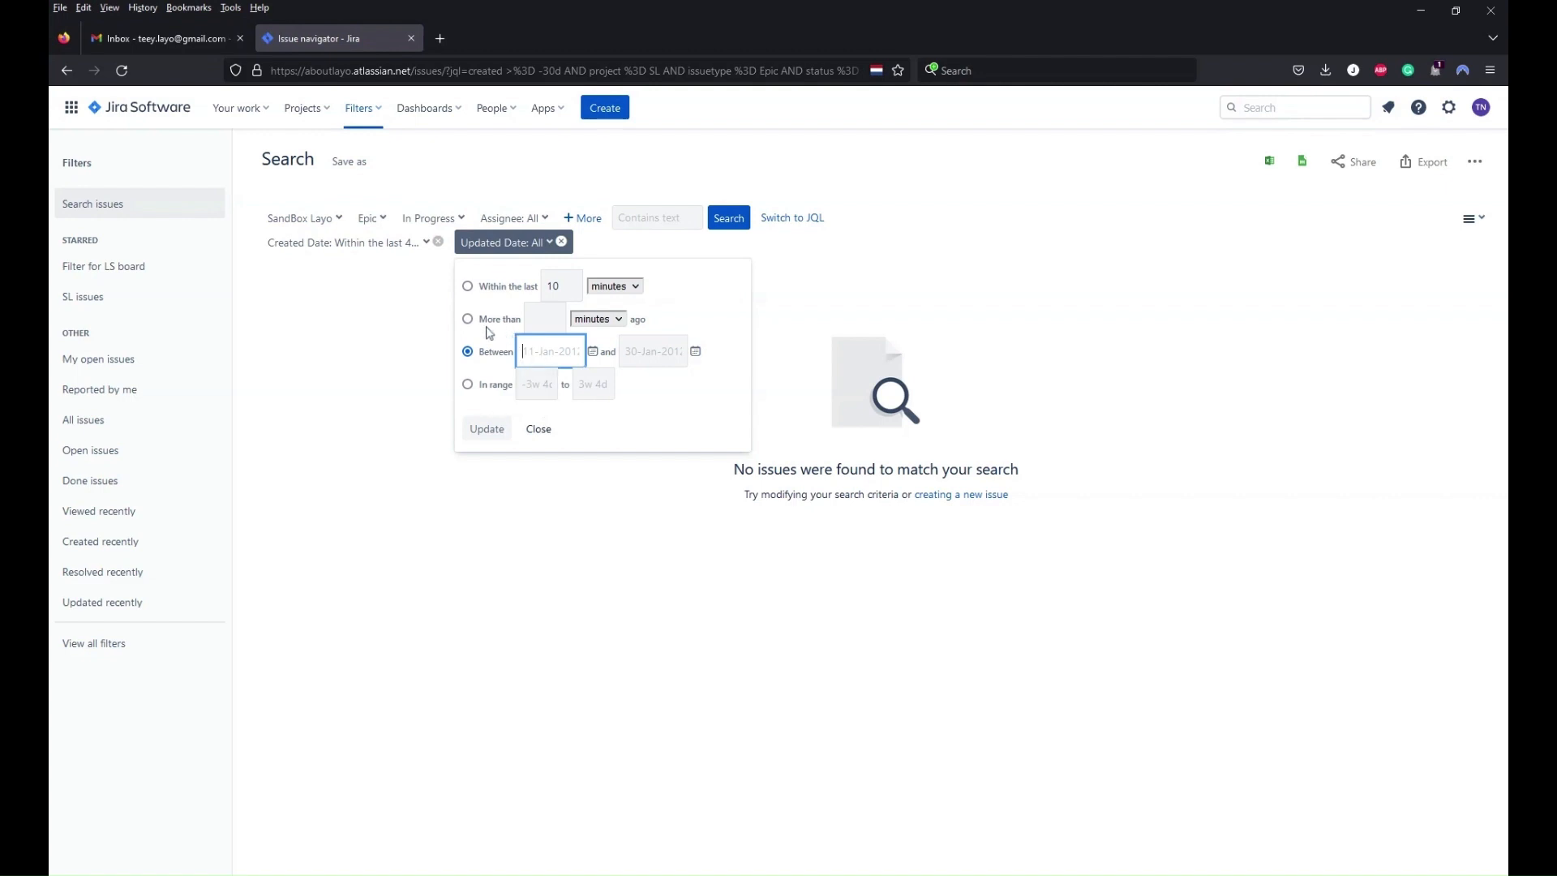
{"action": "left_click", "coordinate": [622, 321]}
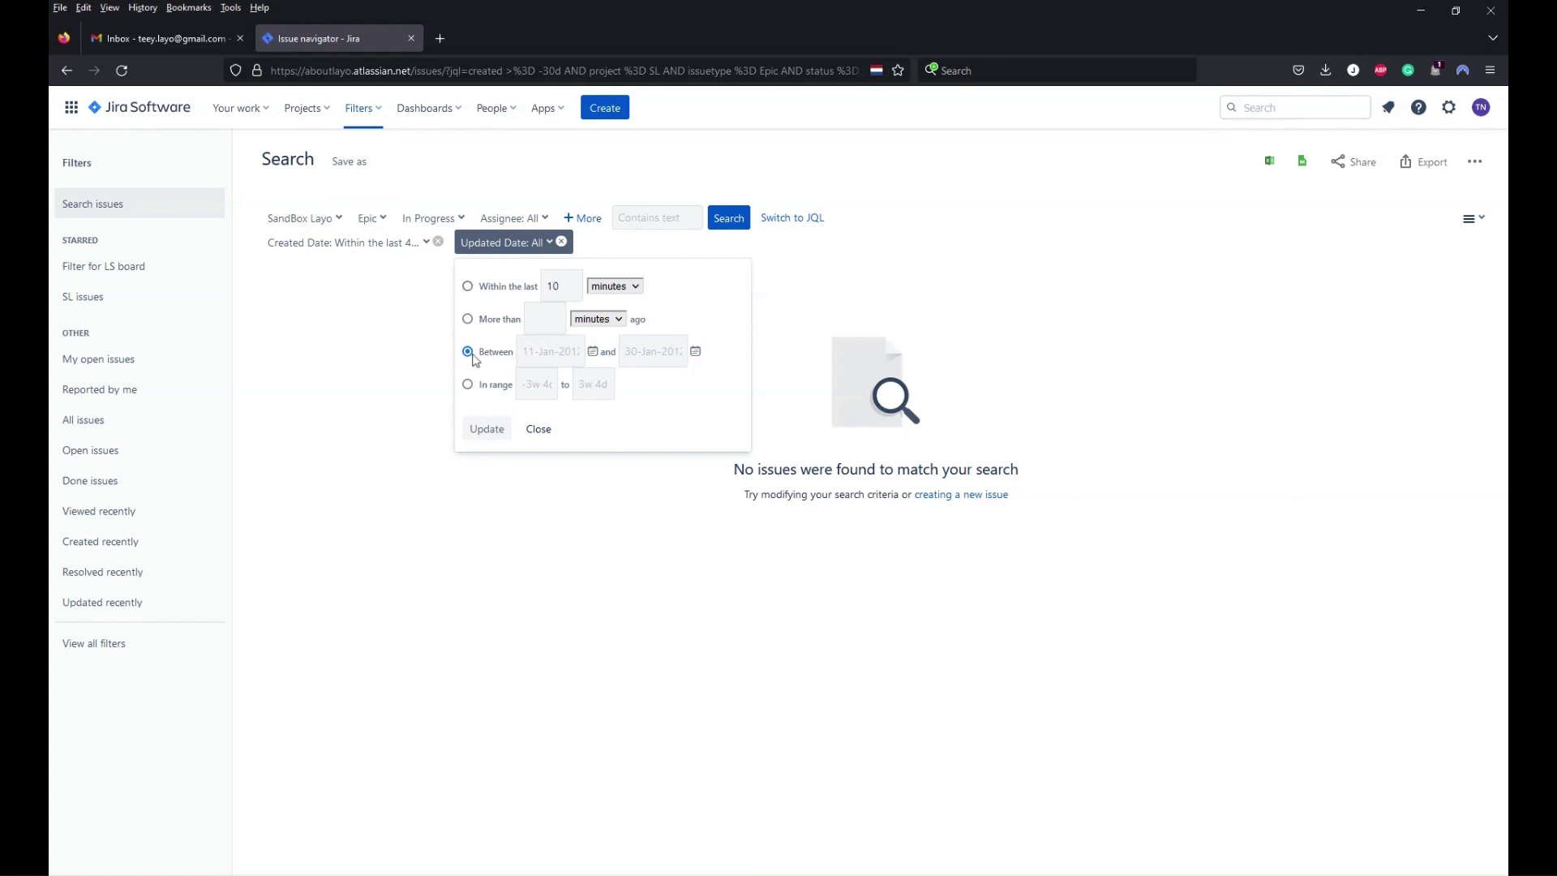
{"action": "left_click", "coordinate": [537, 351]}
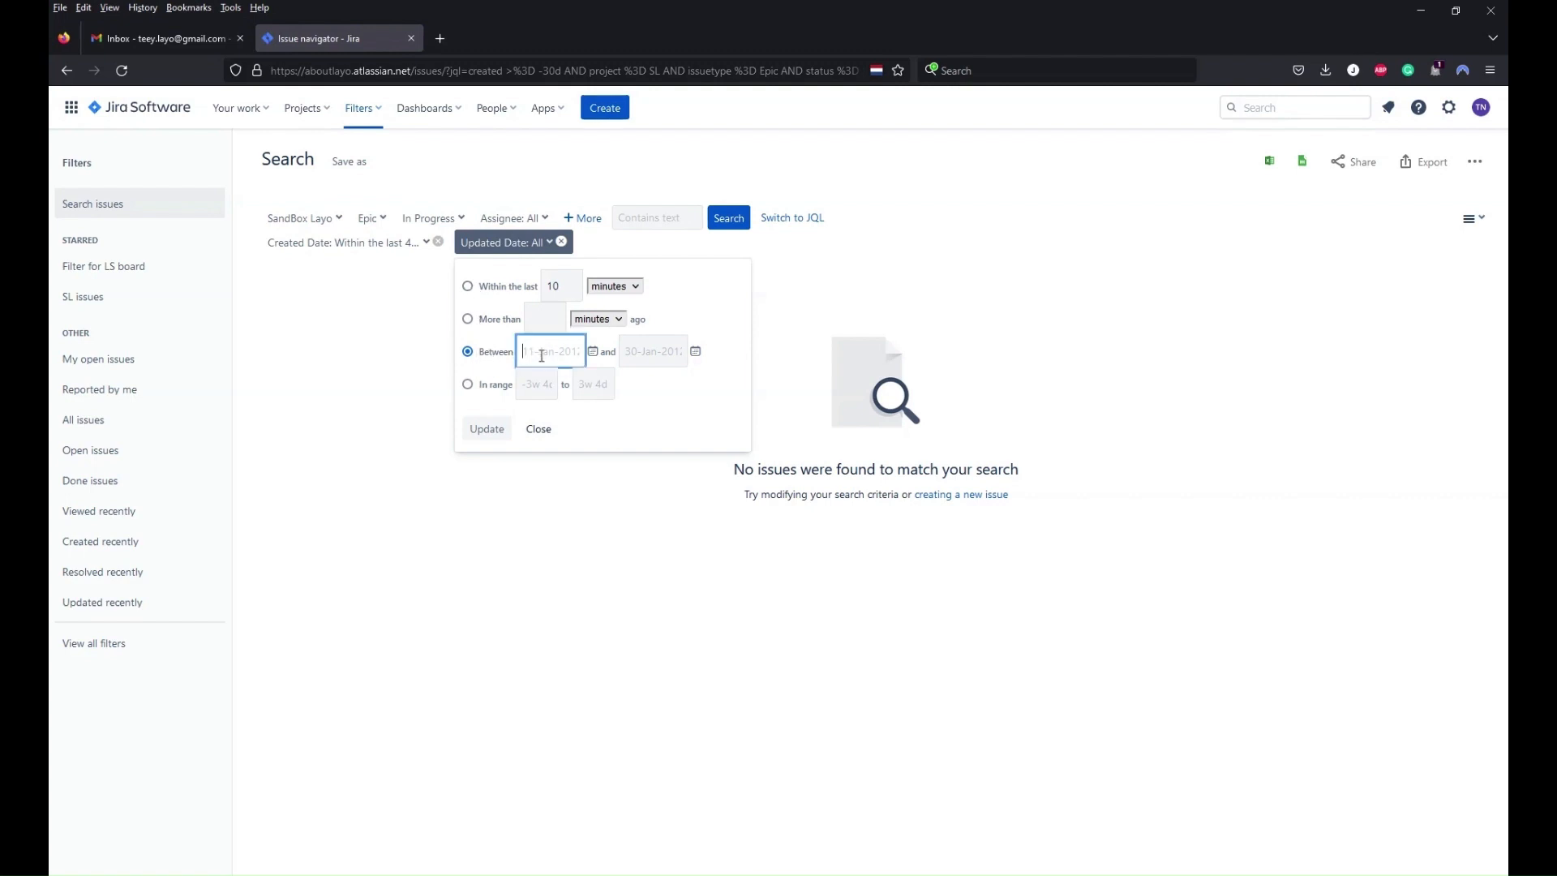
{"action": "left_click", "coordinate": [593, 351]}
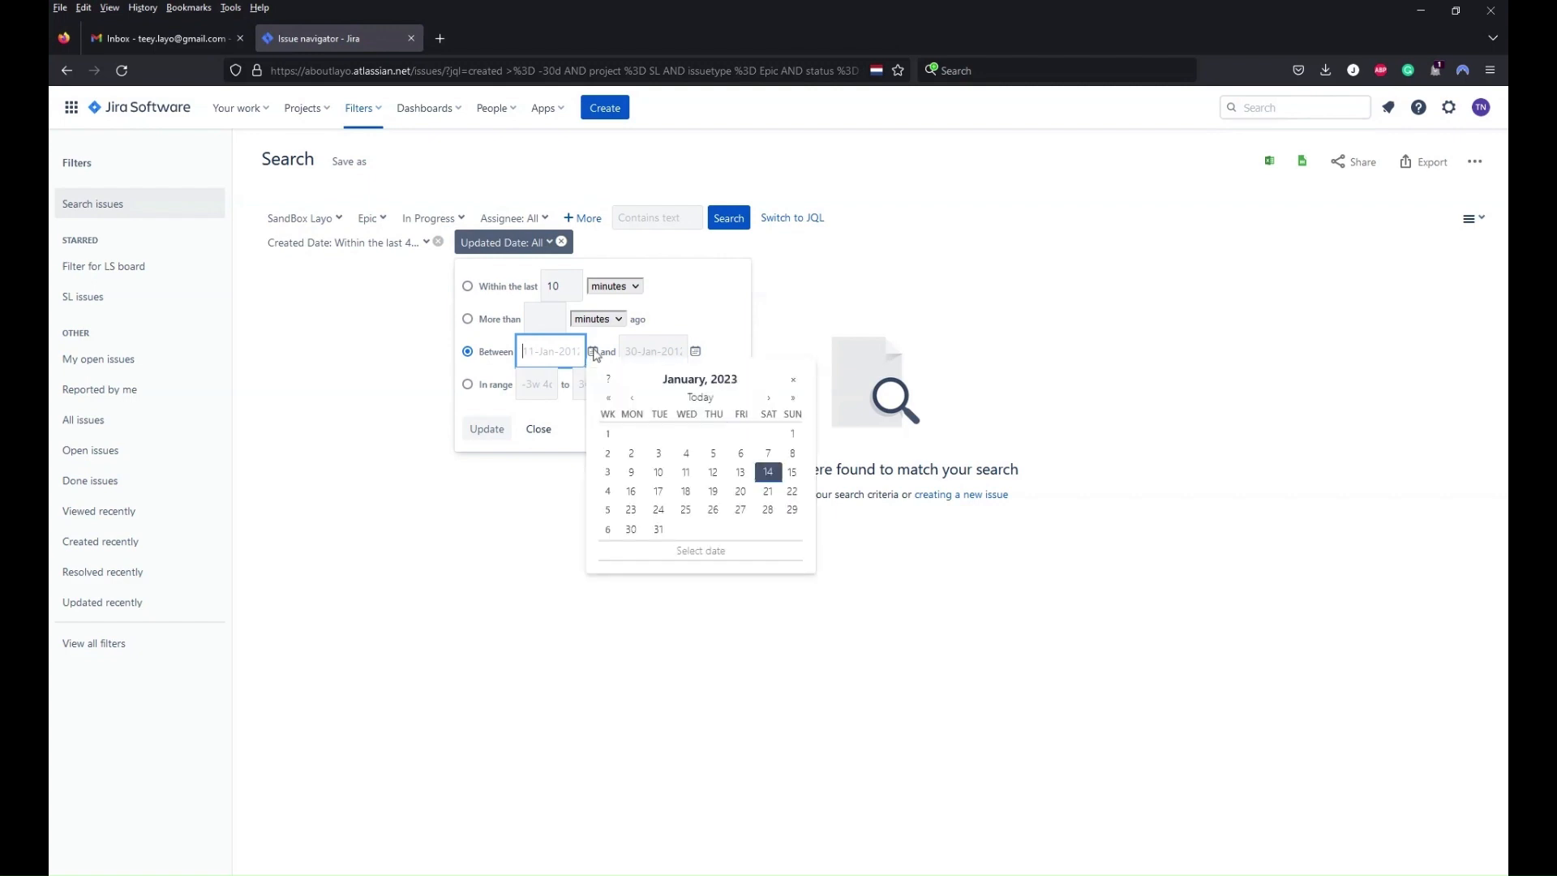
{"action": "left_click", "coordinate": [633, 398]}
{"action": "left_click", "coordinate": [633, 398]}
{"action": "left_click", "coordinate": [633, 398]}
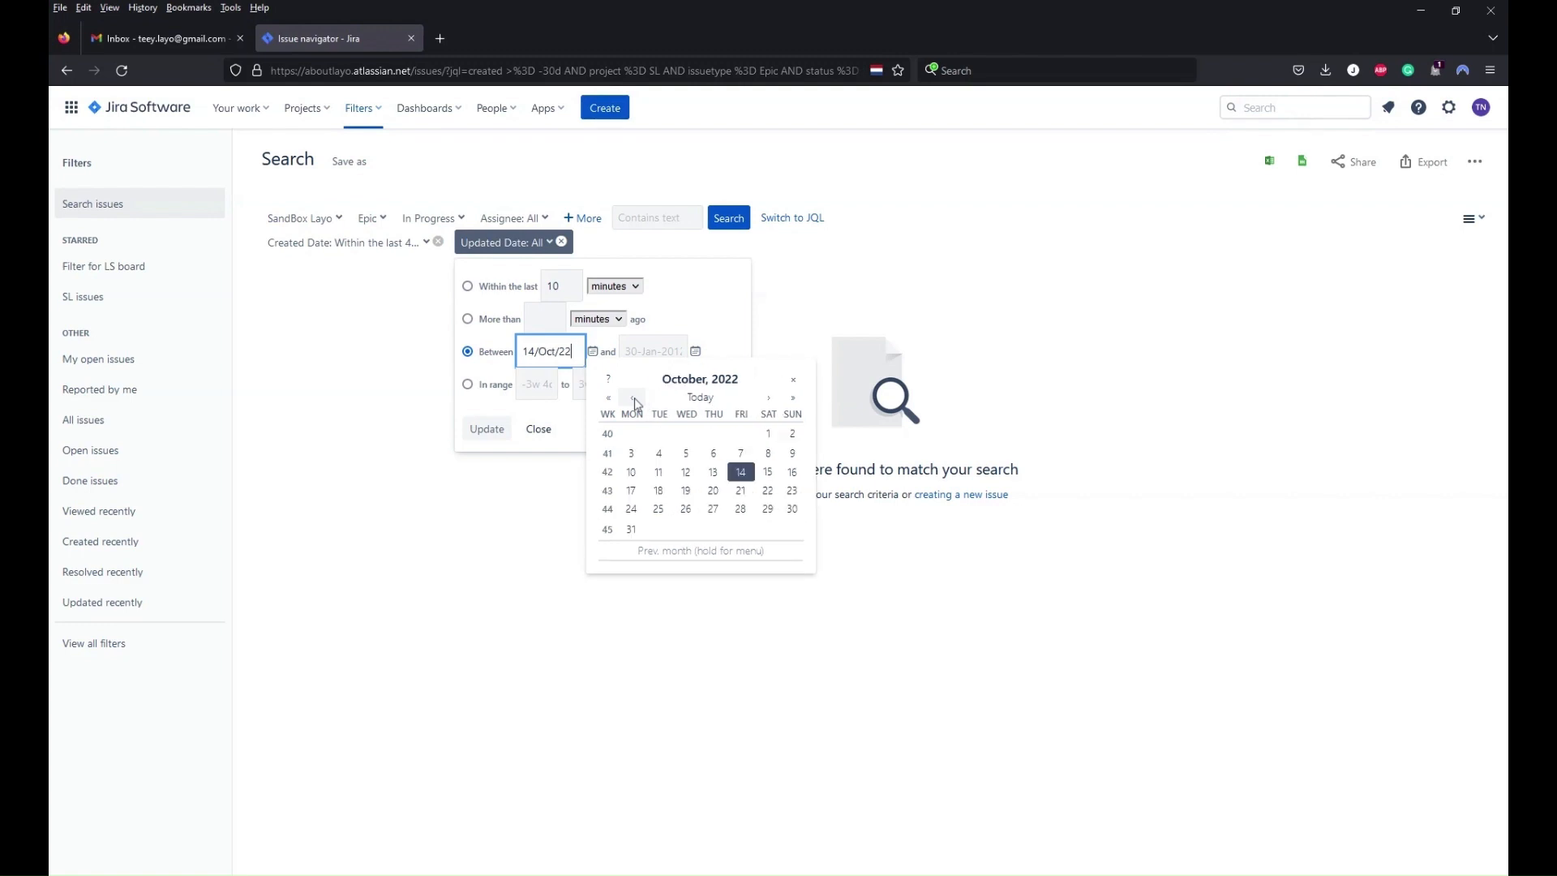
{"action": "left_click", "coordinate": [634, 398]}
{"action": "left_click", "coordinate": [634, 398]}
{"action": "left_click", "coordinate": [635, 399]}
{"action": "left_click", "coordinate": [634, 398]}
{"action": "left_click", "coordinate": [634, 398]}
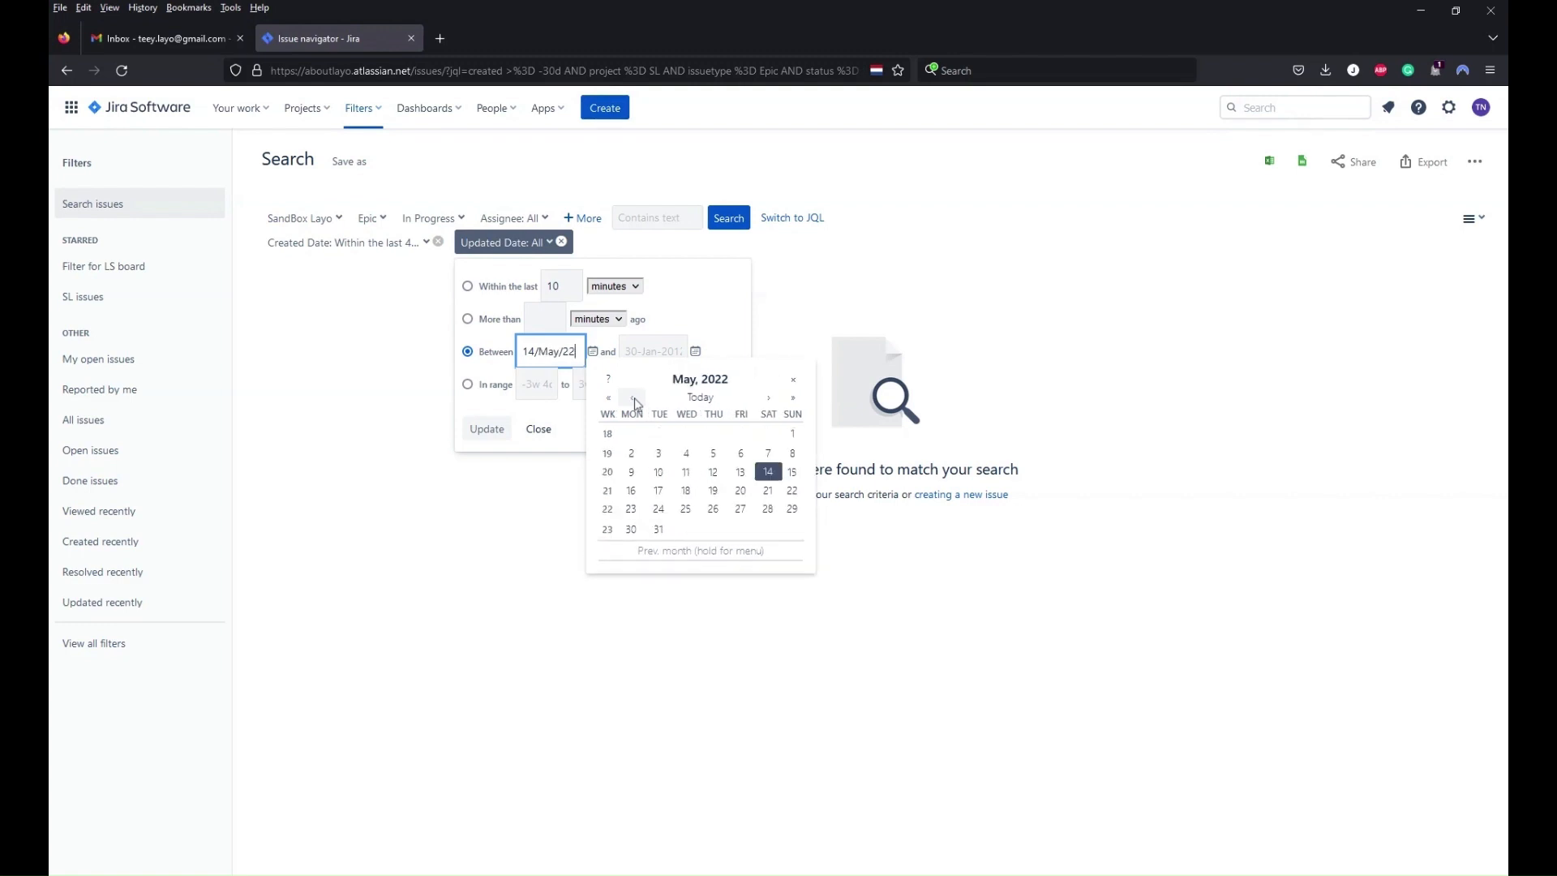
{"action": "left_click", "coordinate": [635, 398]}
{"action": "left_click", "coordinate": [634, 398]}
{"action": "left_click", "coordinate": [634, 399]}
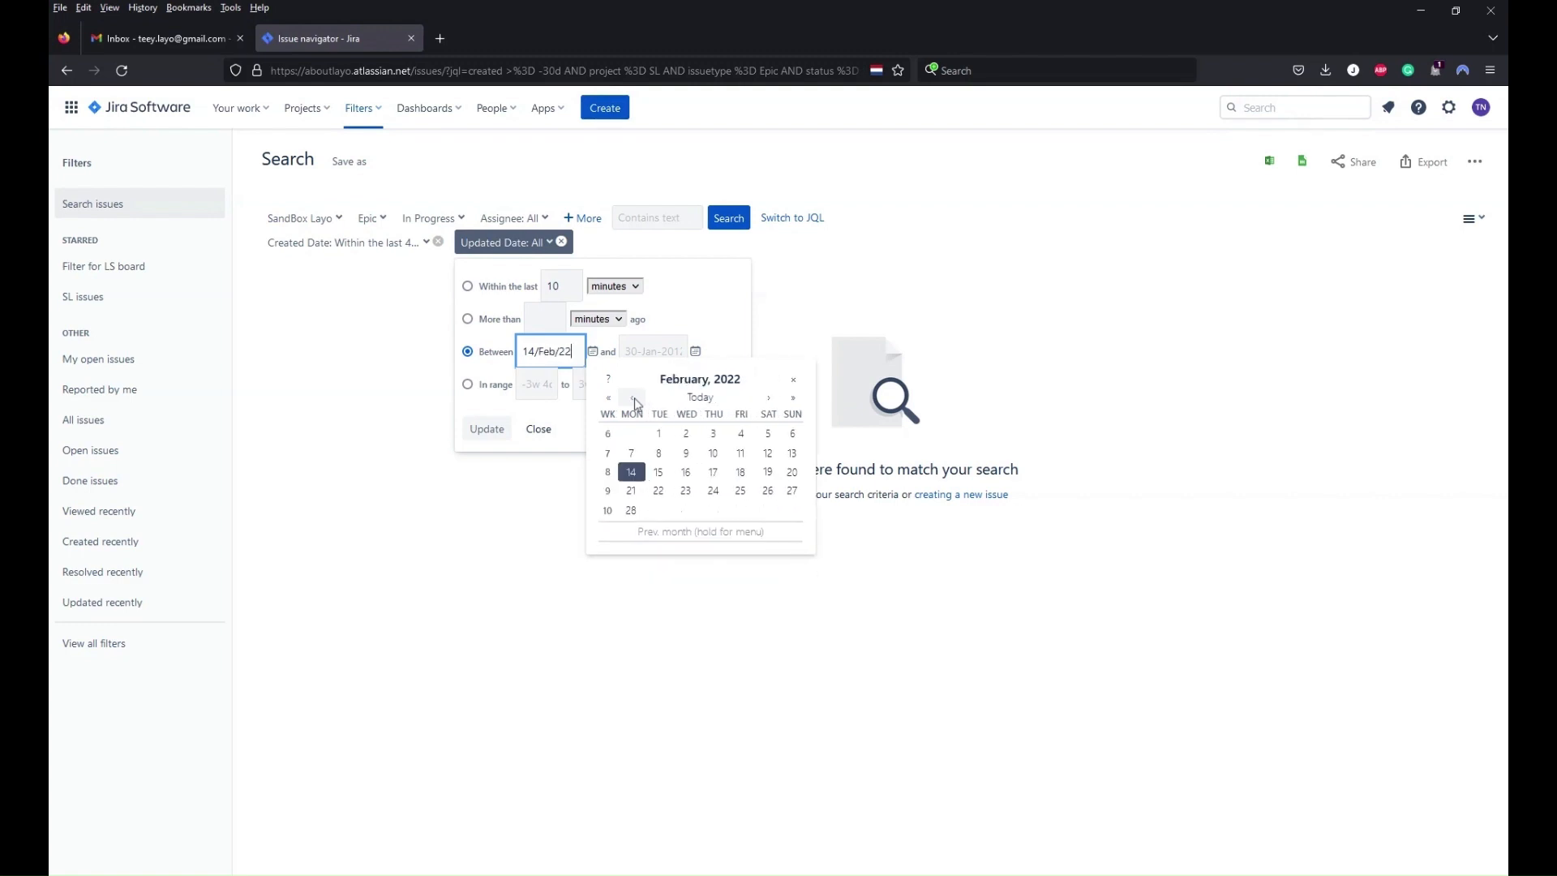
{"action": "left_click", "coordinate": [635, 476]}
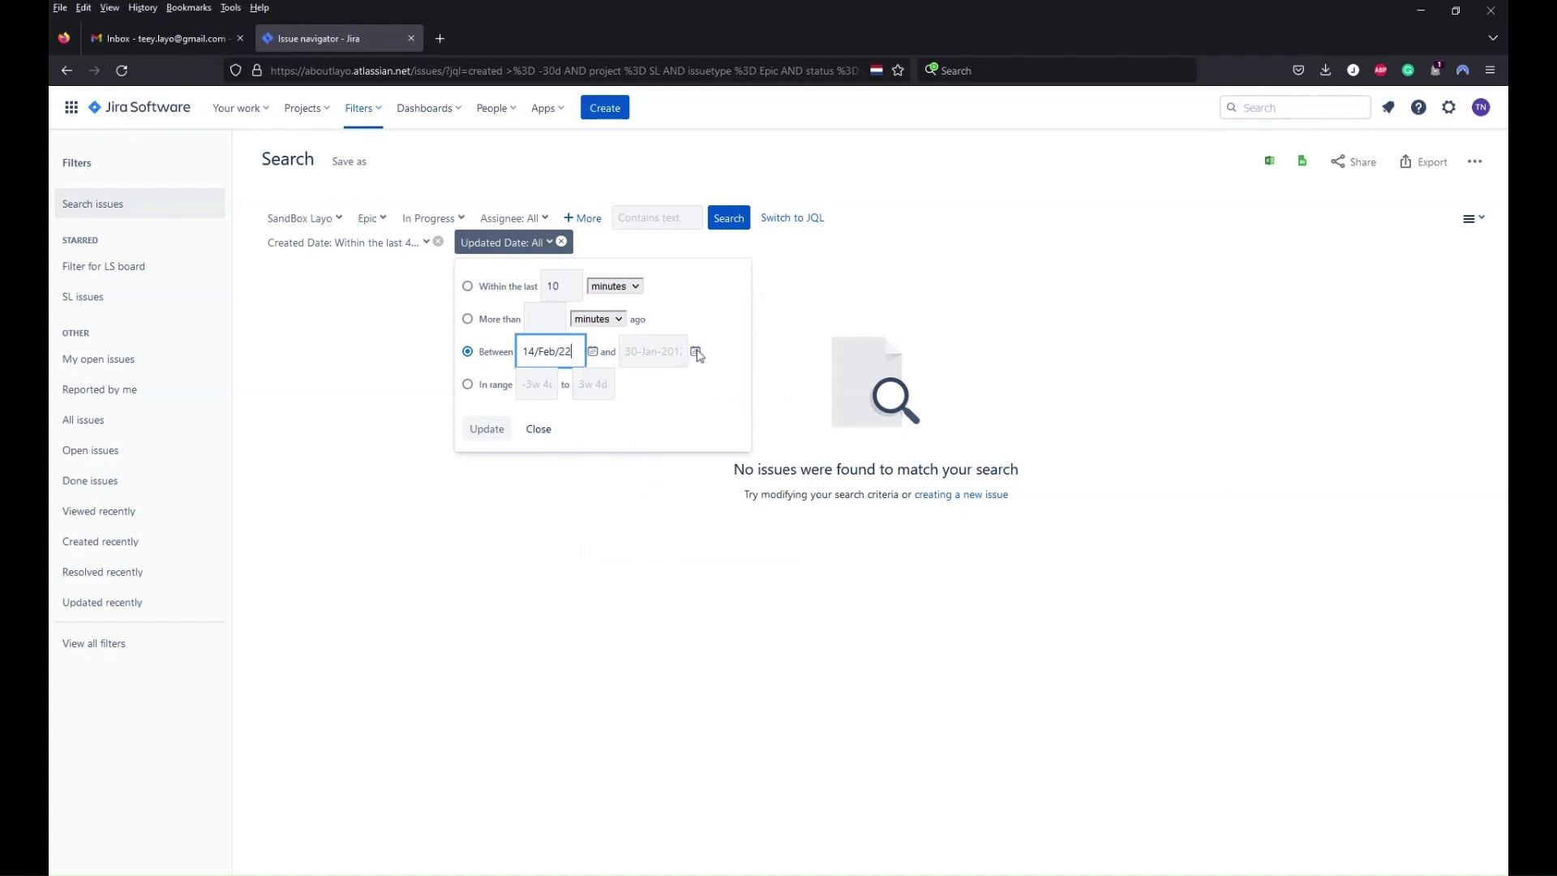
Set the end date of the Updated Date range to 14/Jan/23 and apply the condition.
{"action": "left_click", "coordinate": [696, 352]}
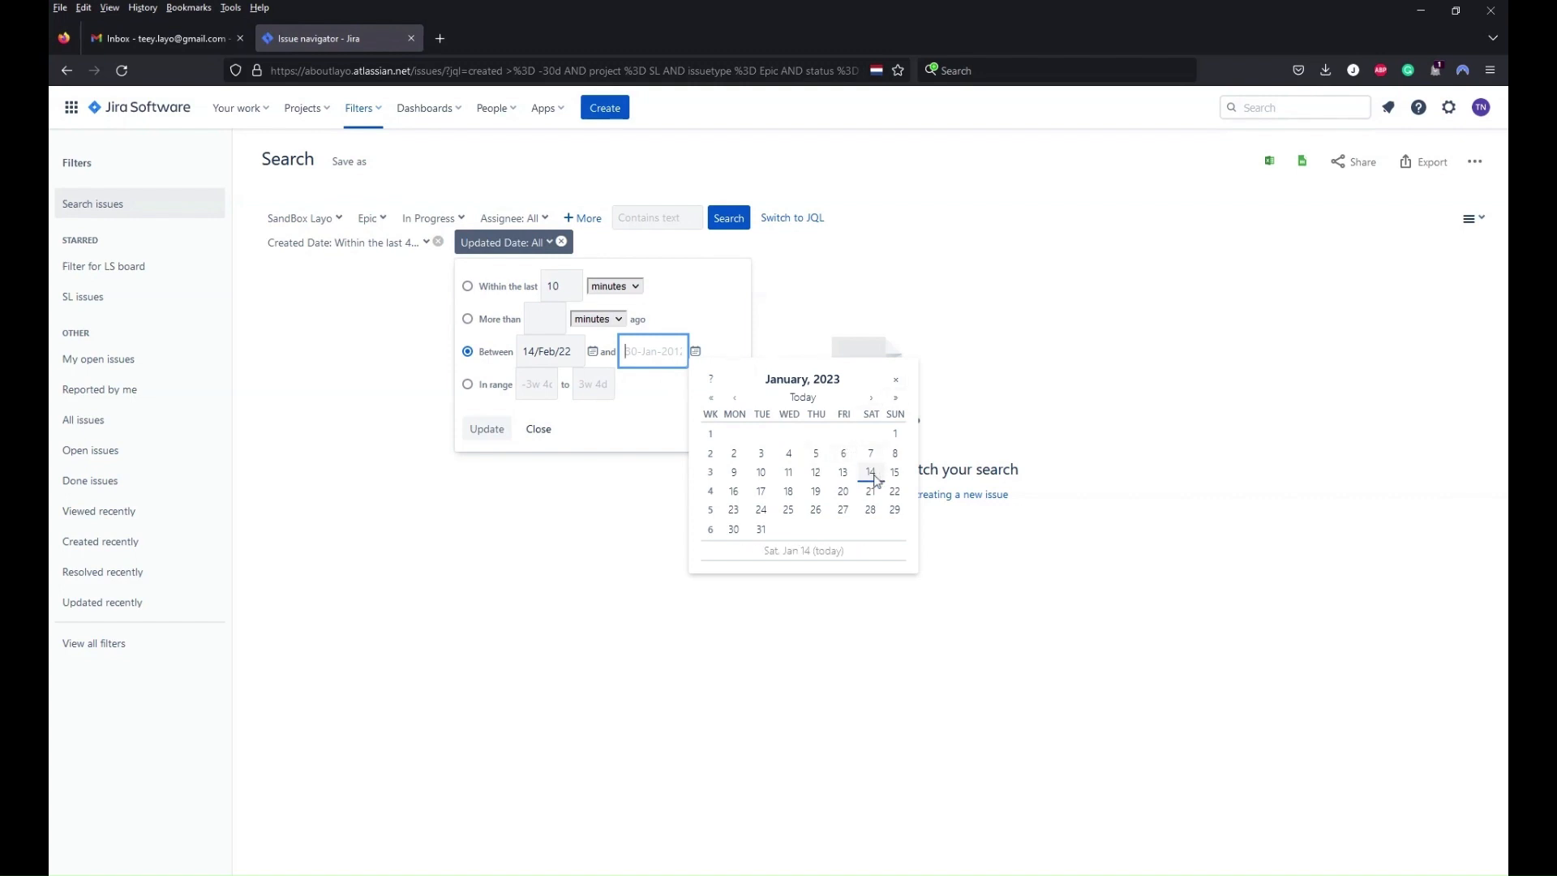
{"action": "left_click", "coordinate": [875, 474]}
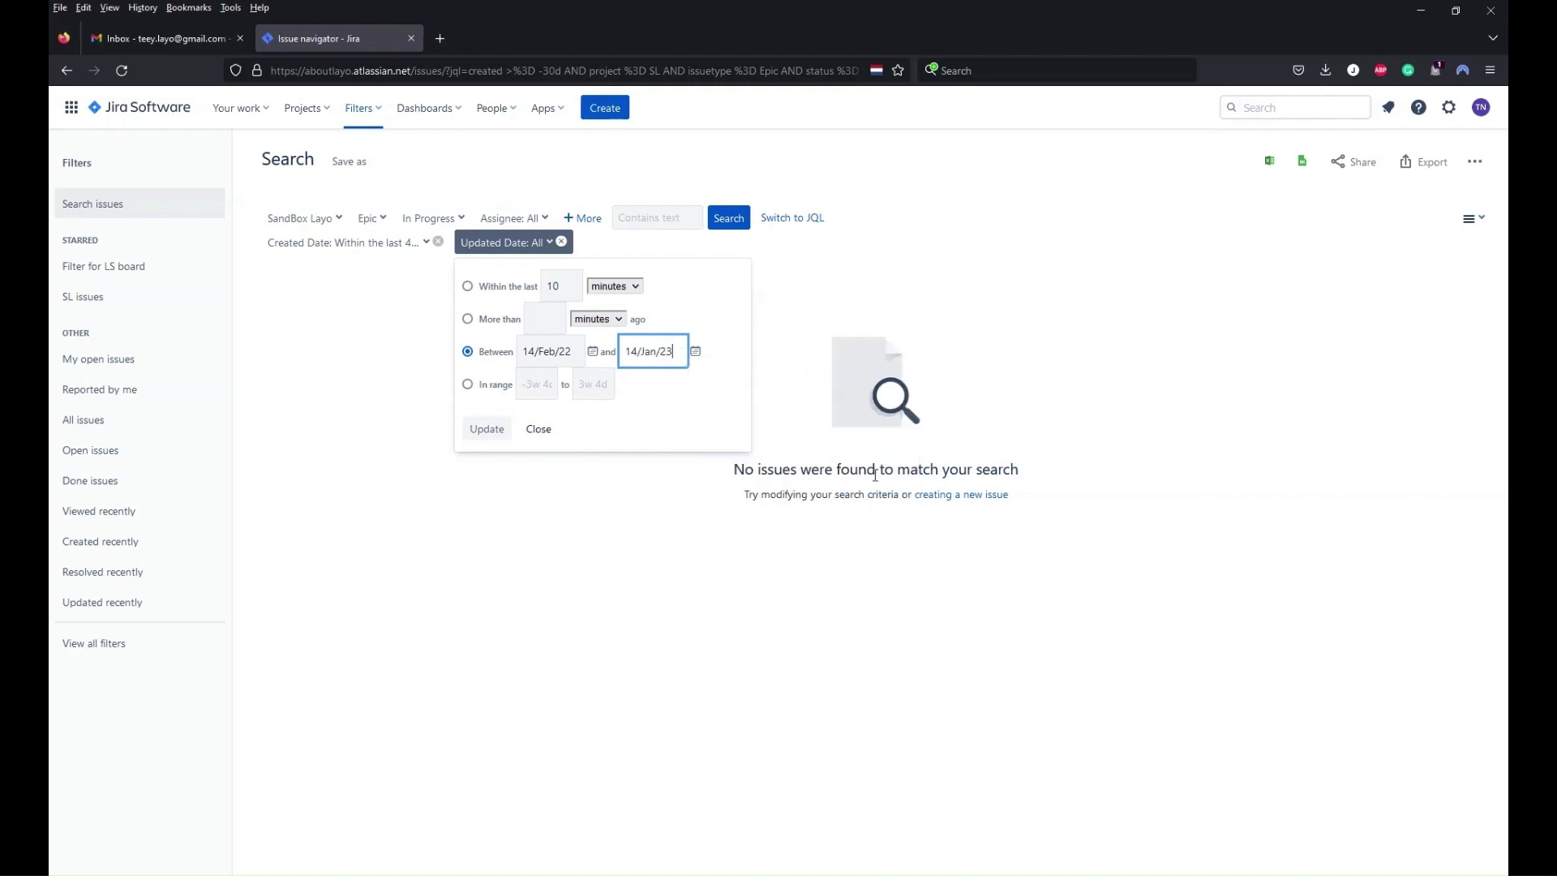
{"action": "left_click", "coordinate": [491, 433]}
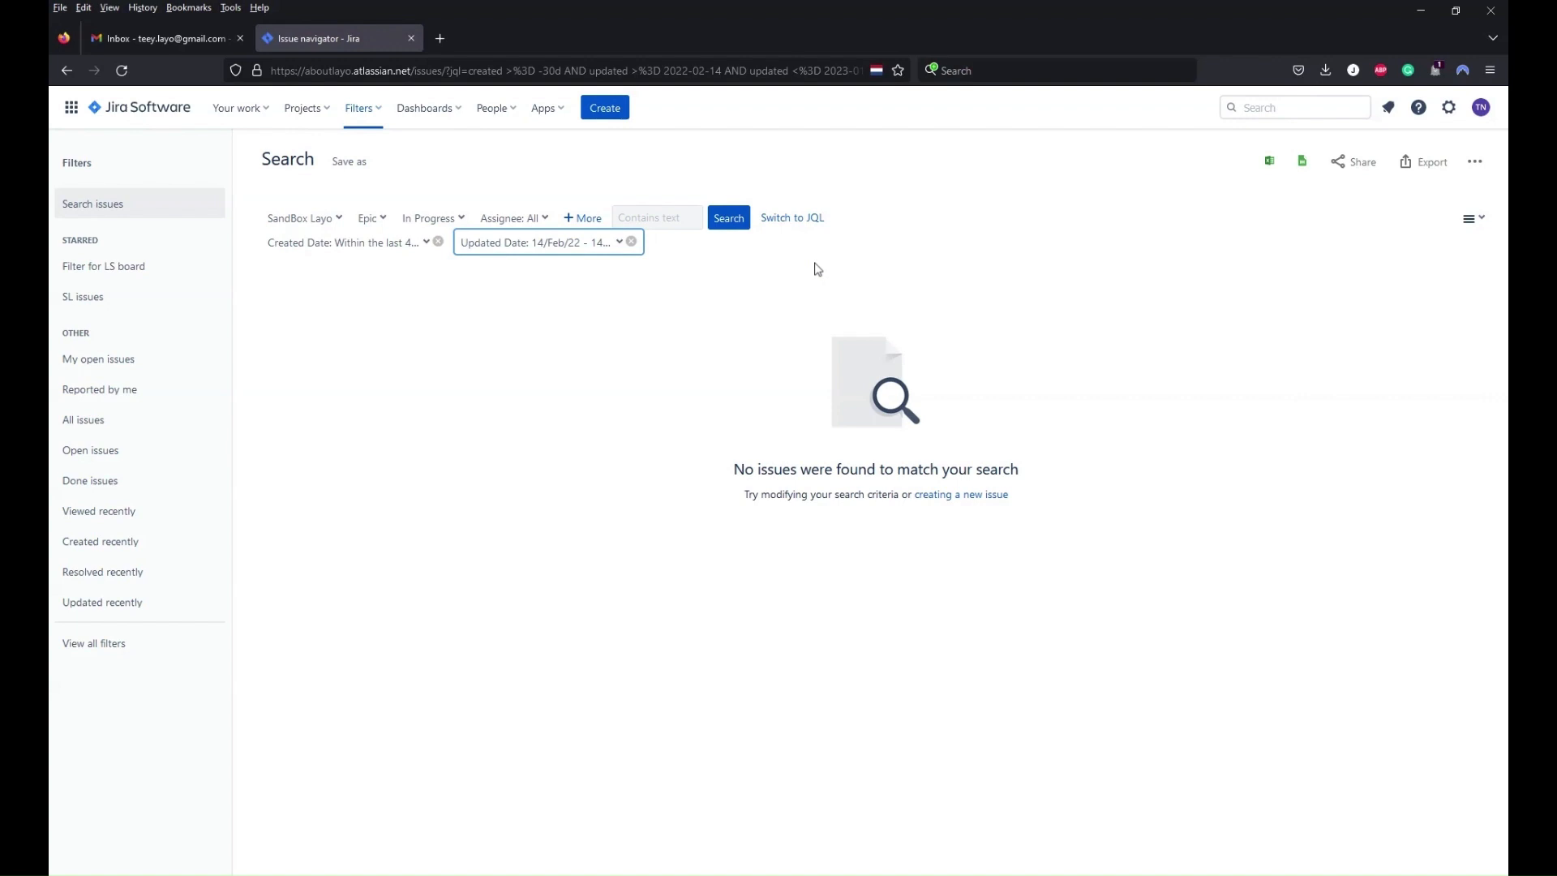
Remove the Updated Date criterion and run the search again.
{"action": "left_click", "coordinate": [631, 243]}
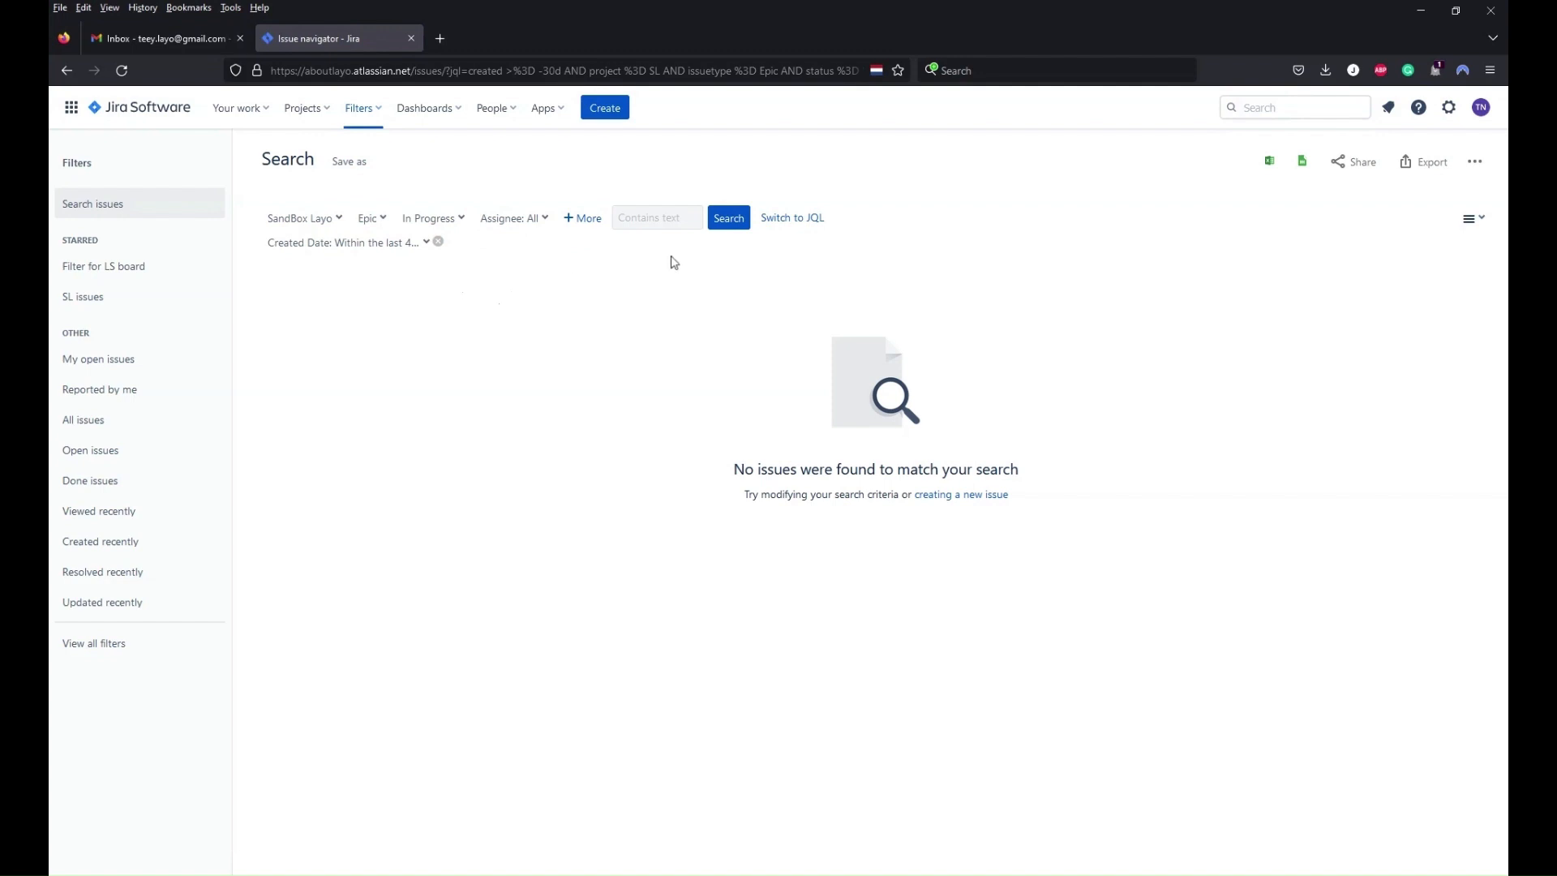
{"action": "left_click", "coordinate": [727, 223]}
Switch the Created Date criterion to the Between condition with 11/Jul/22 as its start date.
{"action": "left_click", "coordinate": [425, 244]}
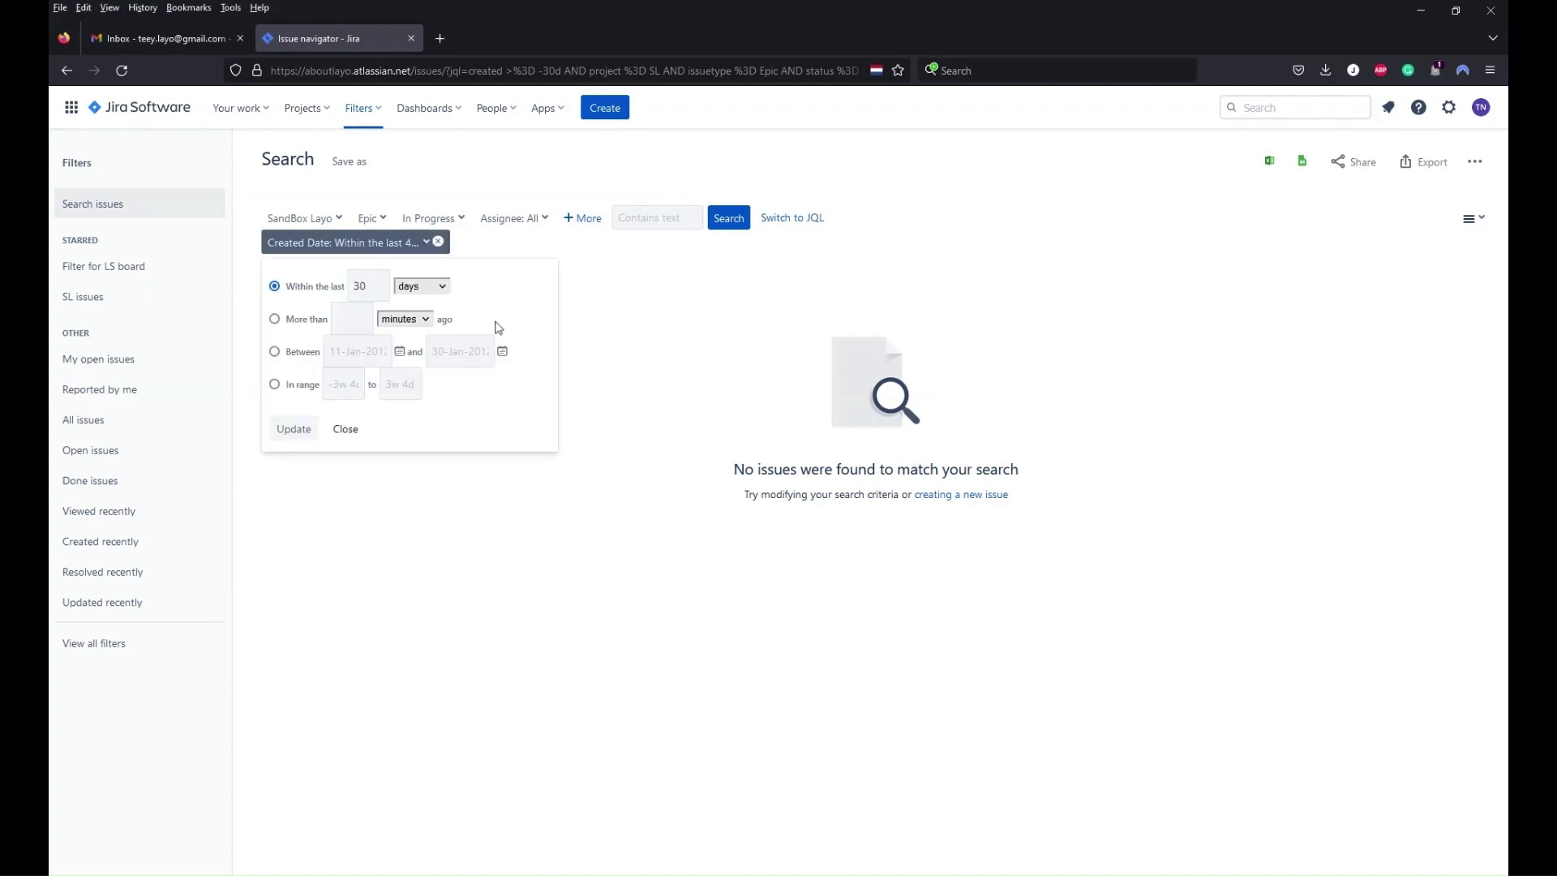
{"action": "left_click", "coordinate": [274, 352]}
{"action": "left_click", "coordinate": [364, 353]}
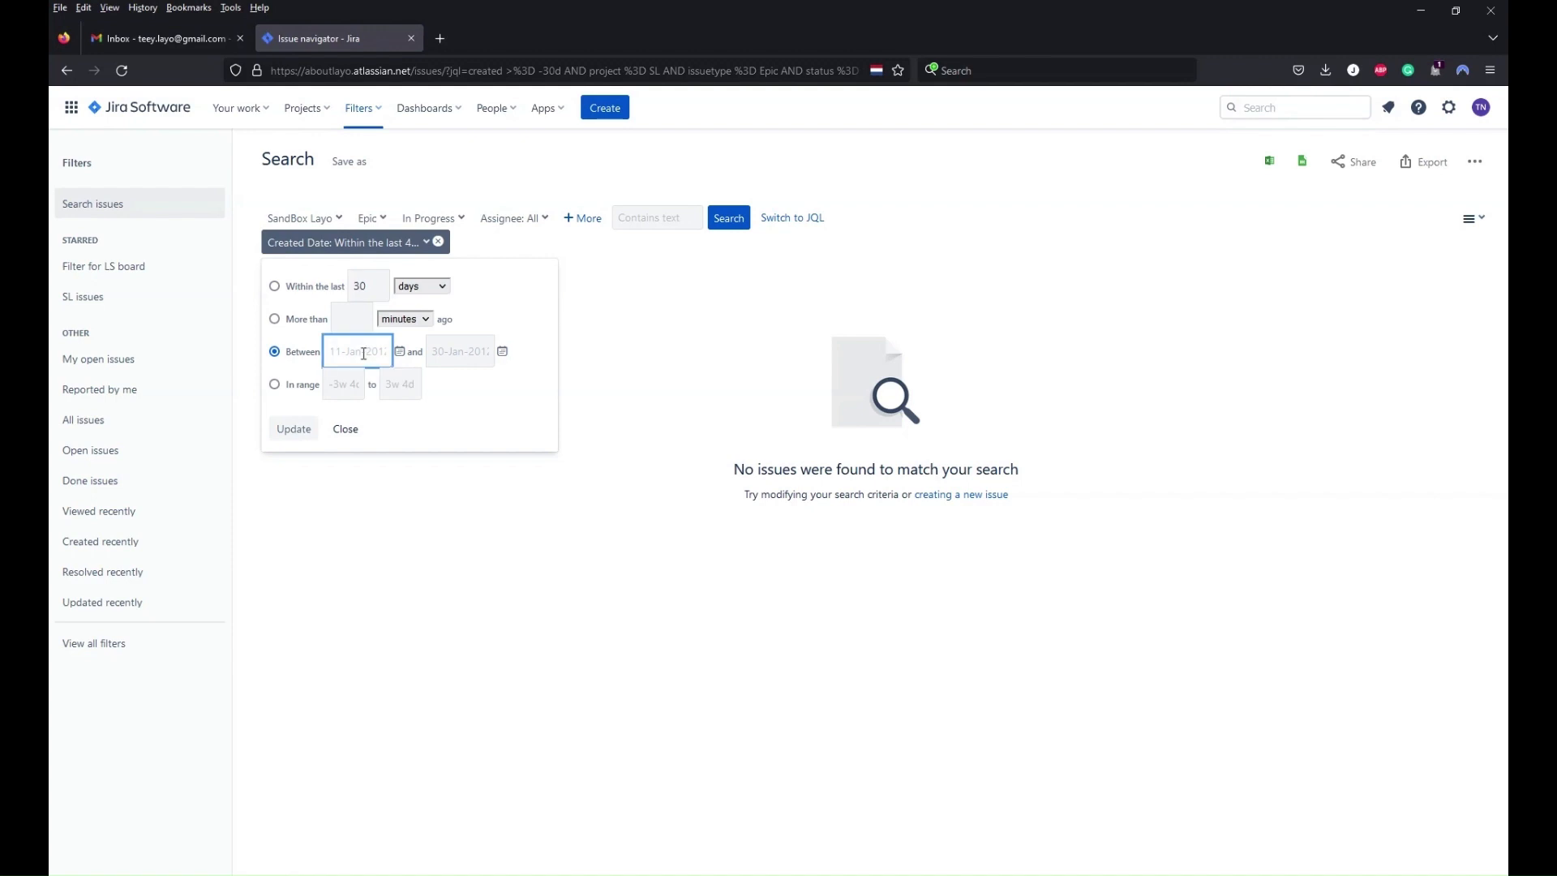
{"action": "left_click", "coordinate": [399, 351]}
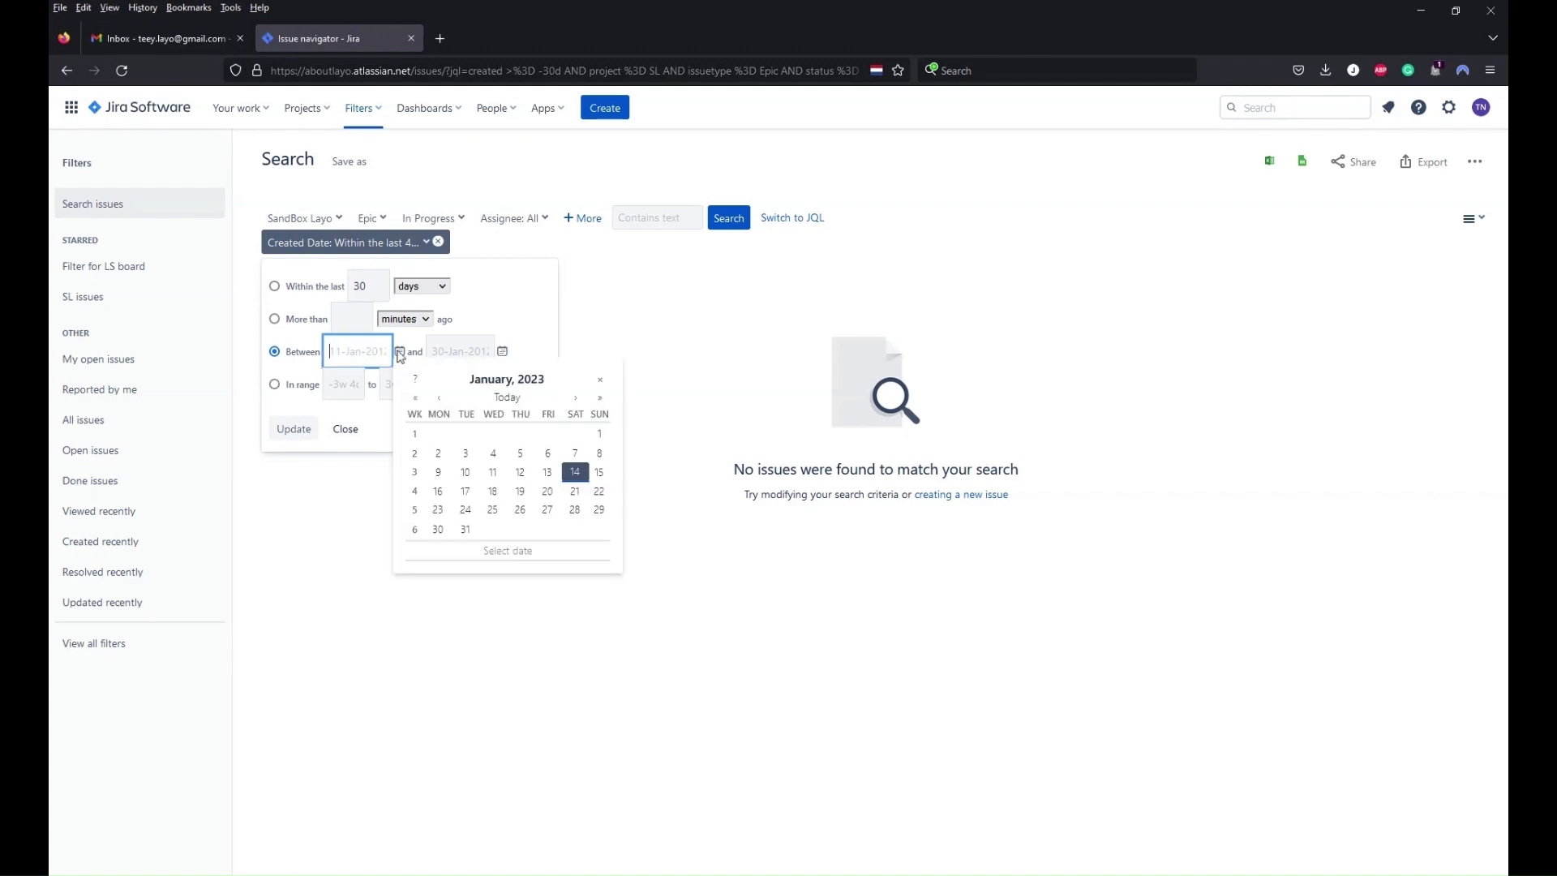
{"action": "left_click", "coordinate": [441, 397]}
{"action": "left_click", "coordinate": [440, 397]}
{"action": "left_click", "coordinate": [440, 397]}
{"action": "left_click", "coordinate": [441, 398]}
{"action": "left_click", "coordinate": [441, 397]}
{"action": "left_click", "coordinate": [441, 398]}
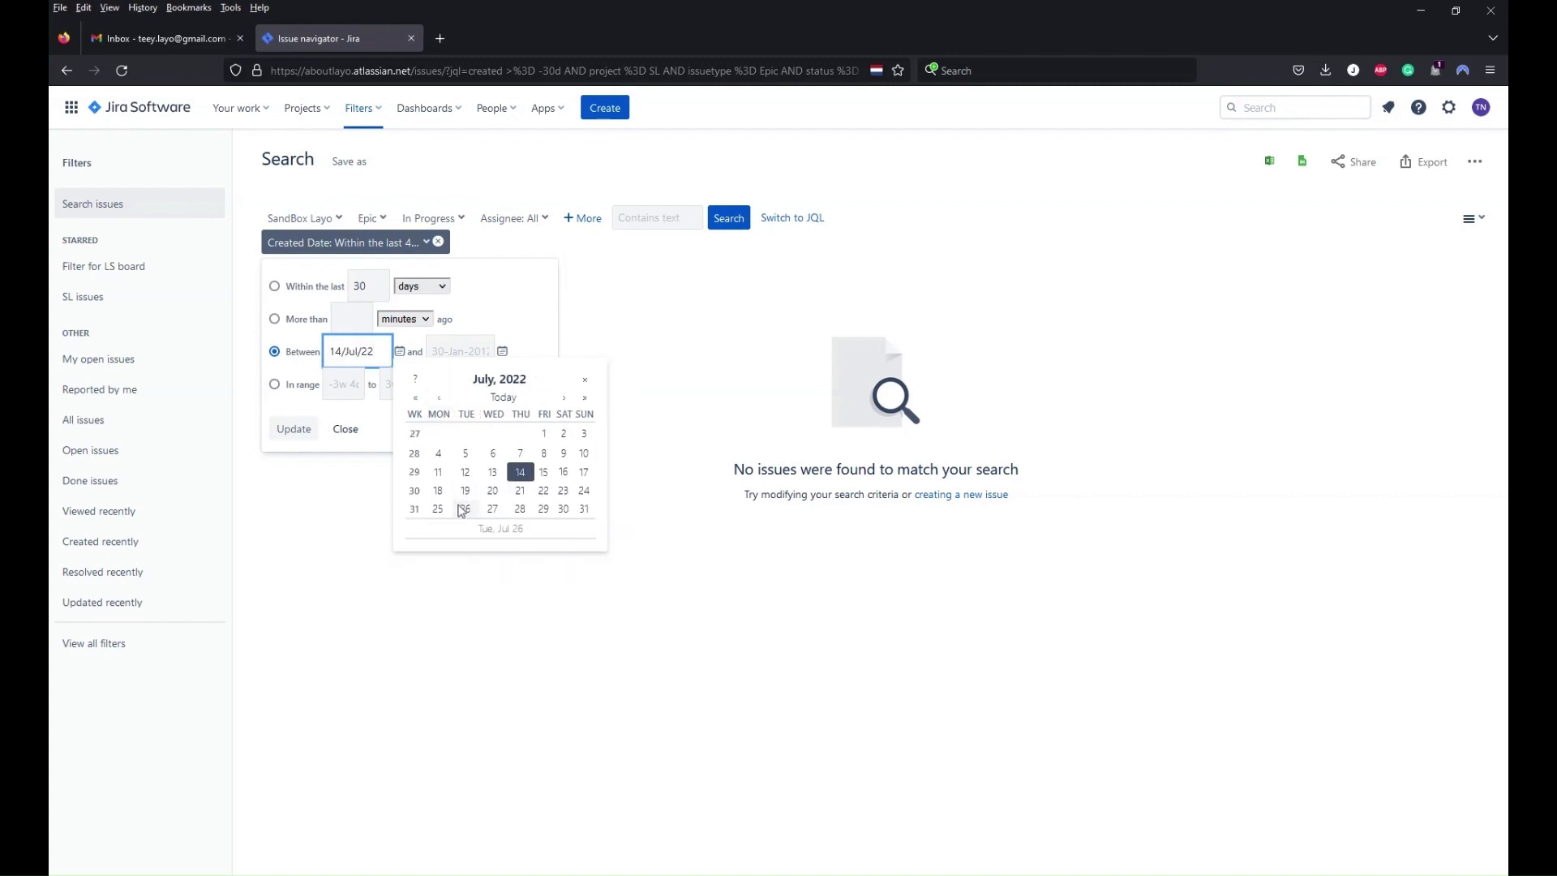
{"action": "left_click", "coordinate": [439, 473]}
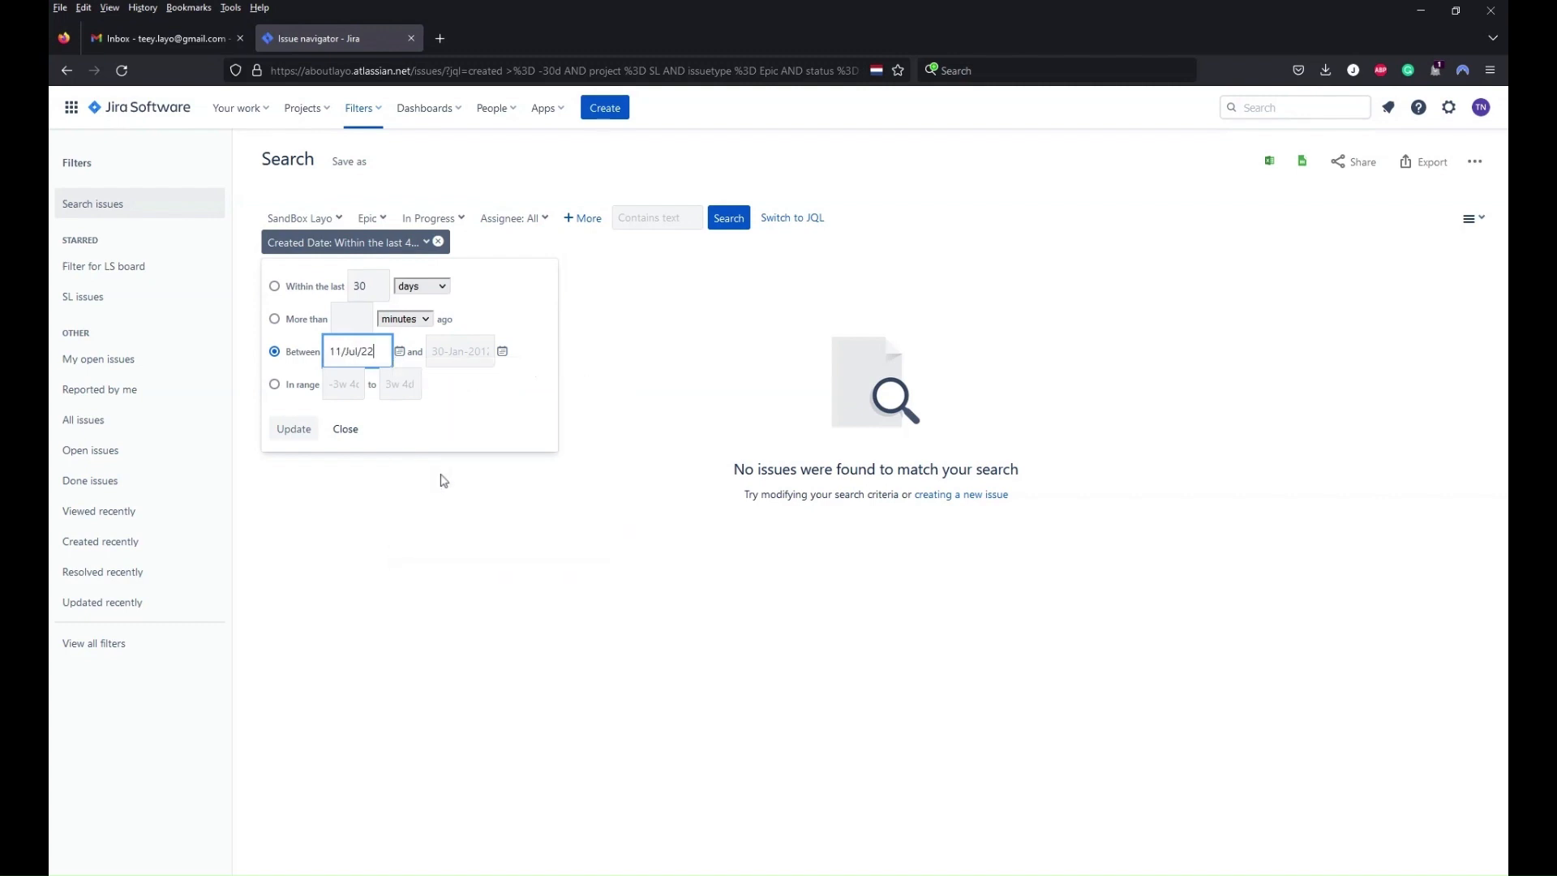
Set the end date of the Created Date range to 14/Jan/23 and apply the condition.
{"action": "left_click", "coordinate": [502, 352]}
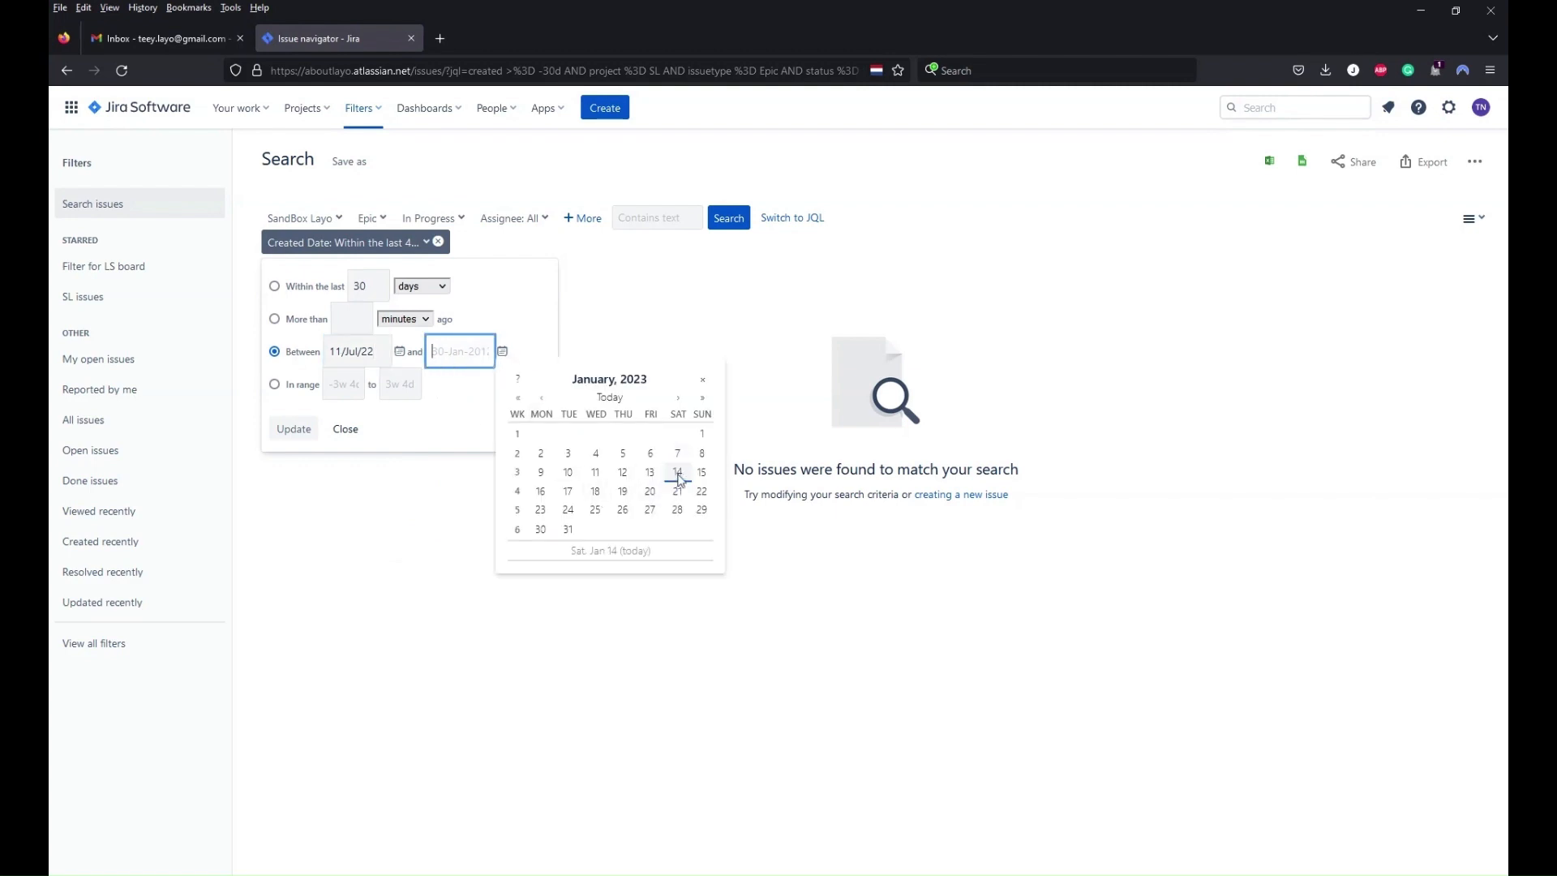
{"action": "left_click", "coordinate": [678, 473]}
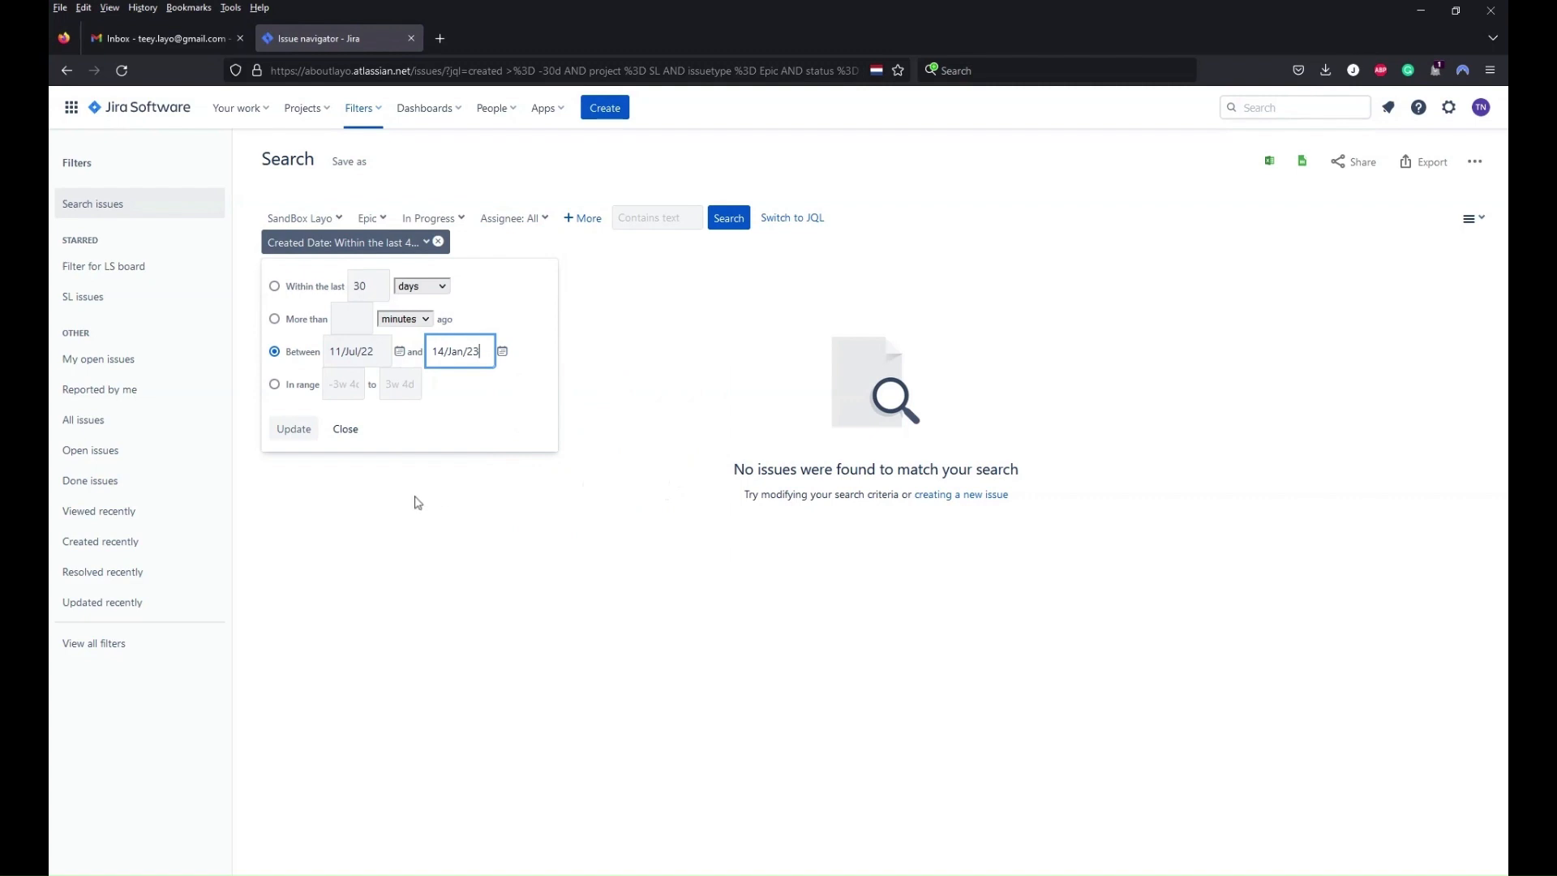
{"action": "left_click", "coordinate": [294, 429]}
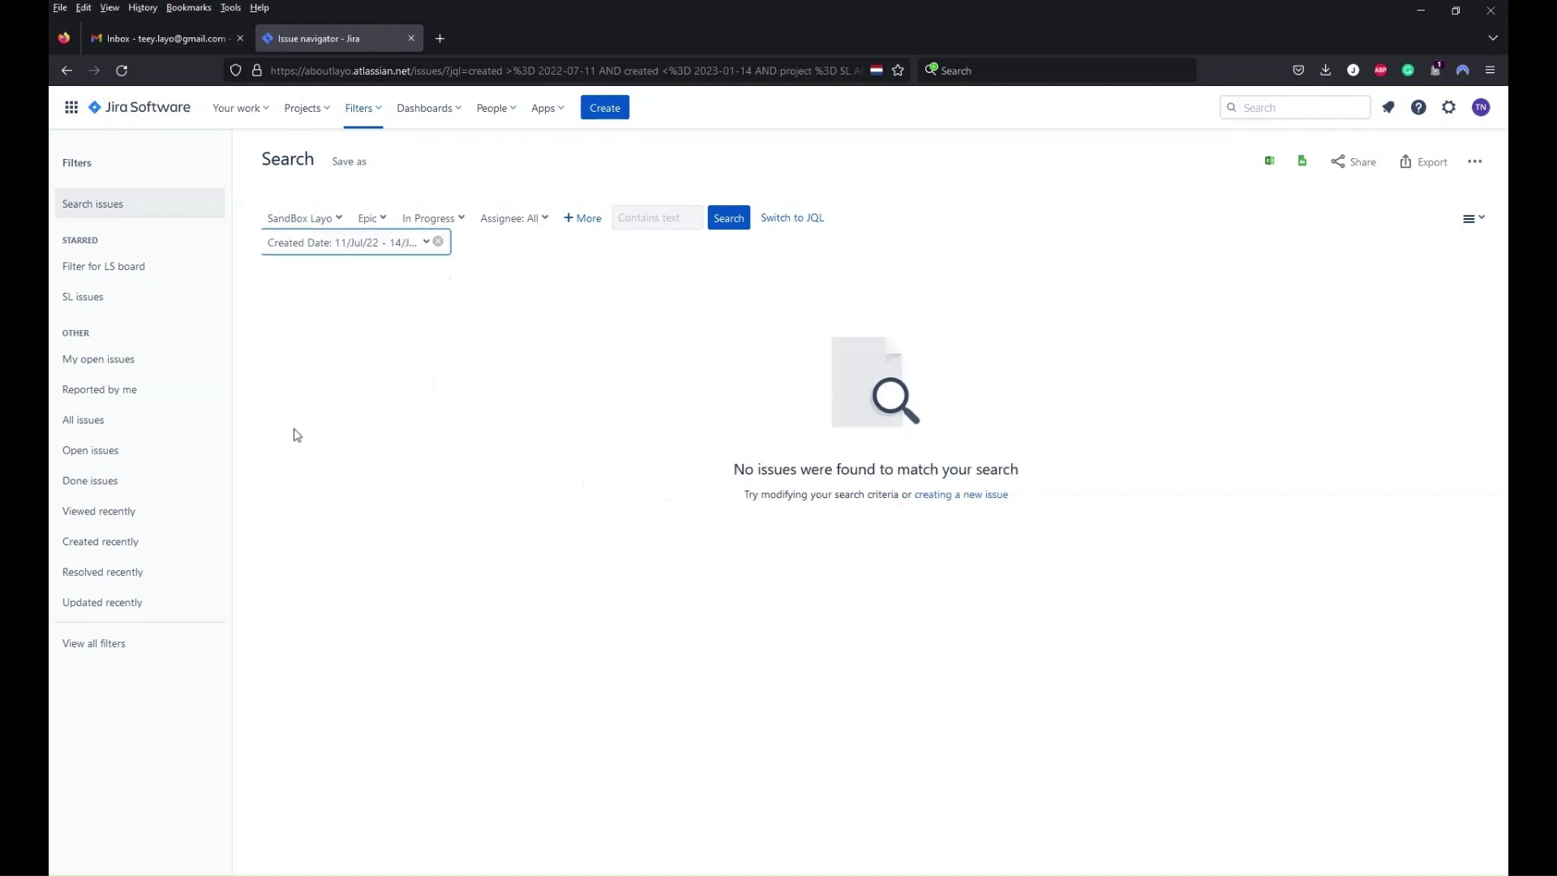
Add Bug, Story and Task to the issue types of the search and run it.
{"action": "left_click", "coordinate": [378, 227]}
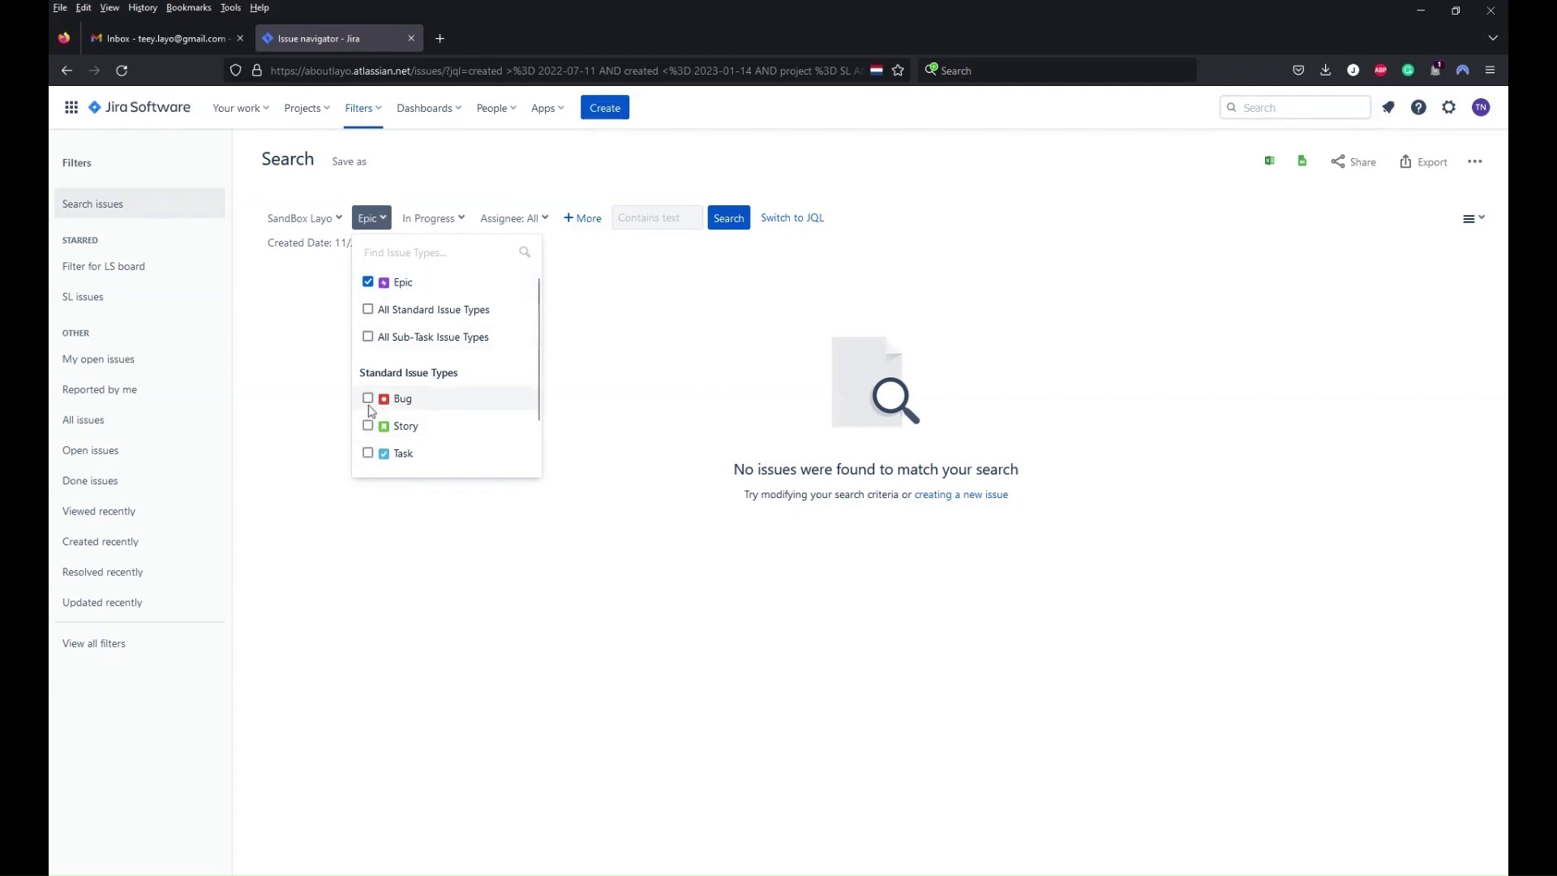
{"action": "left_click", "coordinate": [368, 399]}
{"action": "left_click", "coordinate": [367, 426]}
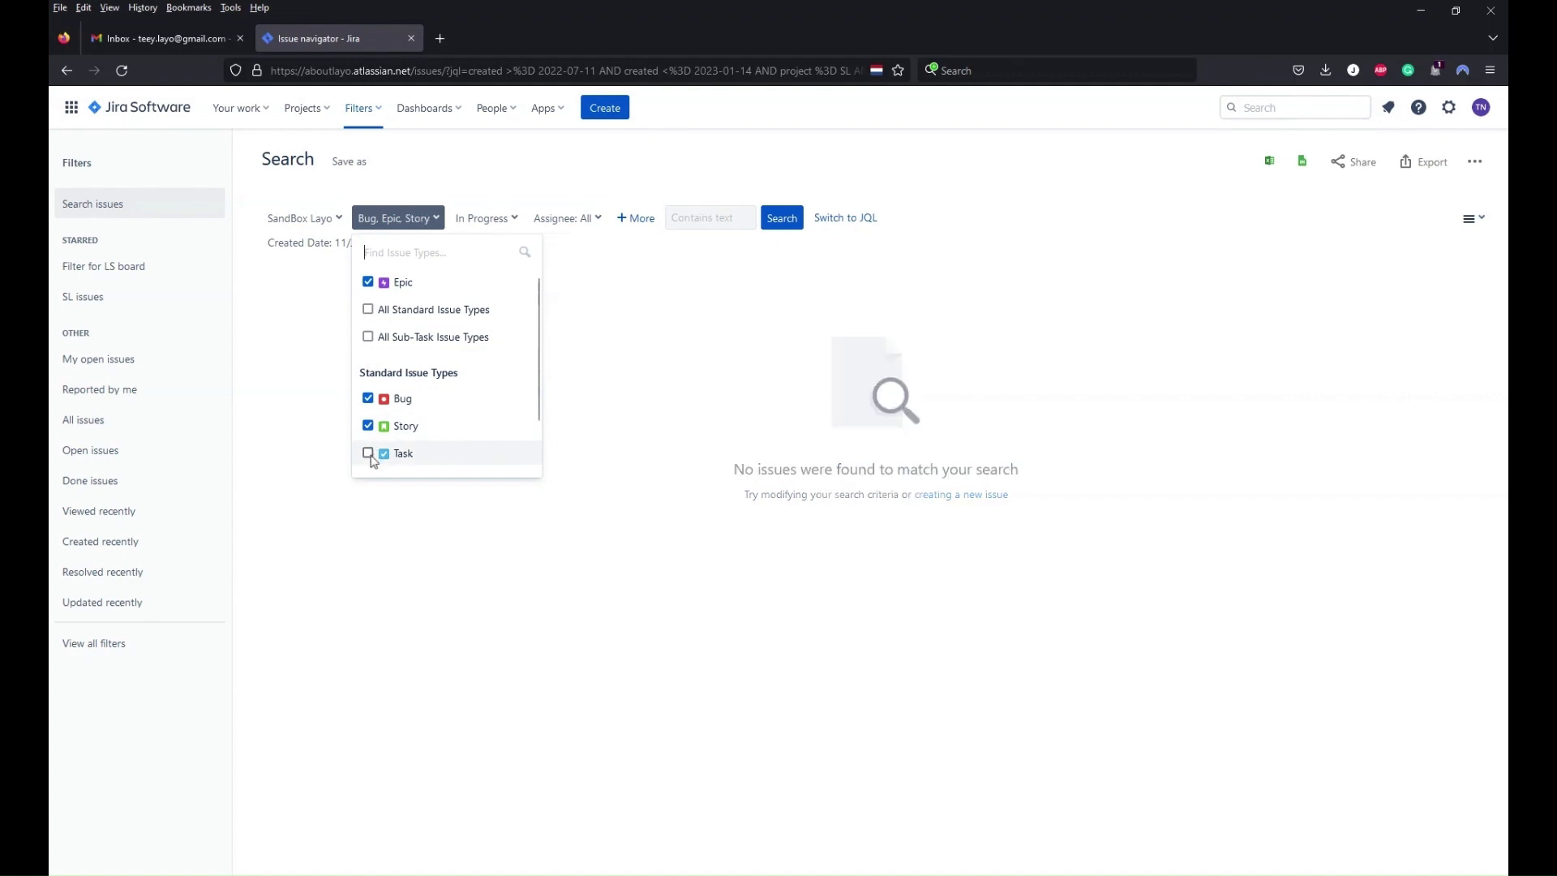
{"action": "left_click", "coordinate": [368, 453]}
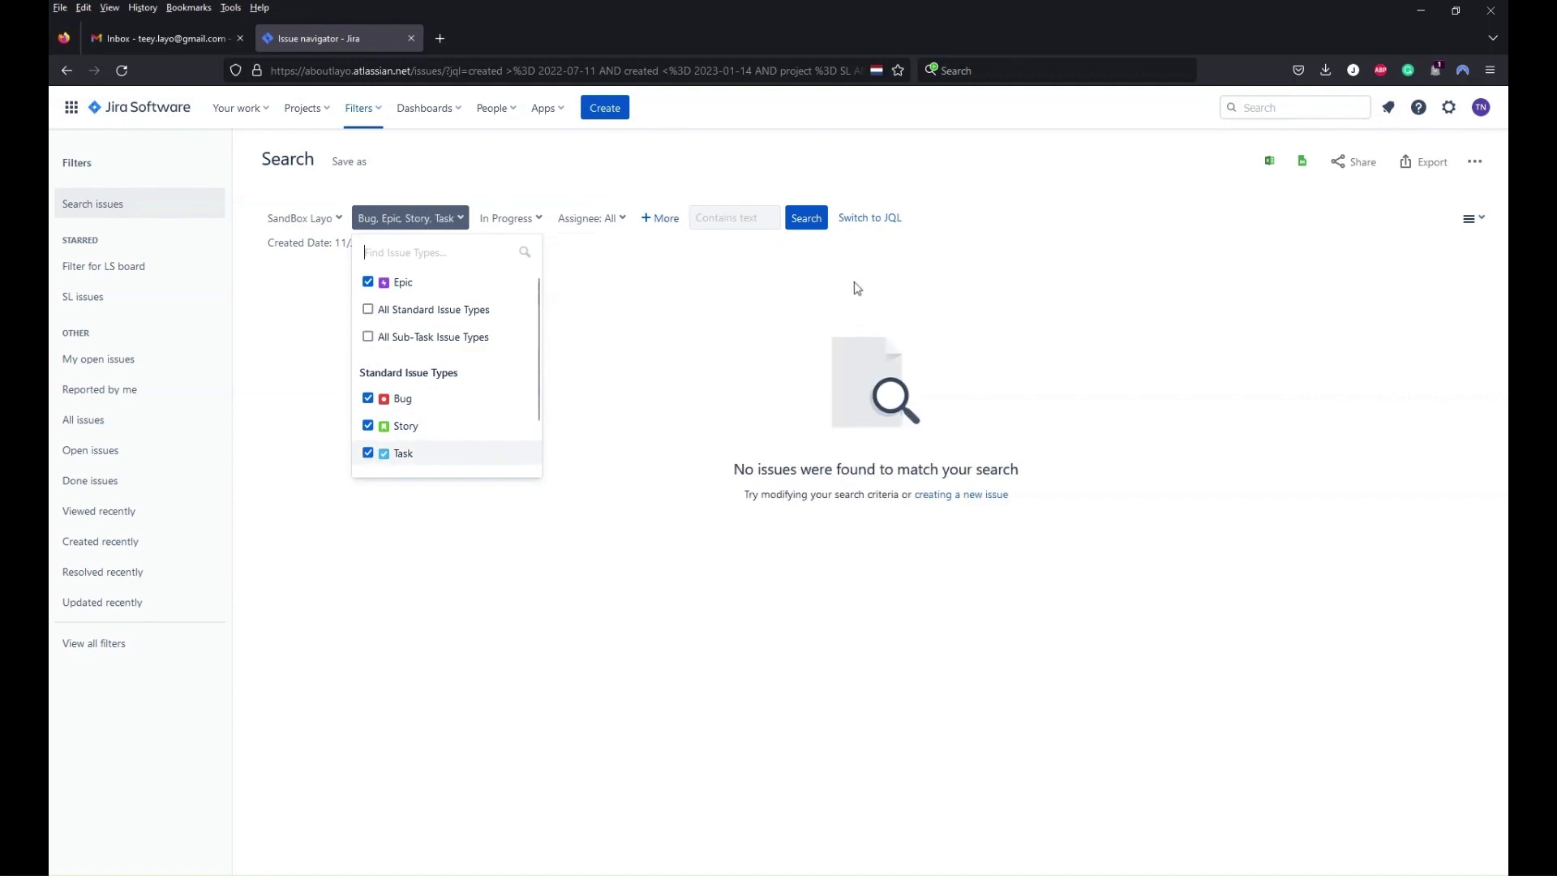
{"action": "left_click", "coordinate": [804, 219]}
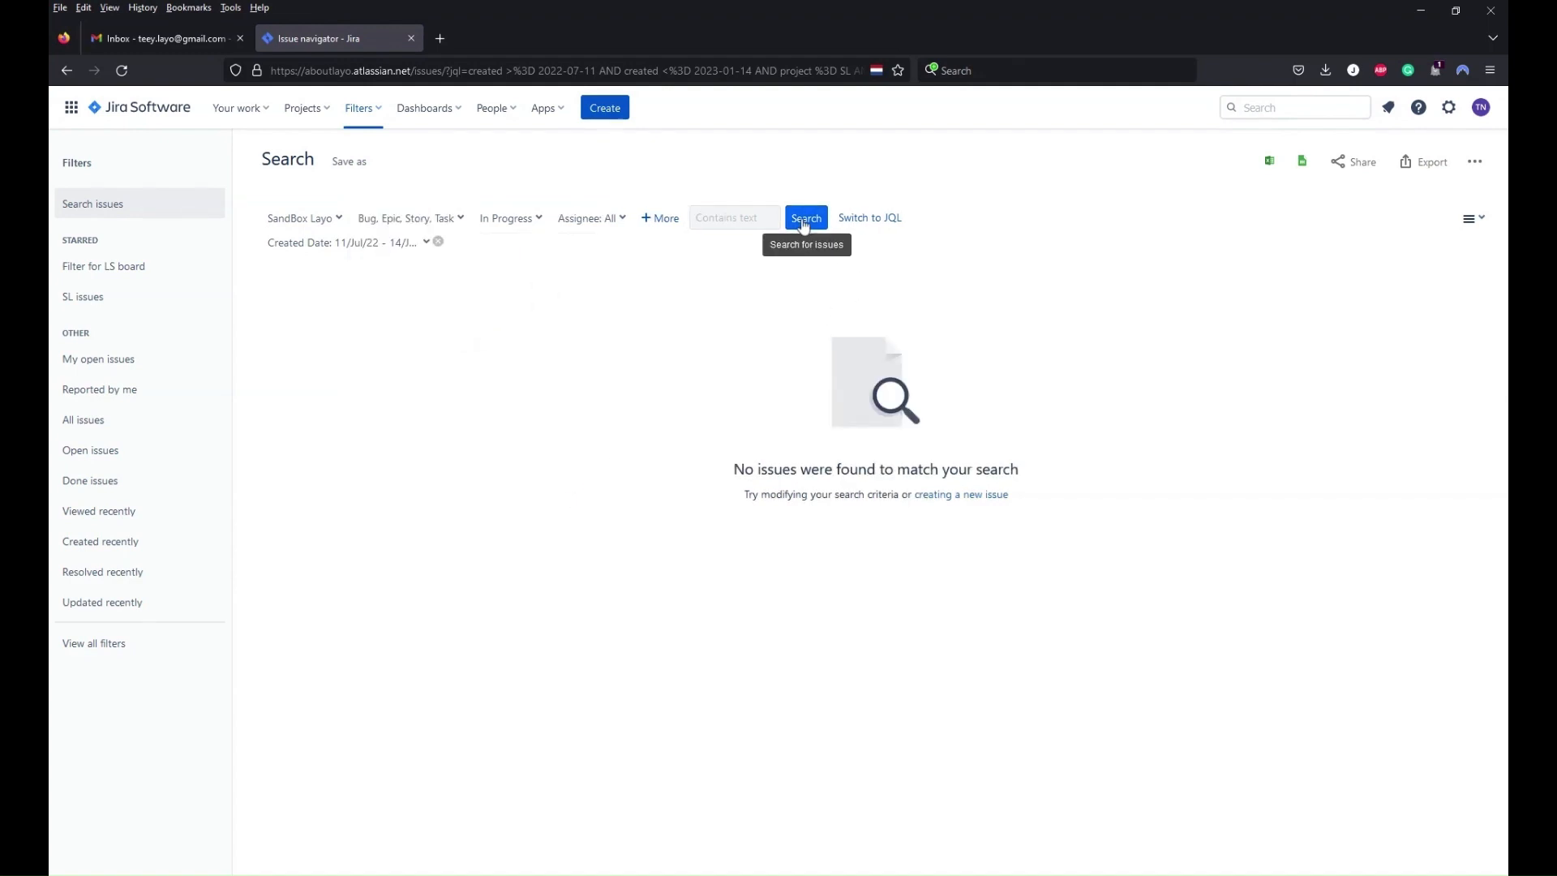
{"action": "left_click", "coordinate": [804, 219]}
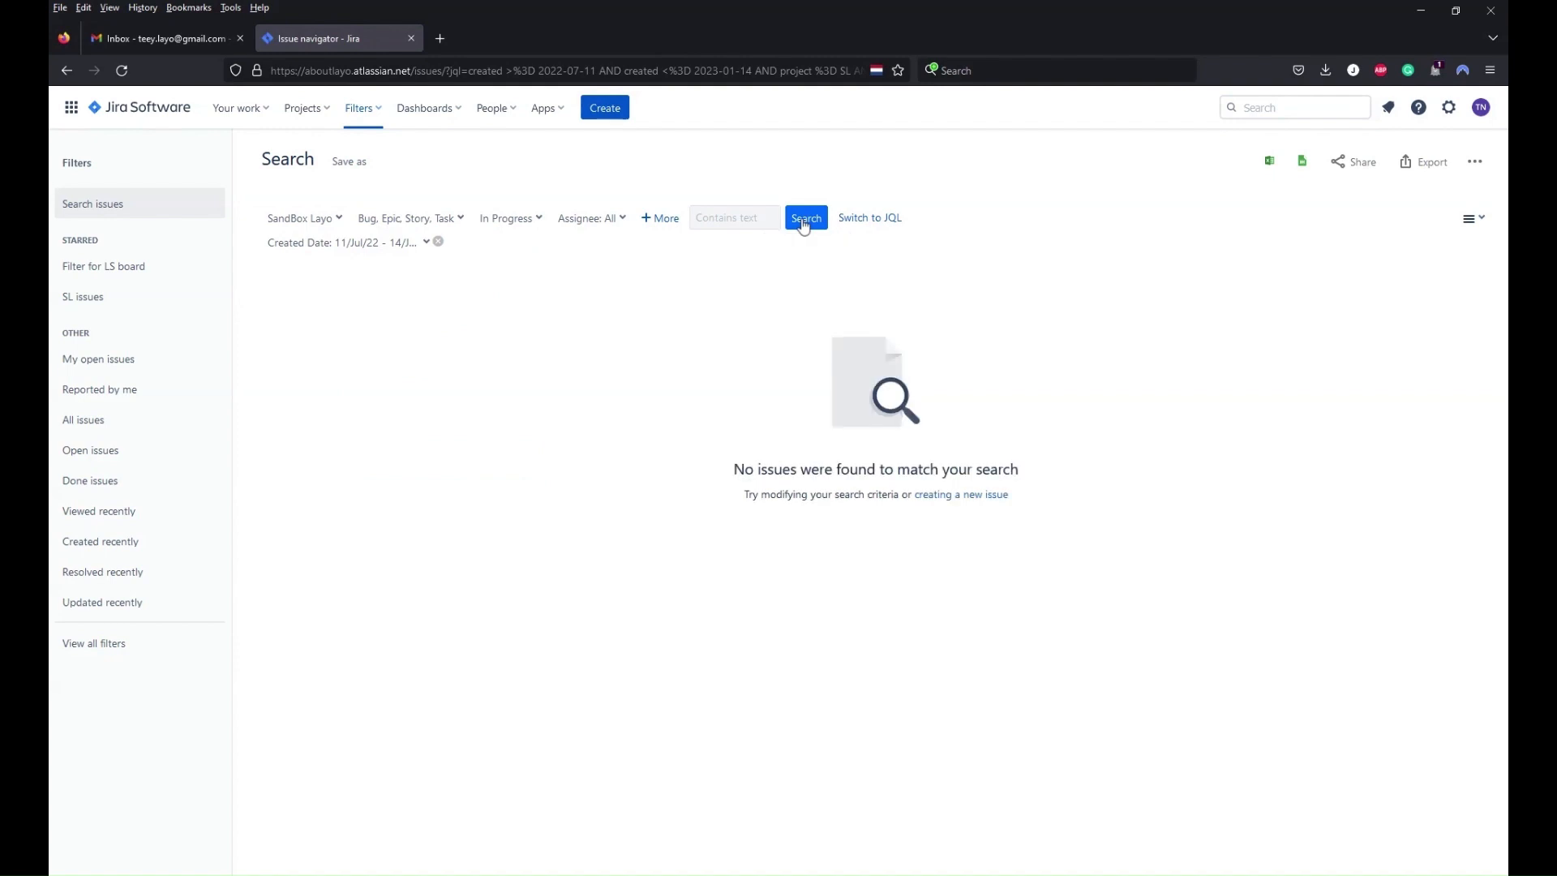
{"action": "left_click", "coordinate": [804, 223]}
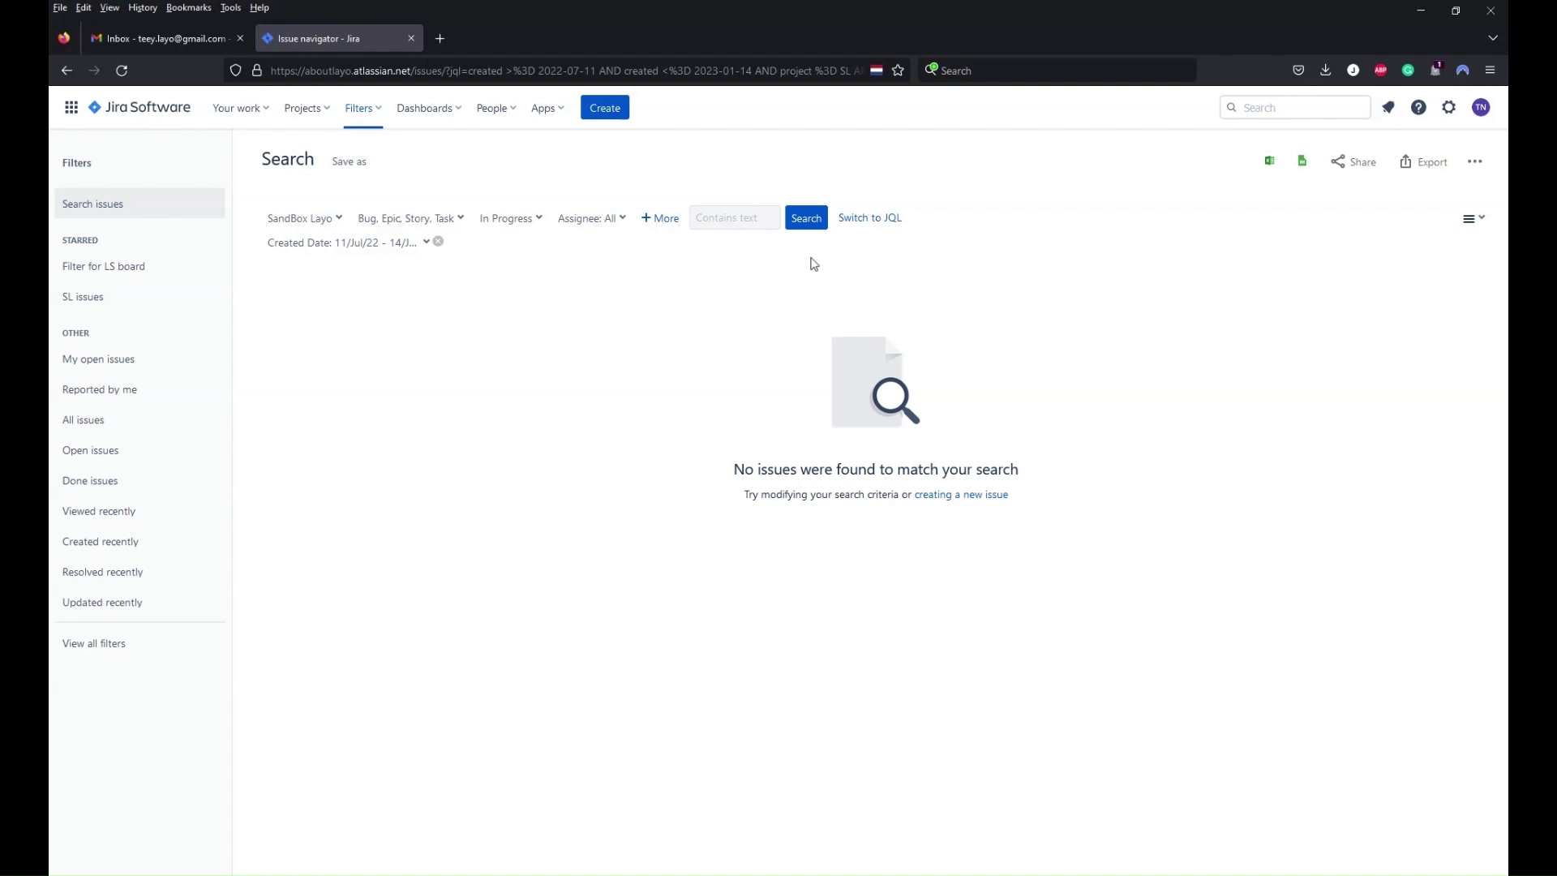
Remove the Created Date criterion and the SandBox Layo project restriction, and rerun the search.
{"action": "left_click", "coordinate": [437, 242]}
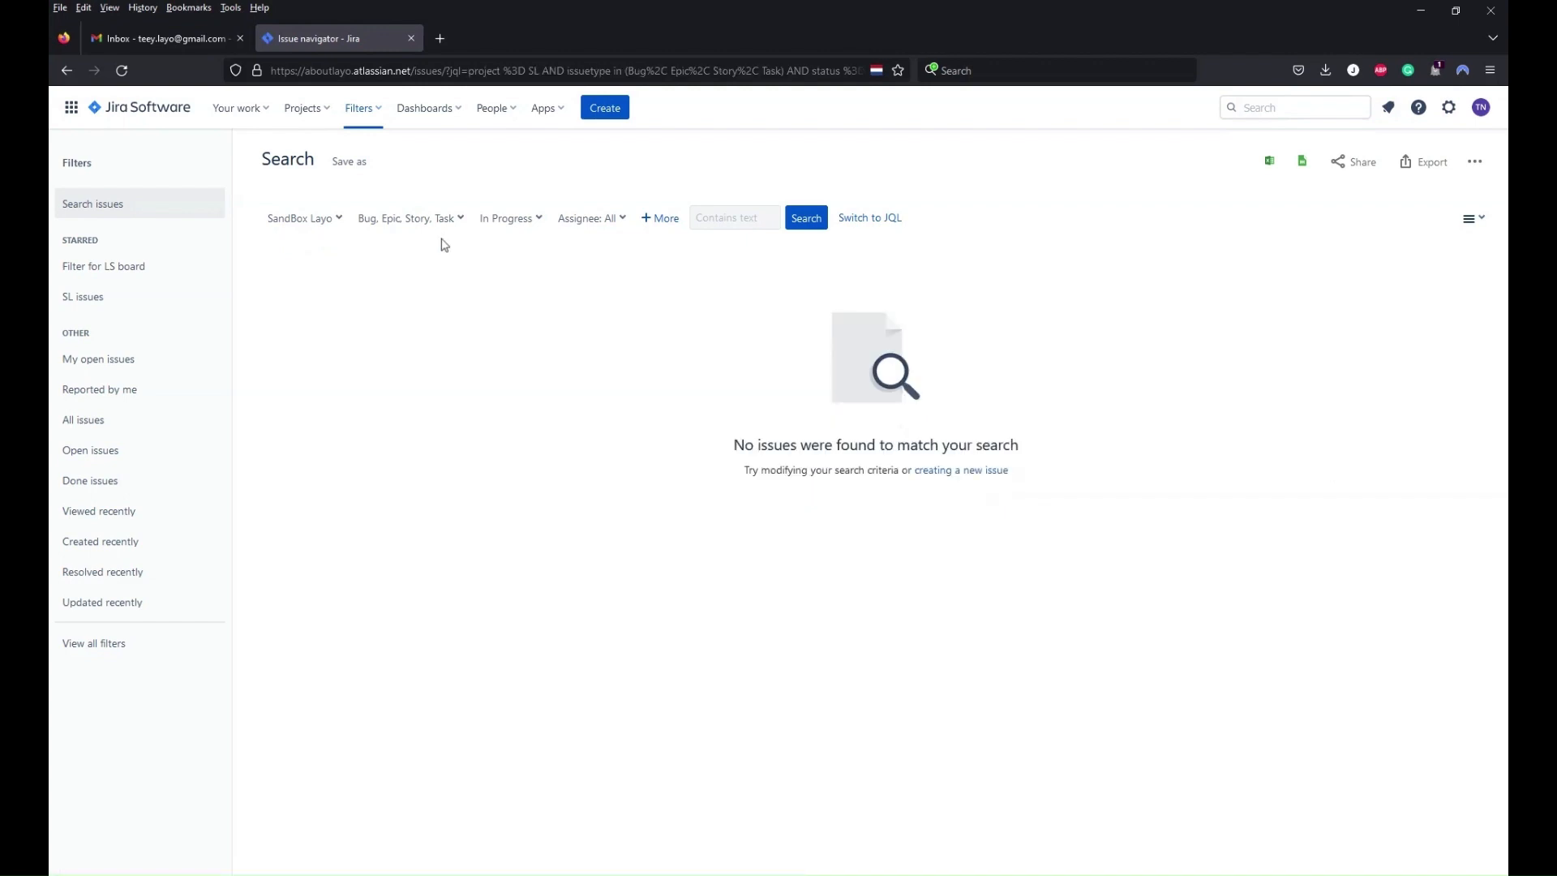
{"action": "left_click", "coordinate": [339, 221]}
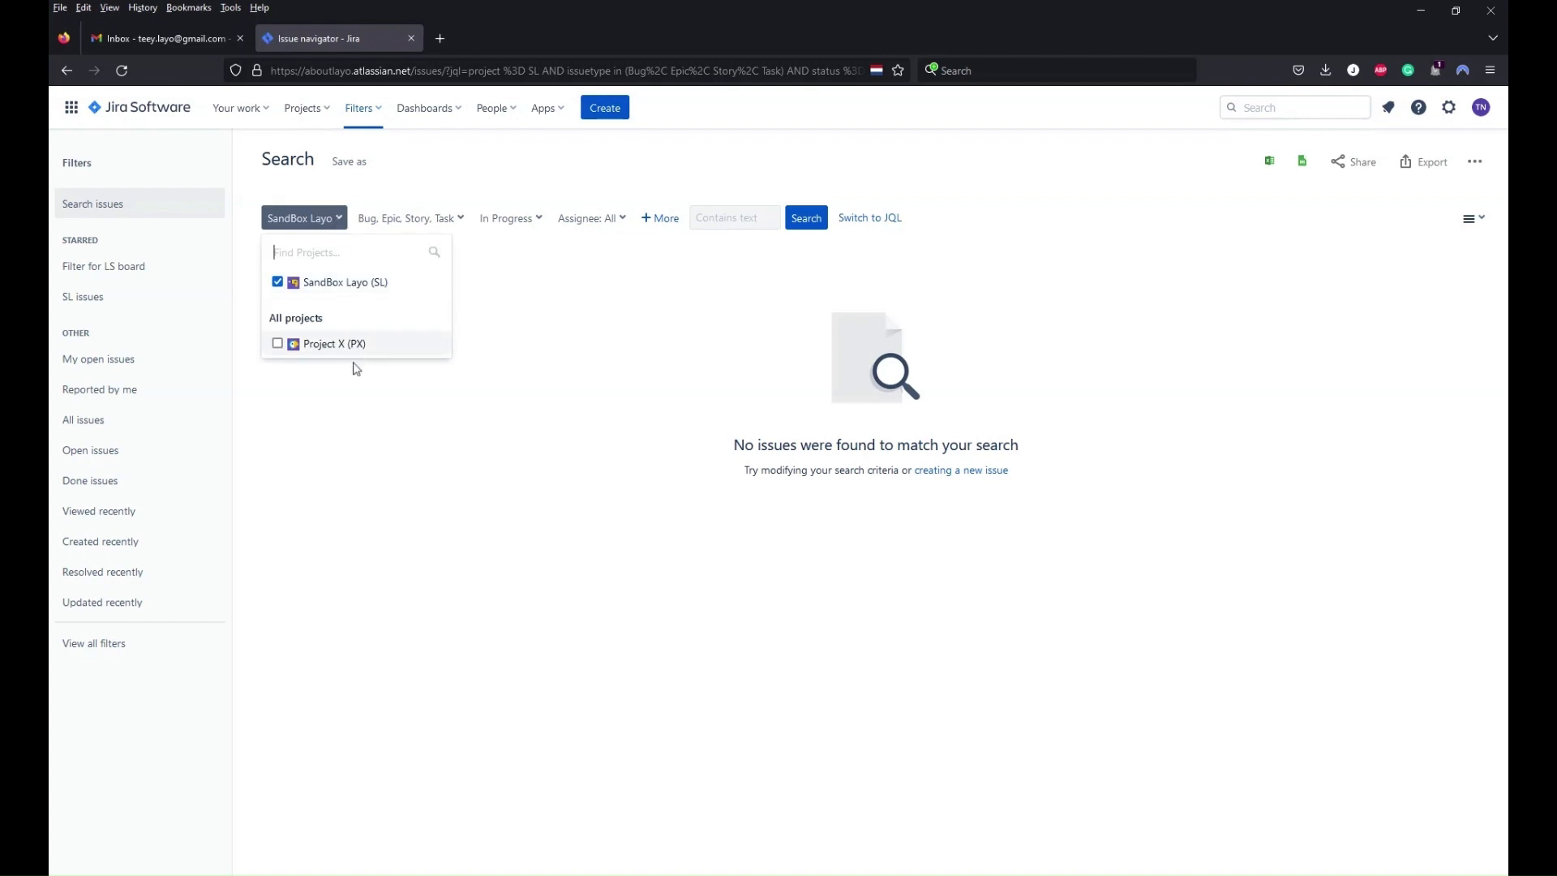
{"action": "left_click", "coordinate": [322, 289]}
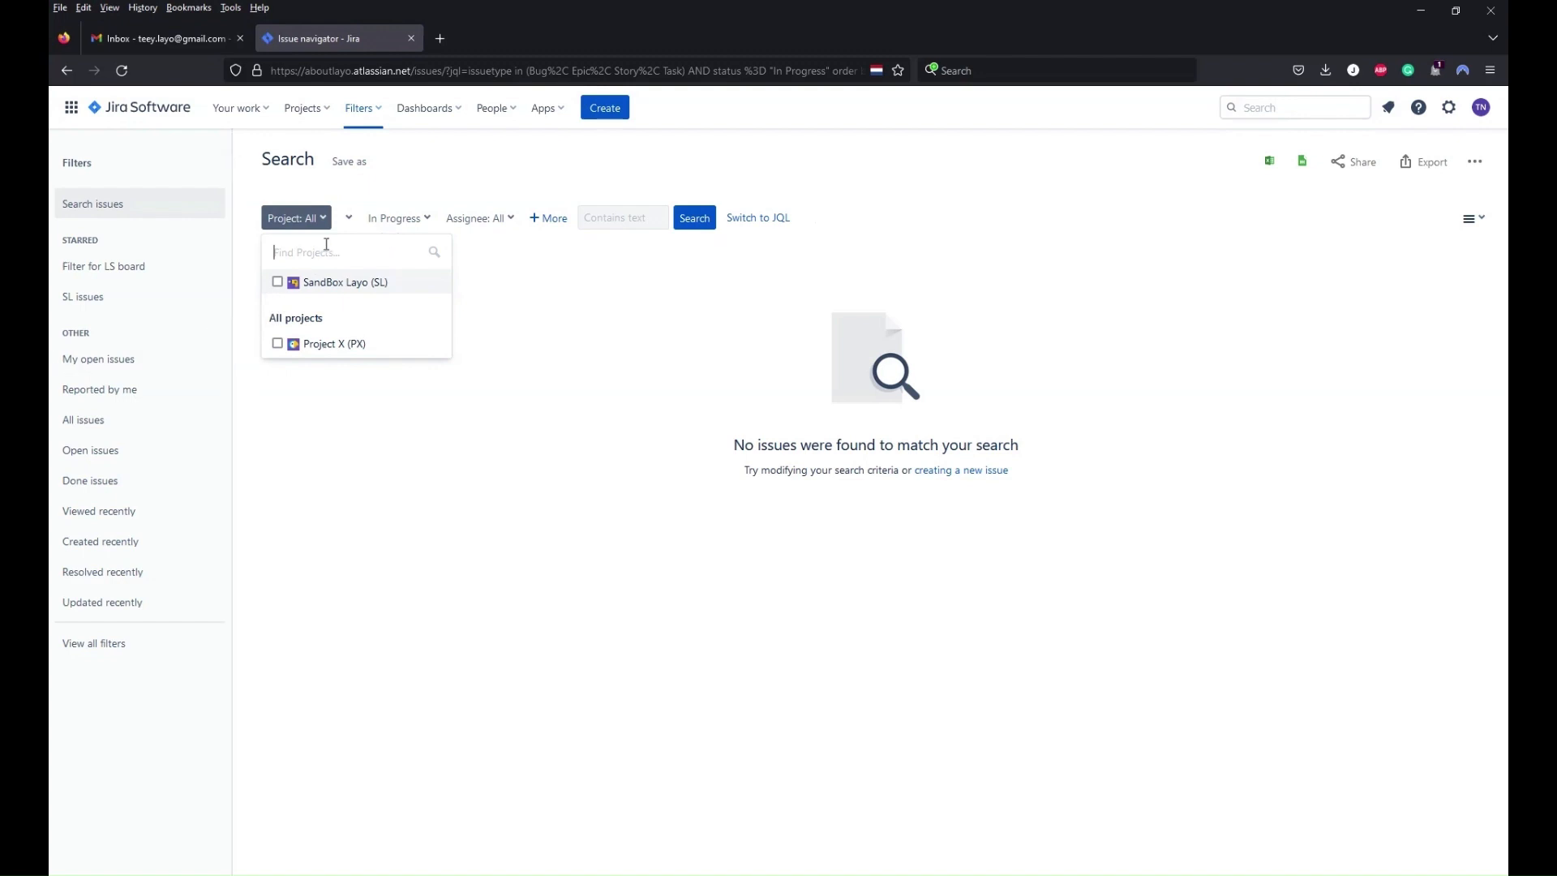
{"action": "left_click", "coordinate": [584, 422]}
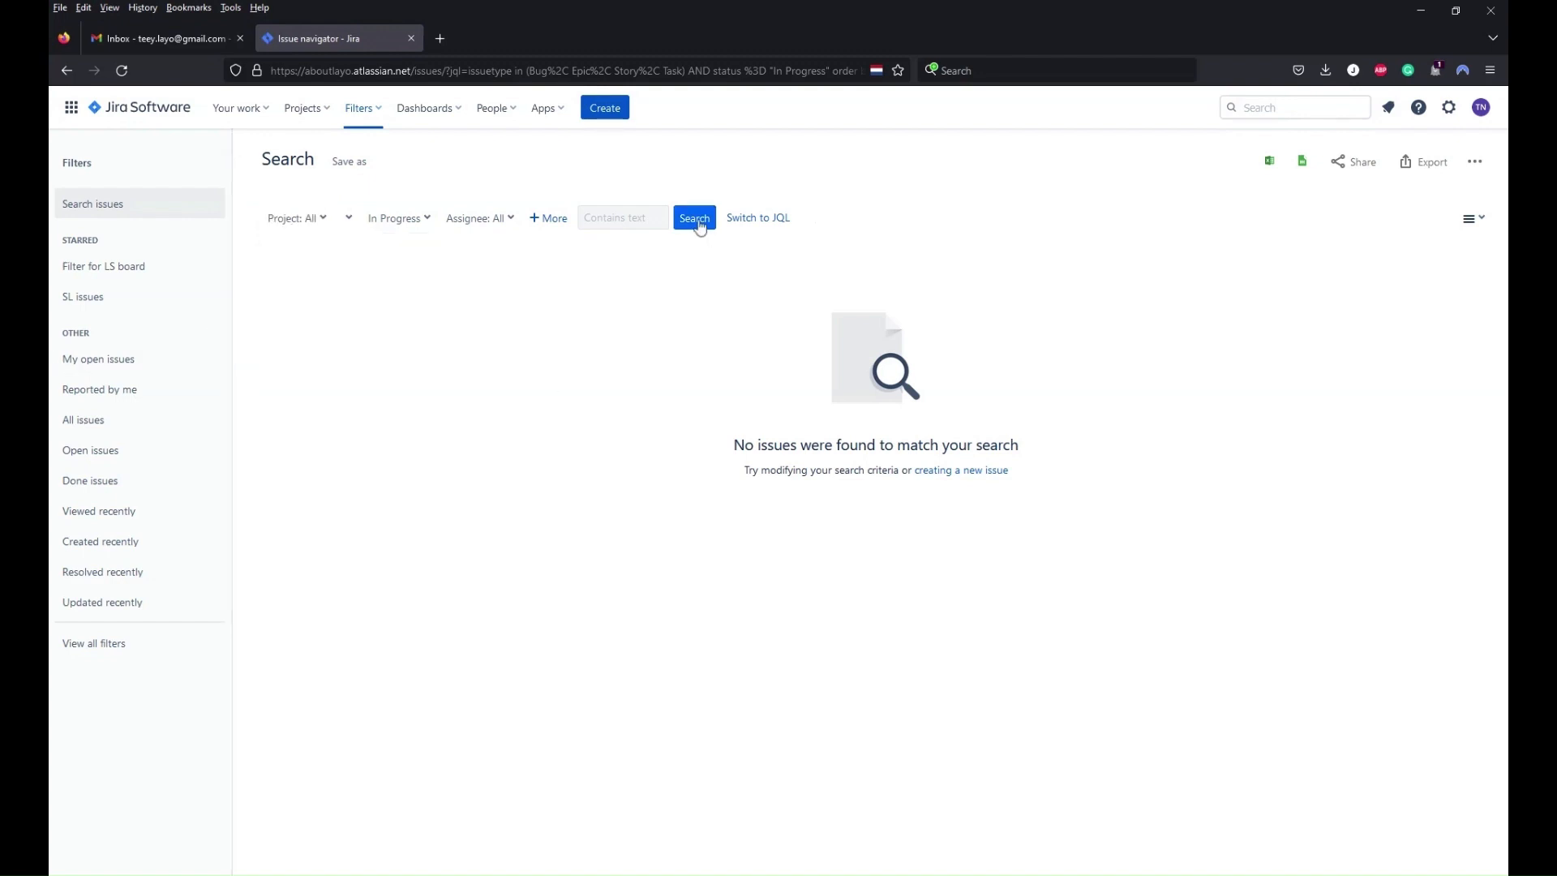
{"action": "left_click", "coordinate": [699, 222]}
{"action": "left_click", "coordinate": [701, 225]}
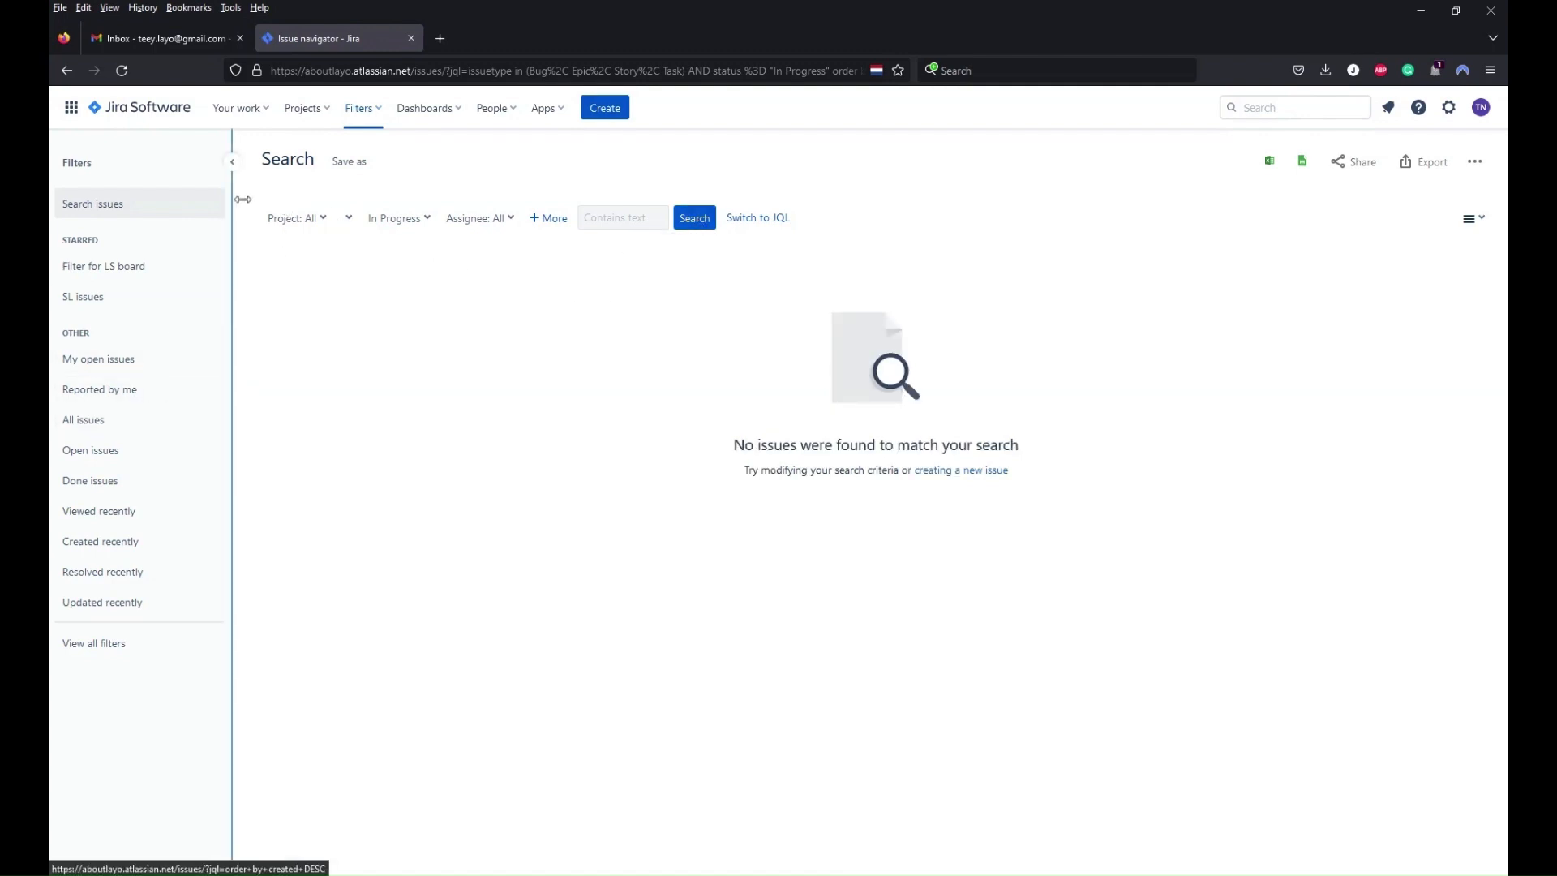
Open the issue list of Project X.
{"action": "left_click", "coordinate": [328, 114]}
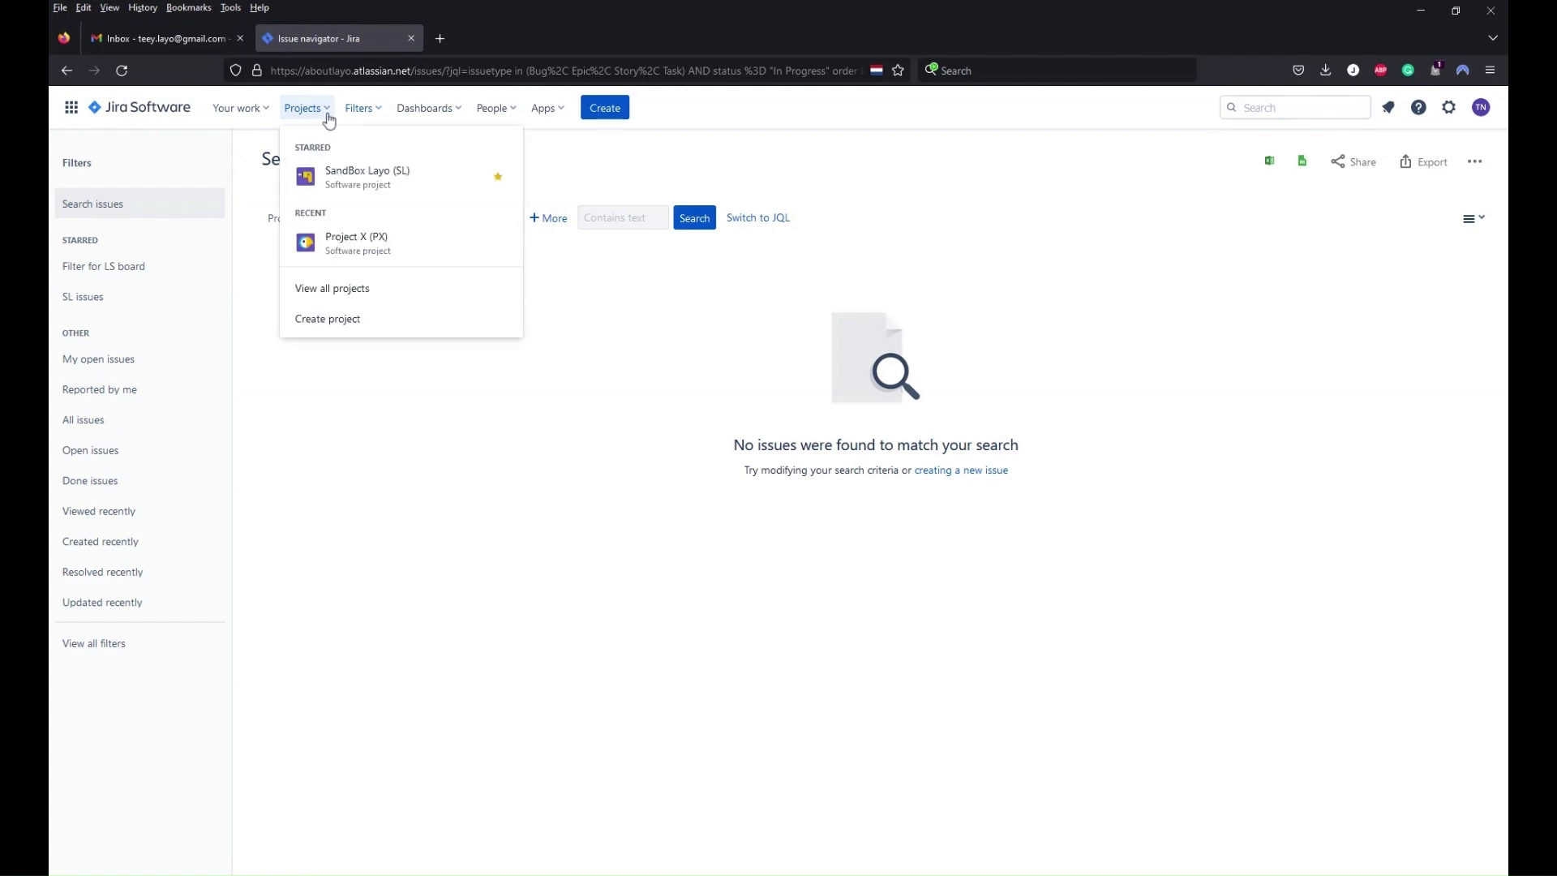
{"action": "left_click", "coordinate": [356, 256]}
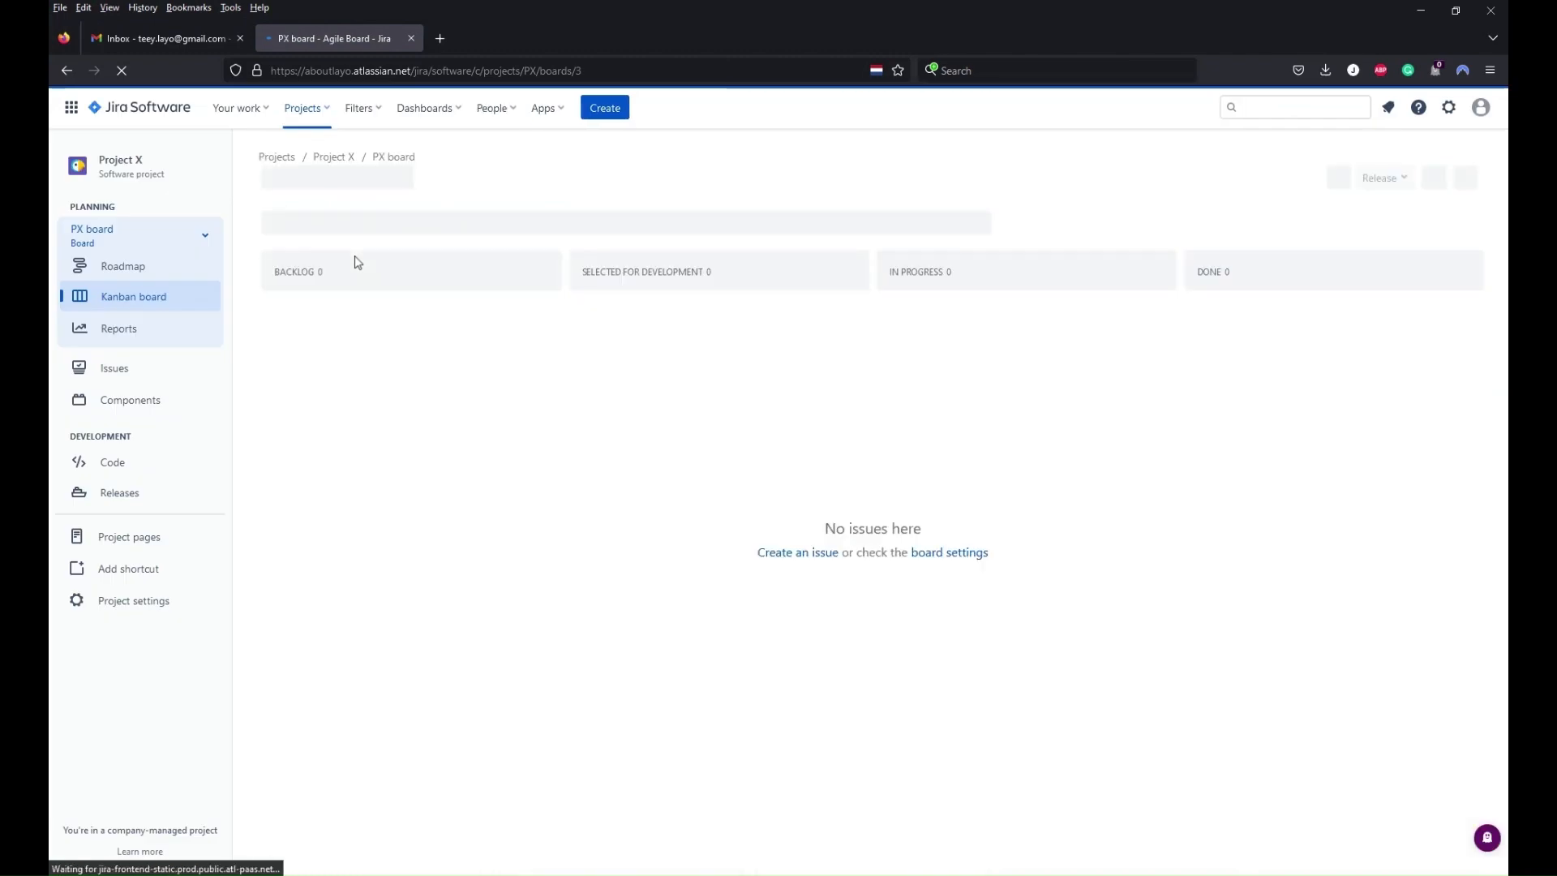
{"action": "left_click", "coordinate": [114, 370]}
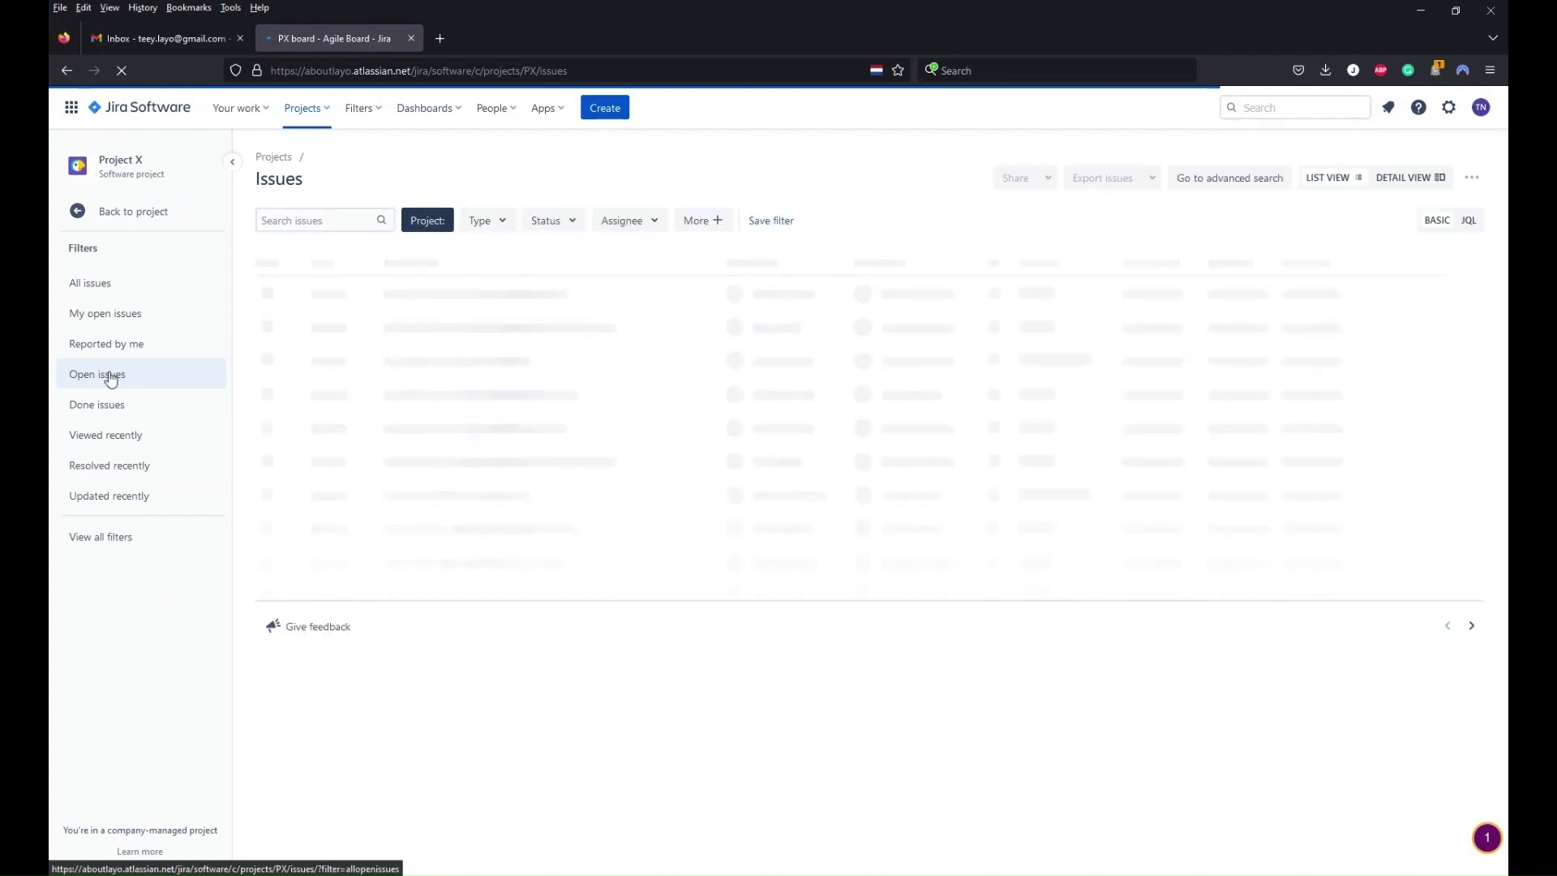
Go to the SandBox Layo project and open its issue list.
{"action": "left_click", "coordinate": [325, 113]}
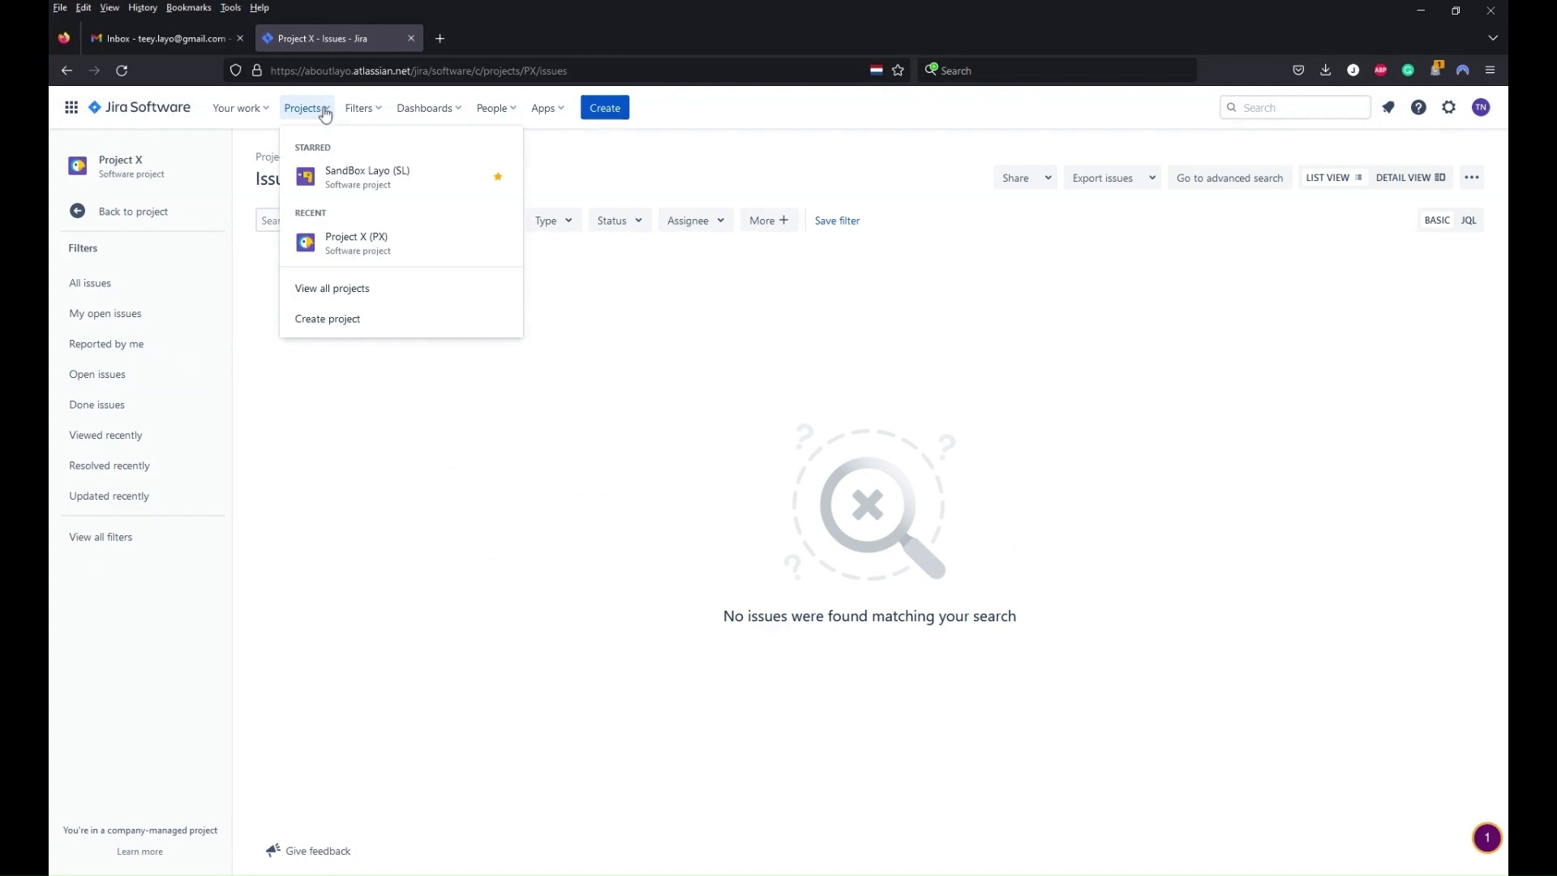
{"action": "left_click", "coordinate": [334, 184]}
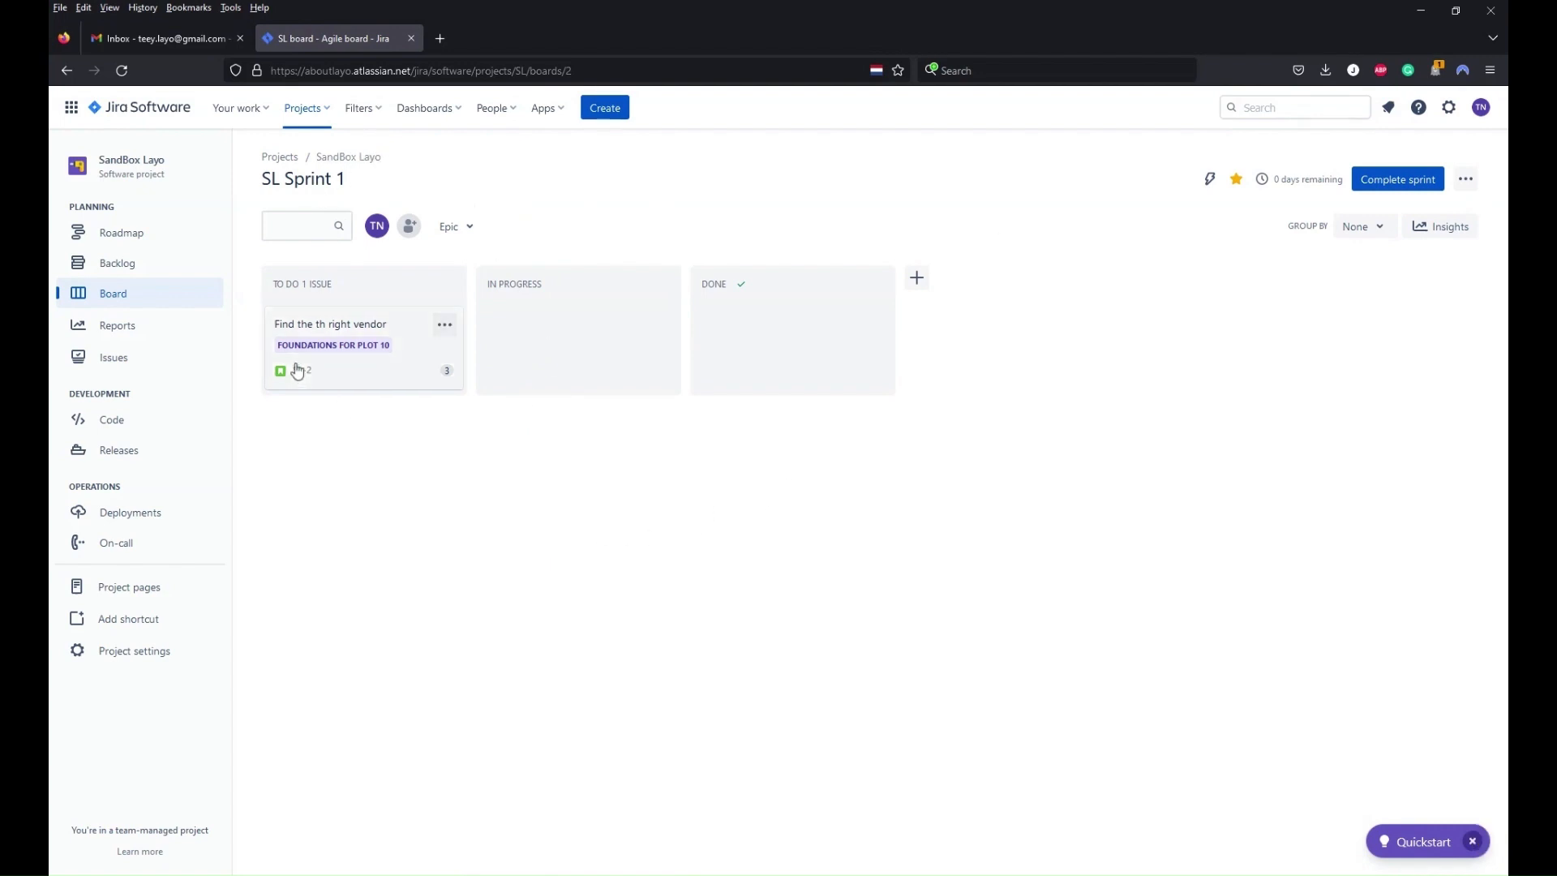
{"action": "left_click", "coordinate": [110, 360]}
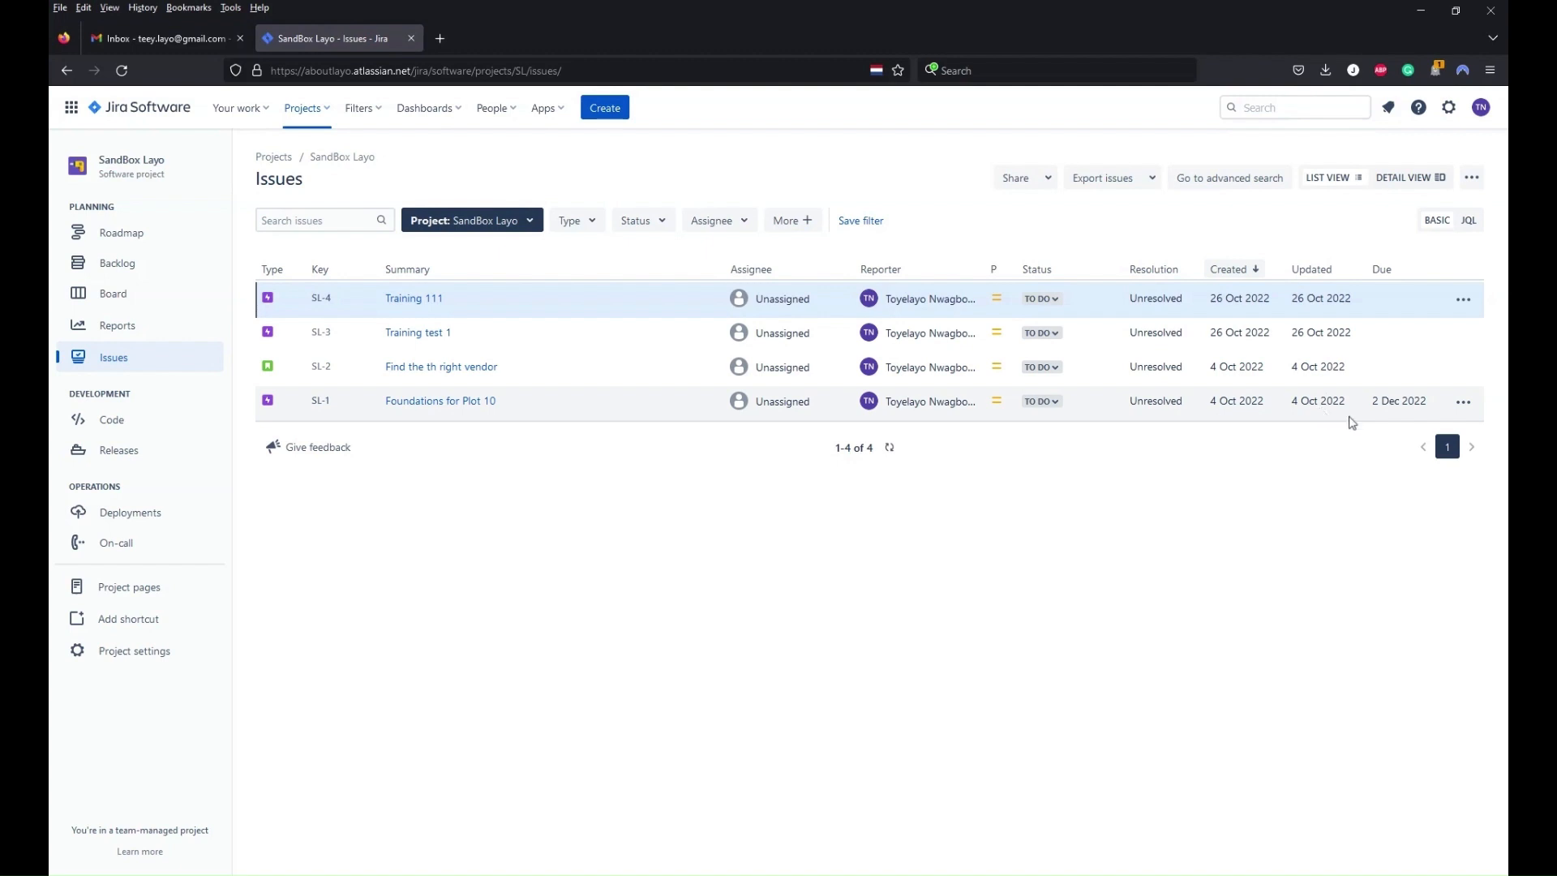
View the issue search as a JQL query and return to the basic search mode.
{"action": "left_click", "coordinate": [1470, 222]}
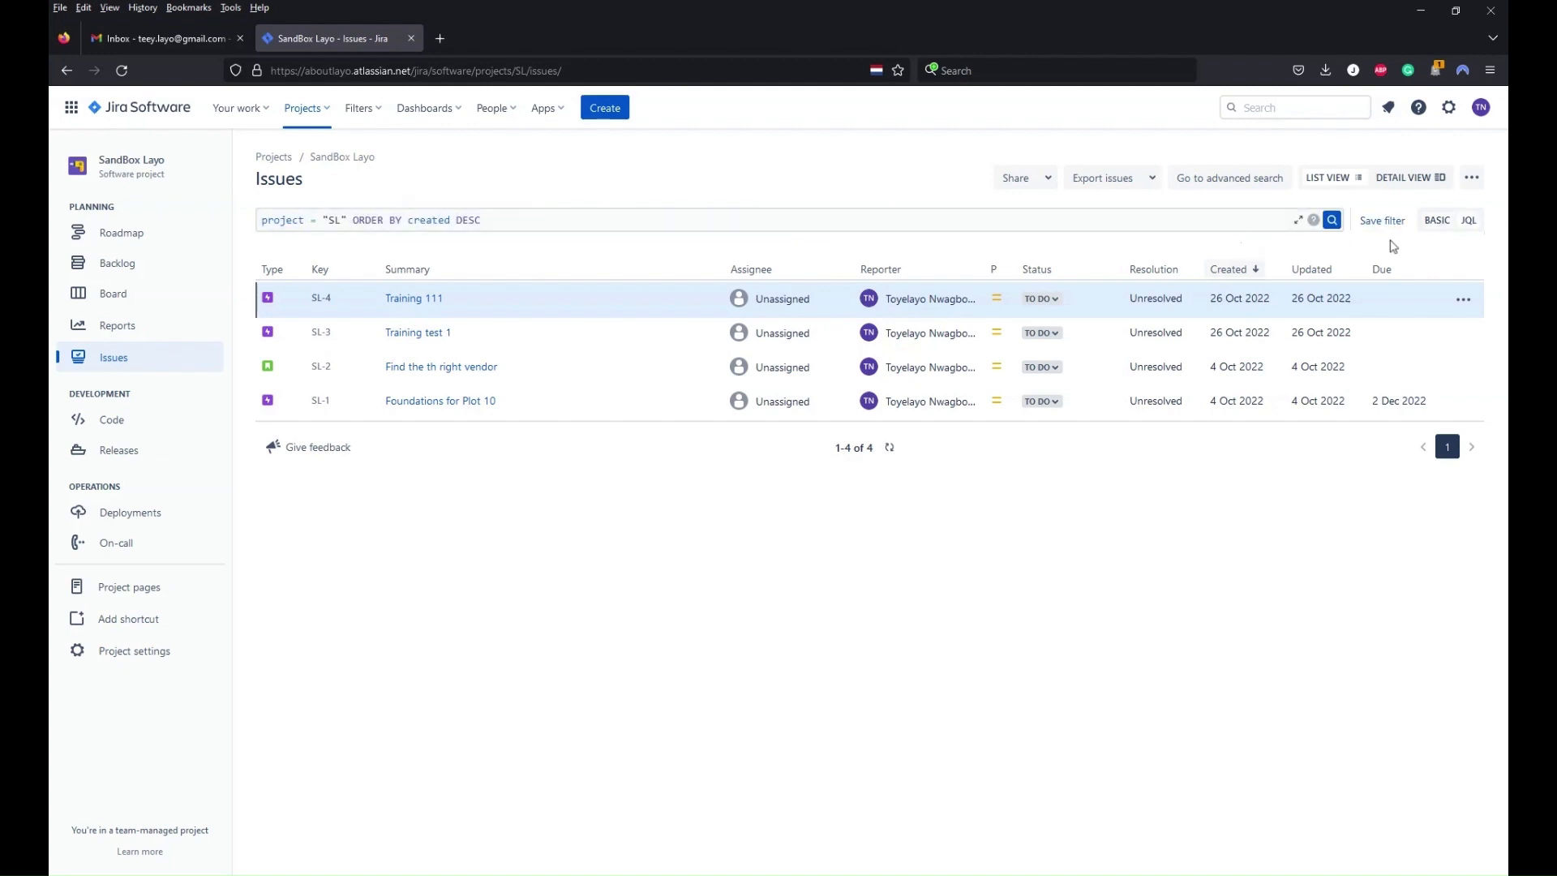
{"action": "left_click", "coordinate": [1444, 223]}
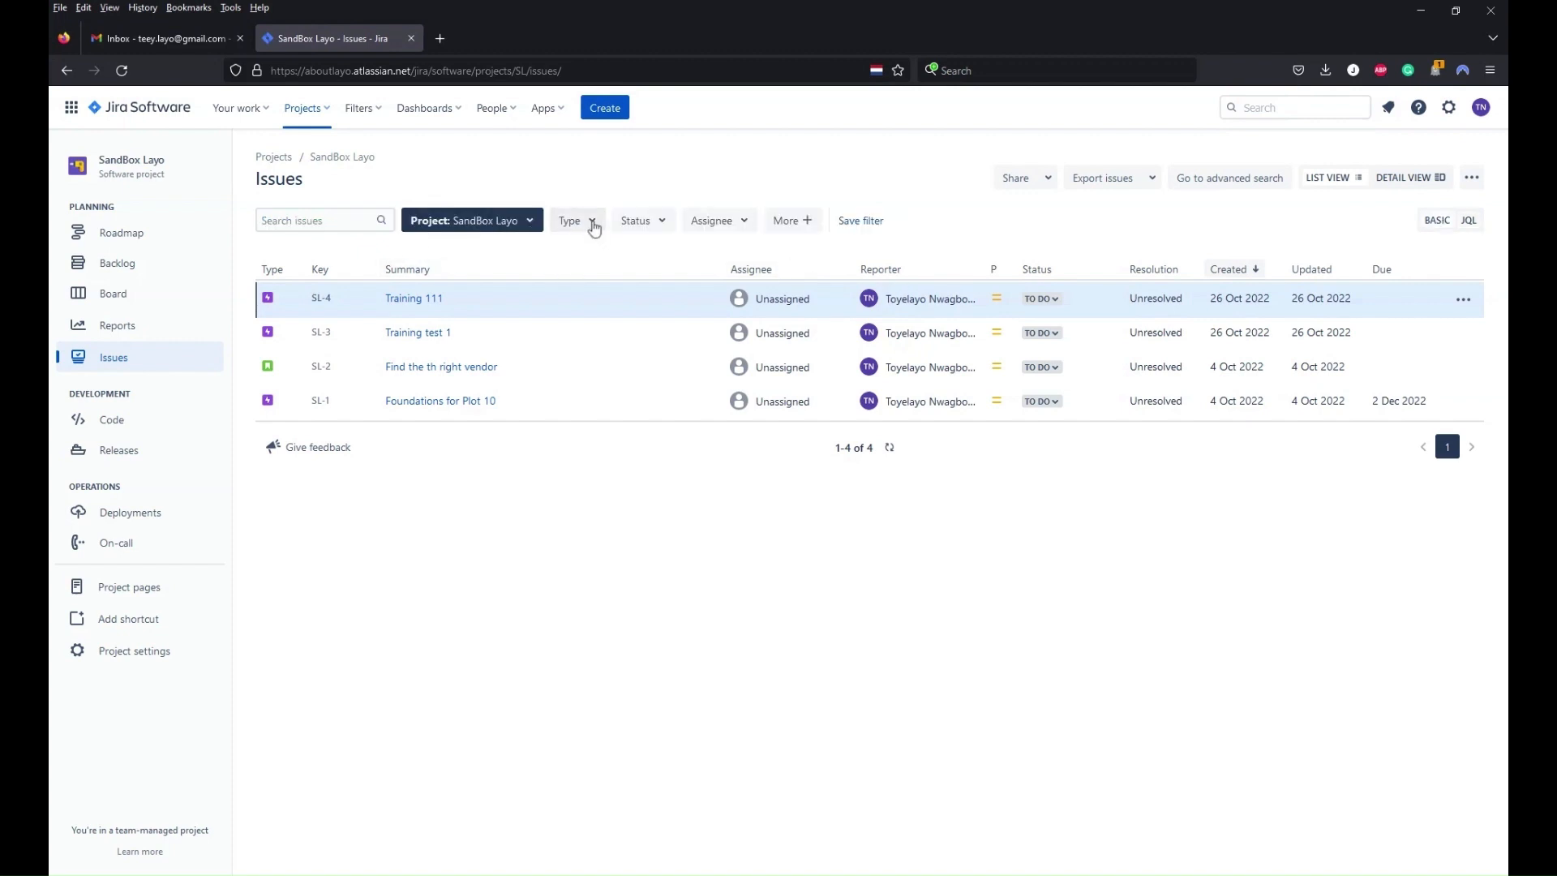
Filter the SandBox Layo issue list by the Epic issue type.
{"action": "left_click", "coordinate": [590, 224]}
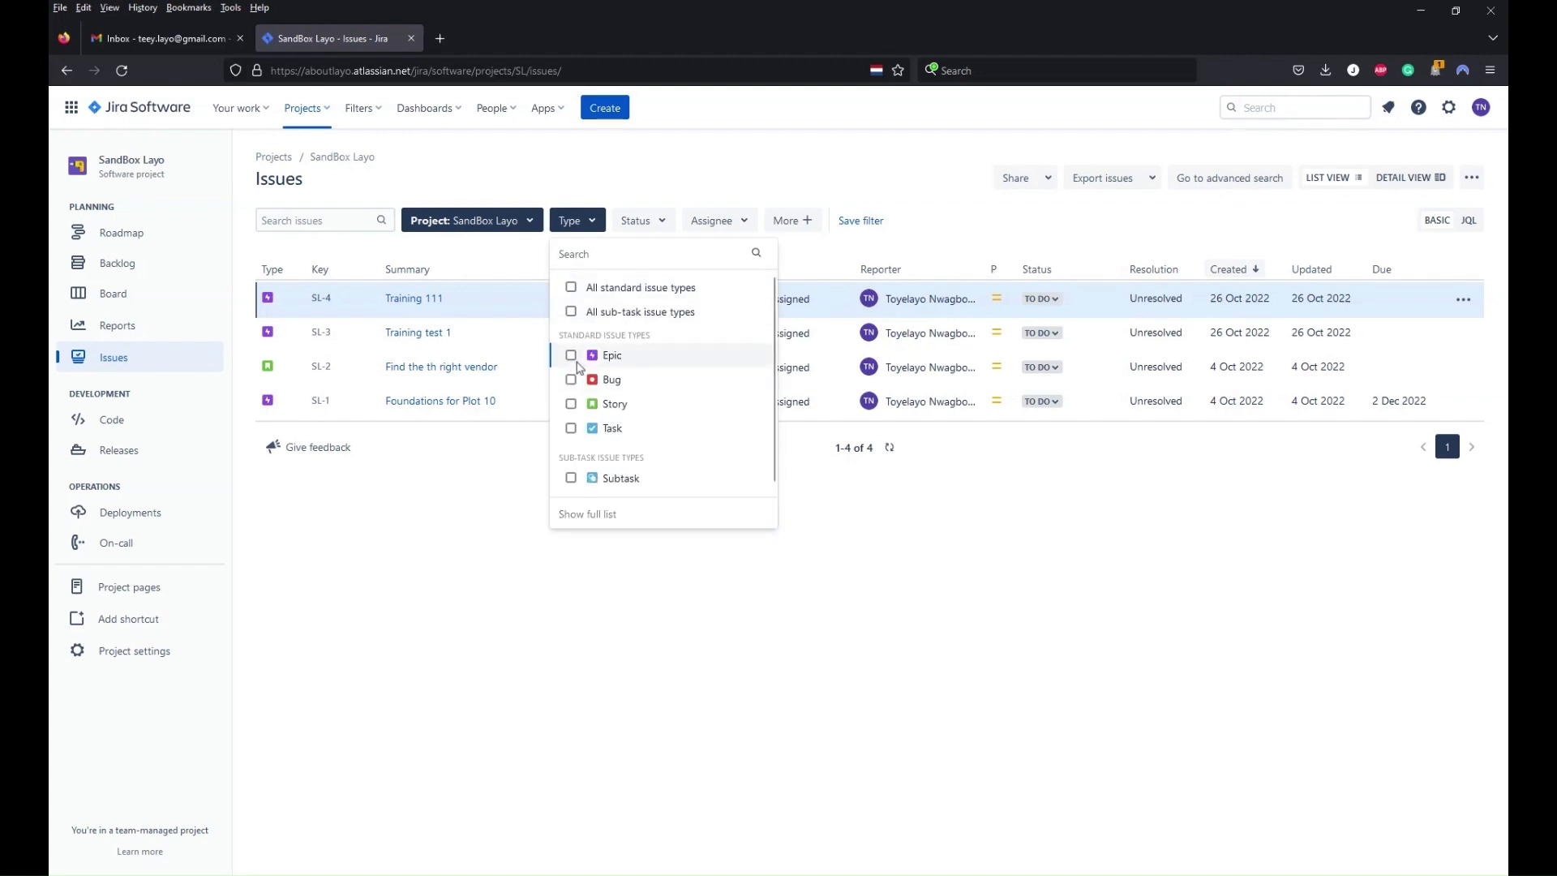
{"action": "left_click", "coordinate": [573, 359]}
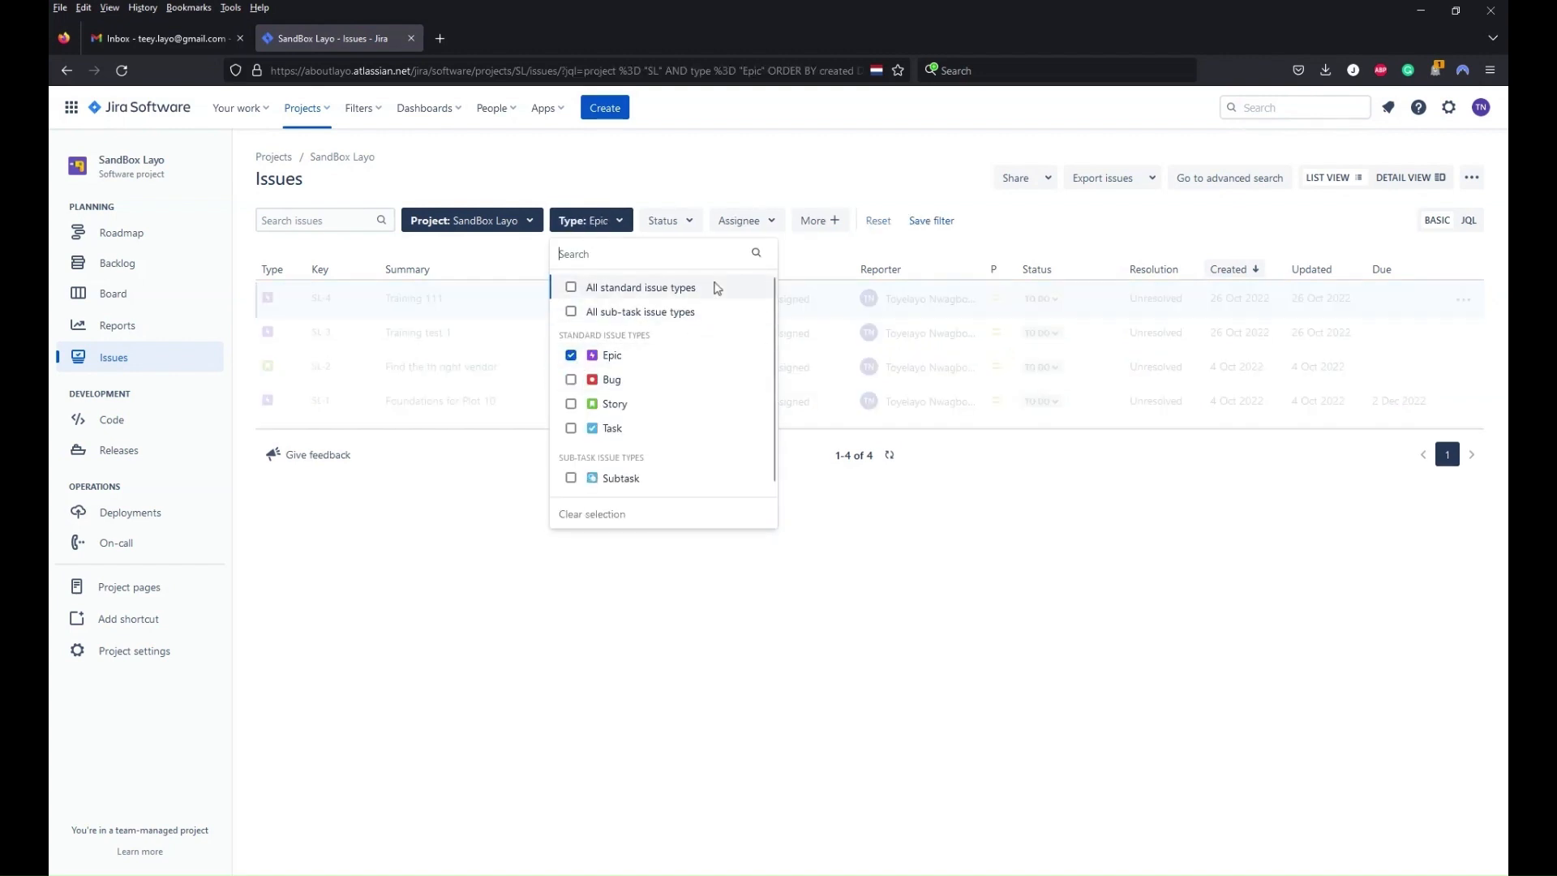
{"action": "left_click", "coordinate": [927, 597]}
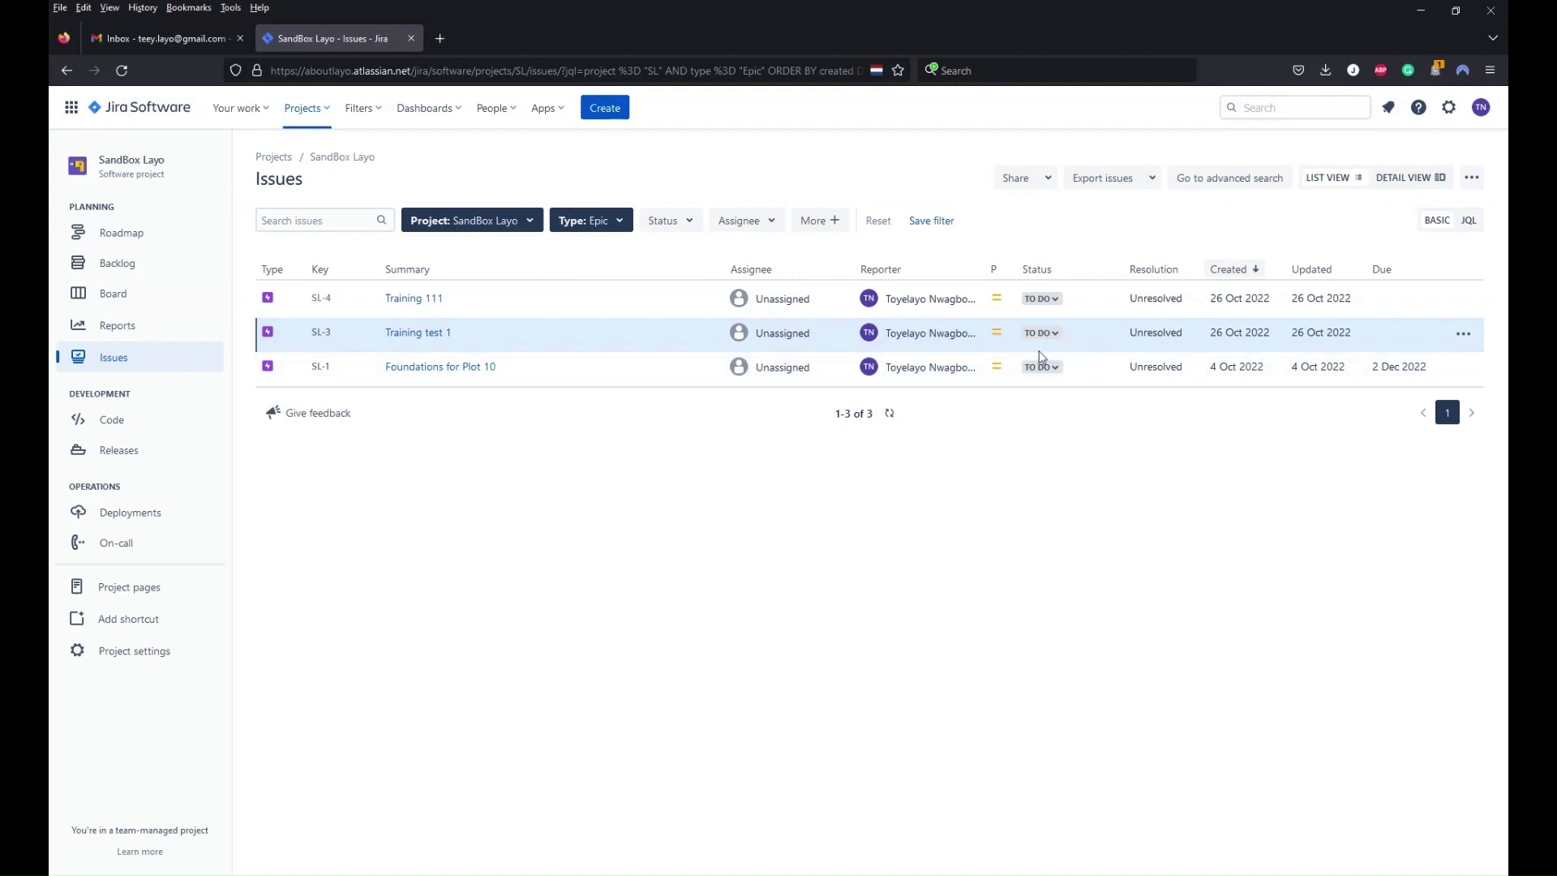
Start saving the epic search as a filter named All Epic and add My organization as its viewers.
{"action": "left_click", "coordinate": [930, 222]}
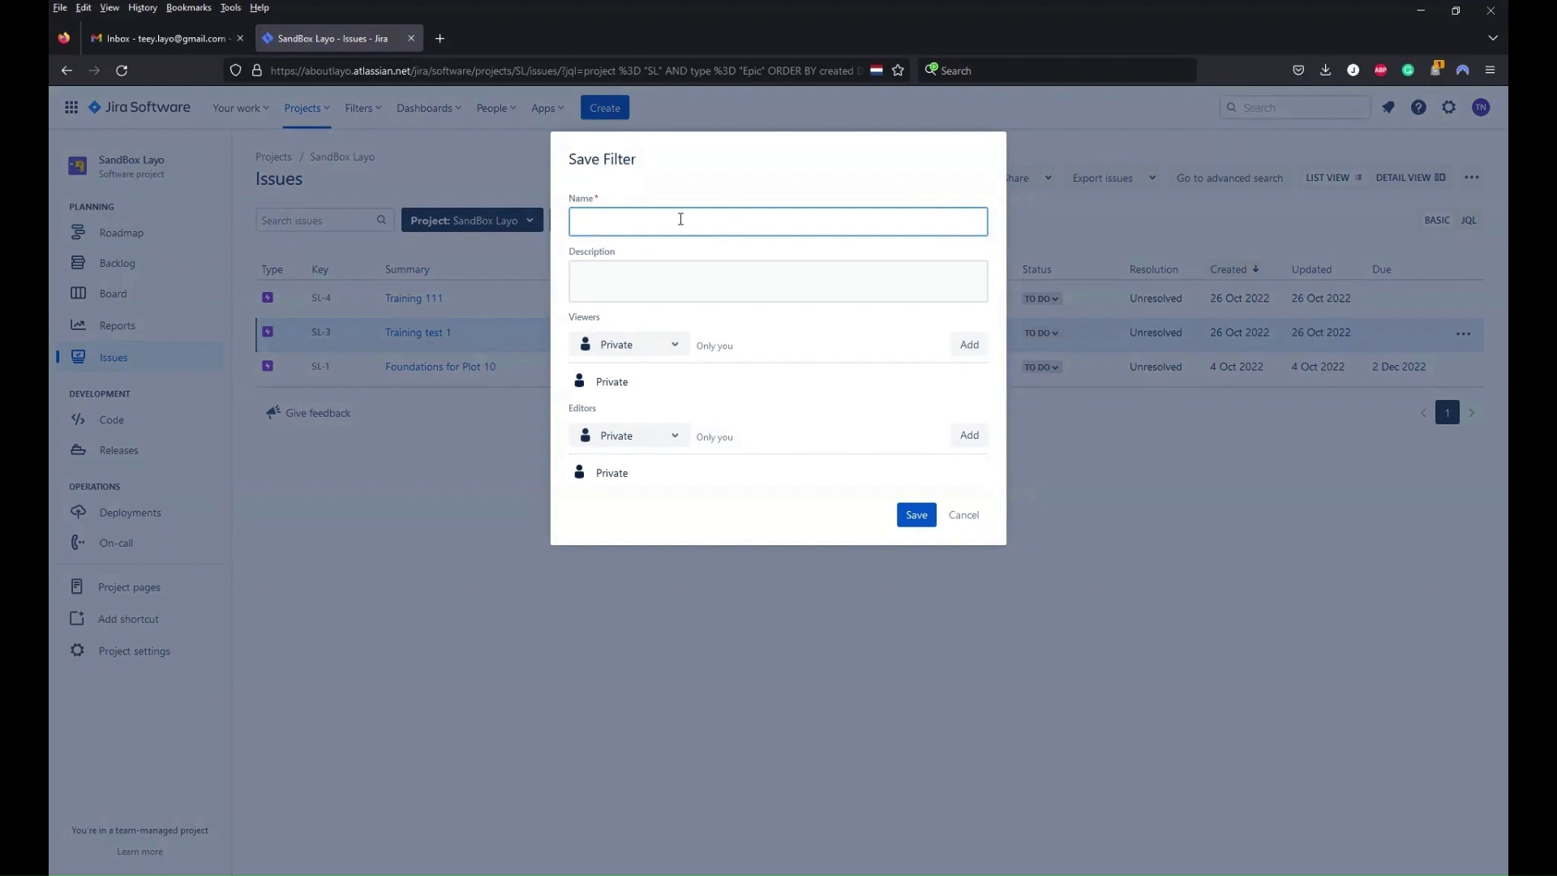
{"action": "type", "text": "All Epic"}
{"action": "left_click", "coordinate": [674, 347]}
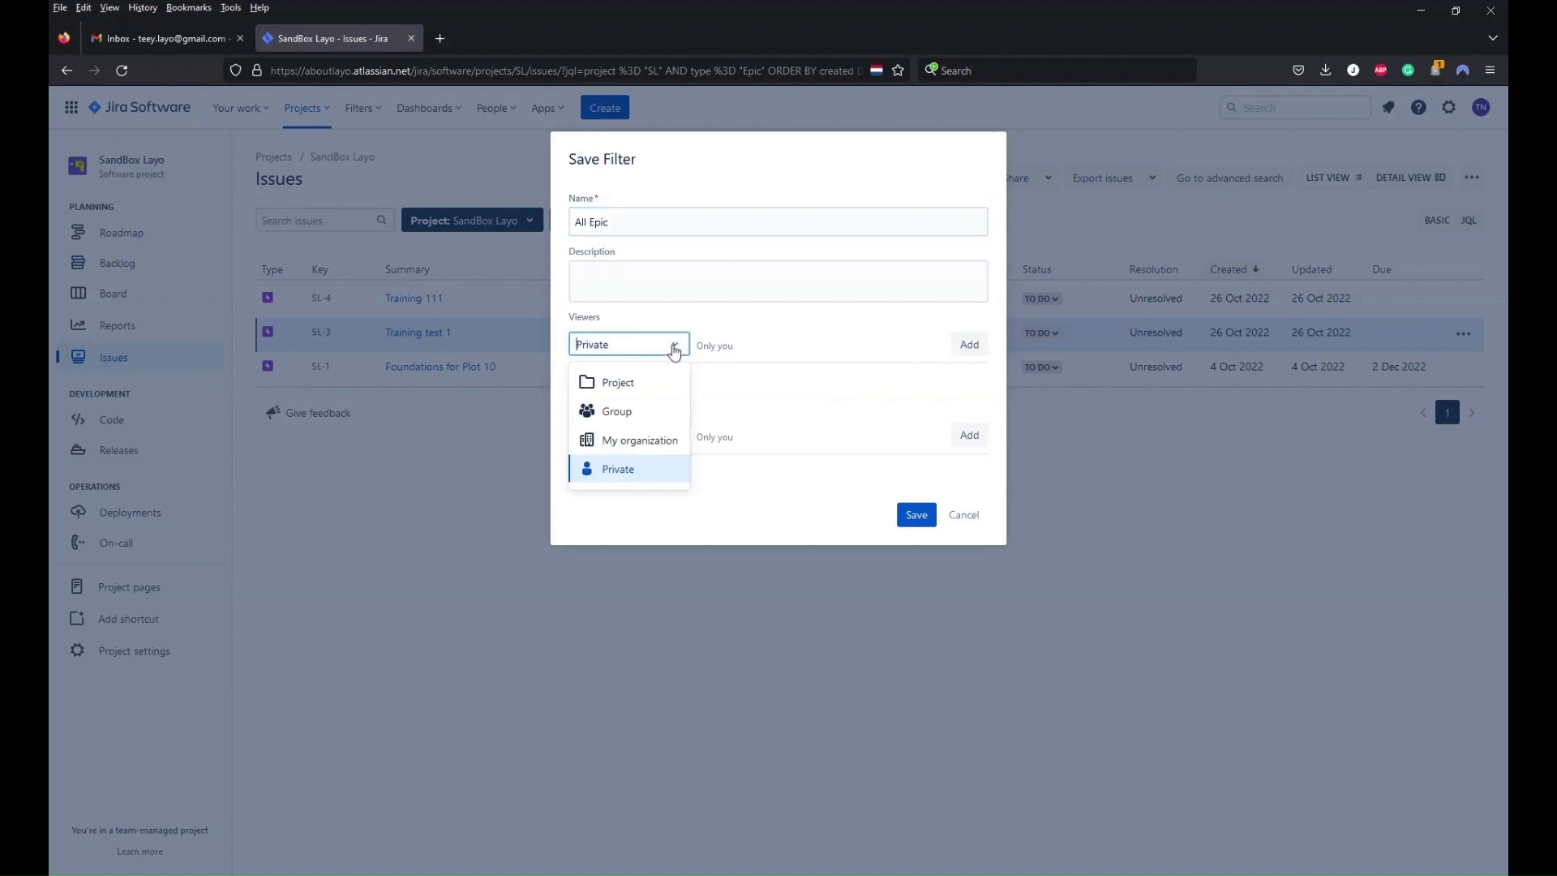
{"action": "left_click", "coordinate": [647, 441]}
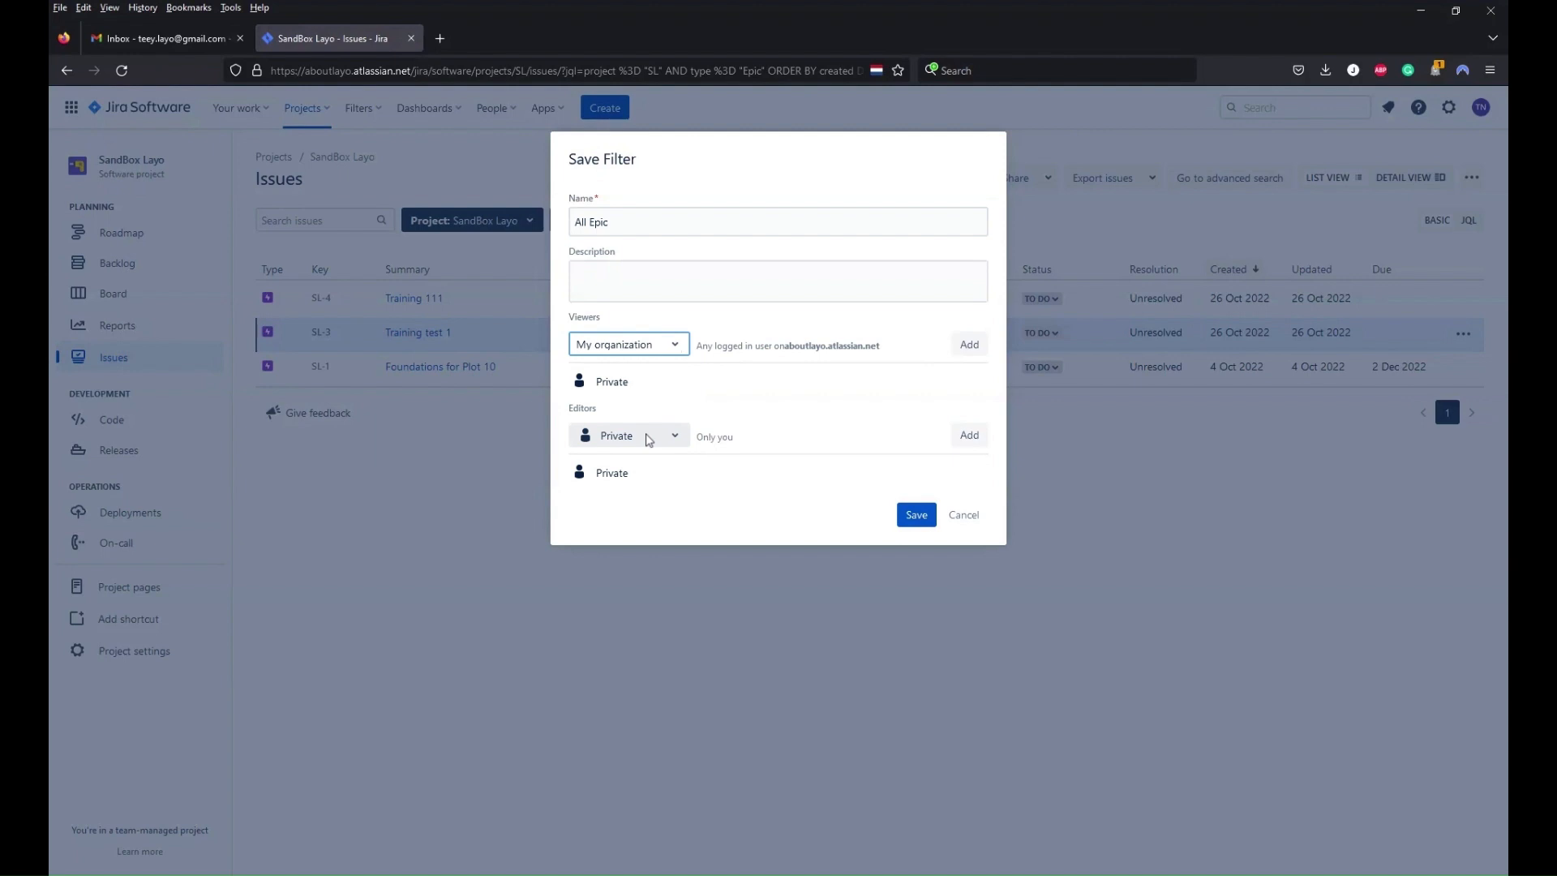
{"action": "left_click", "coordinate": [675, 347]}
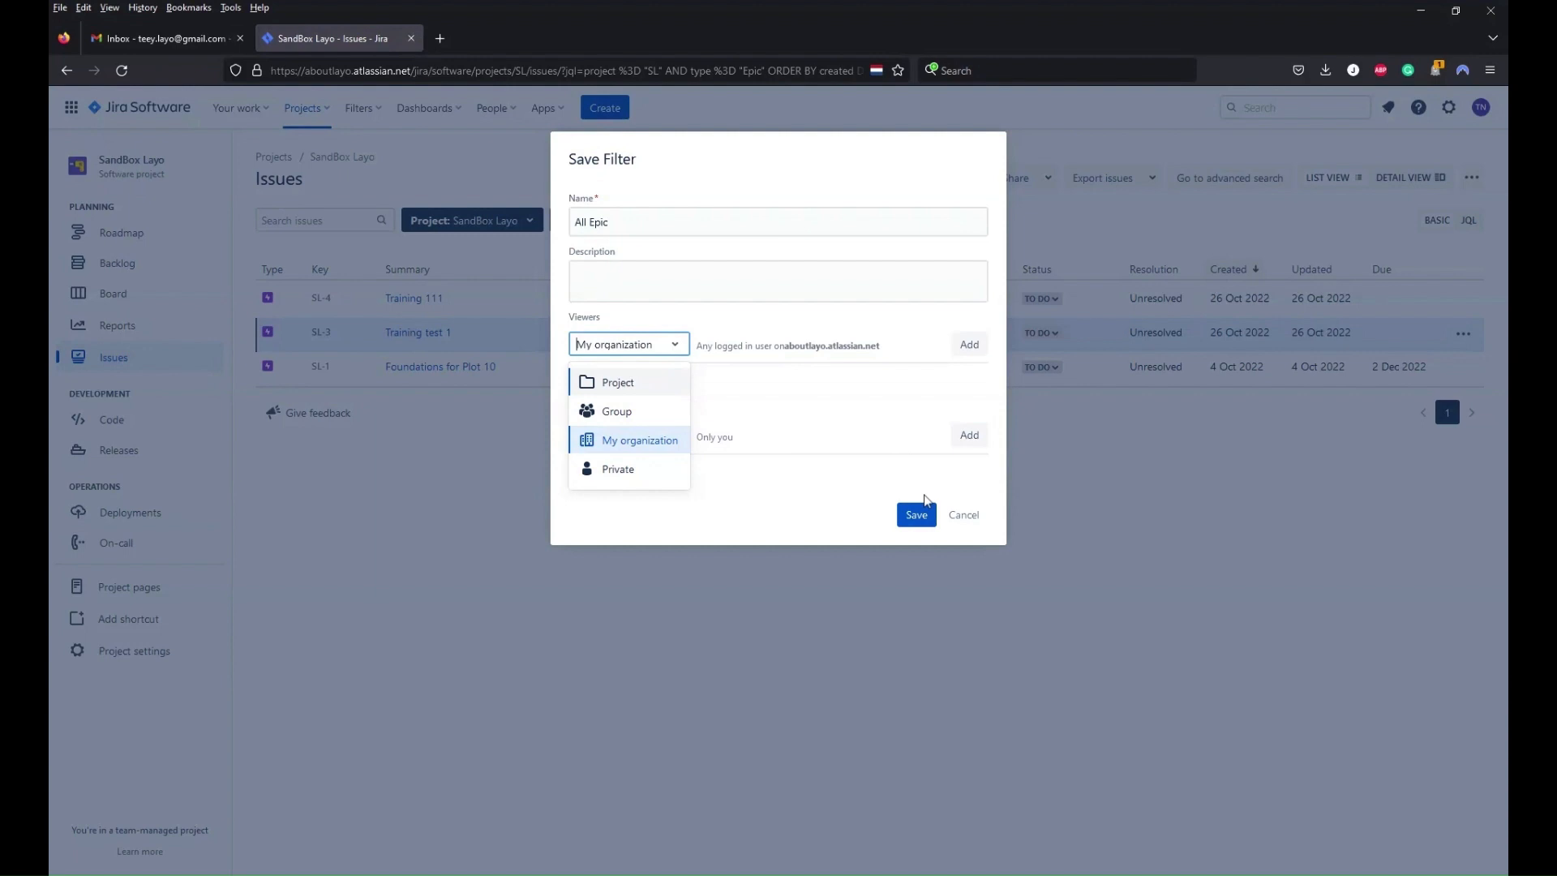
{"action": "left_click", "coordinate": [649, 447]}
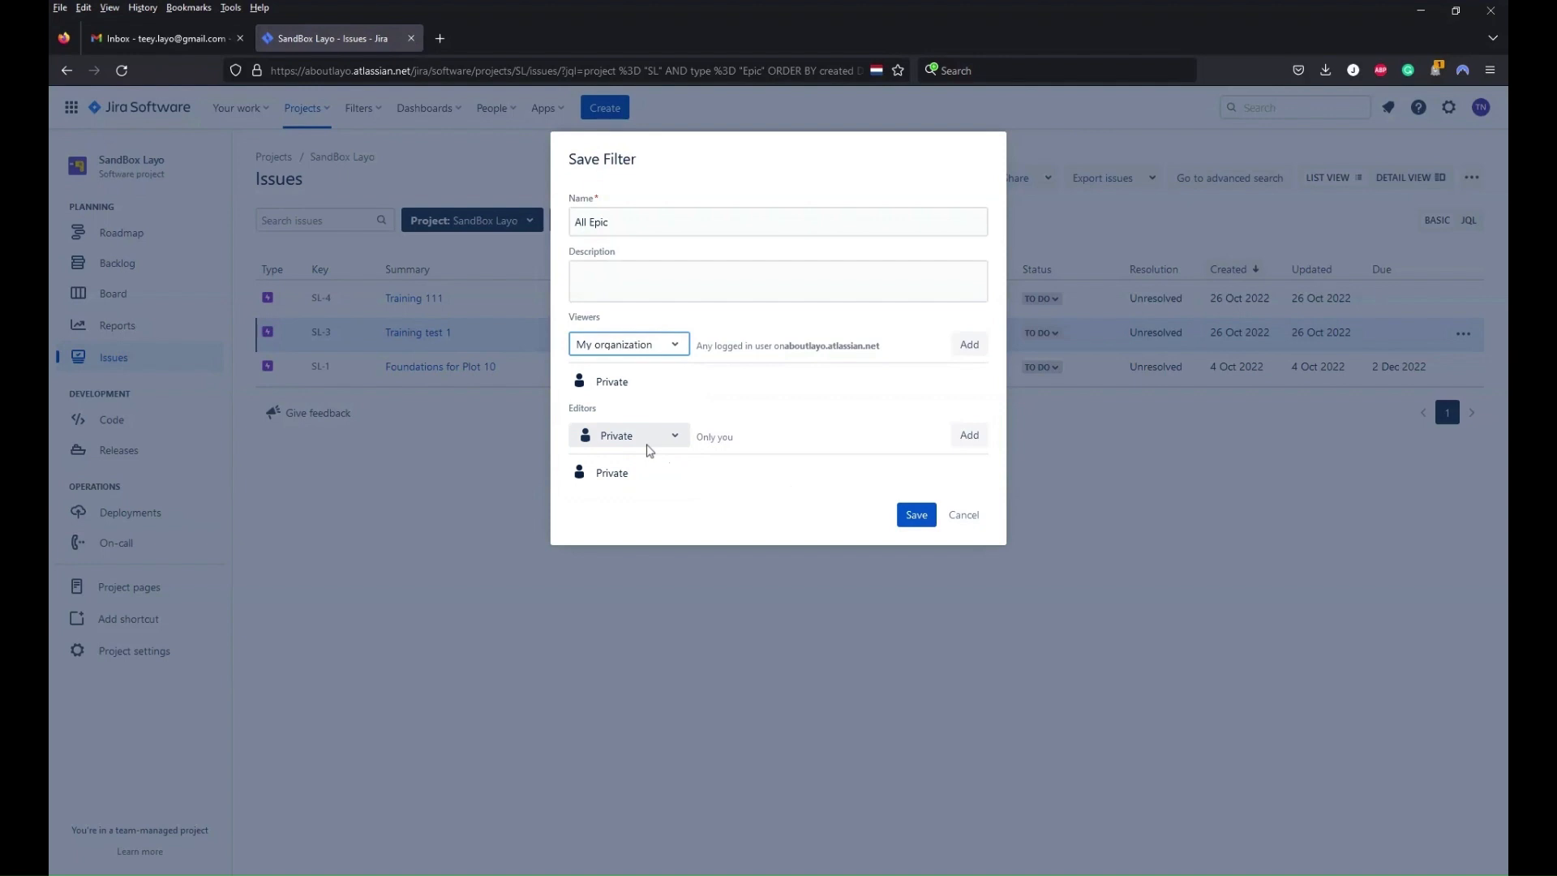
{"action": "left_click", "coordinate": [973, 345]}
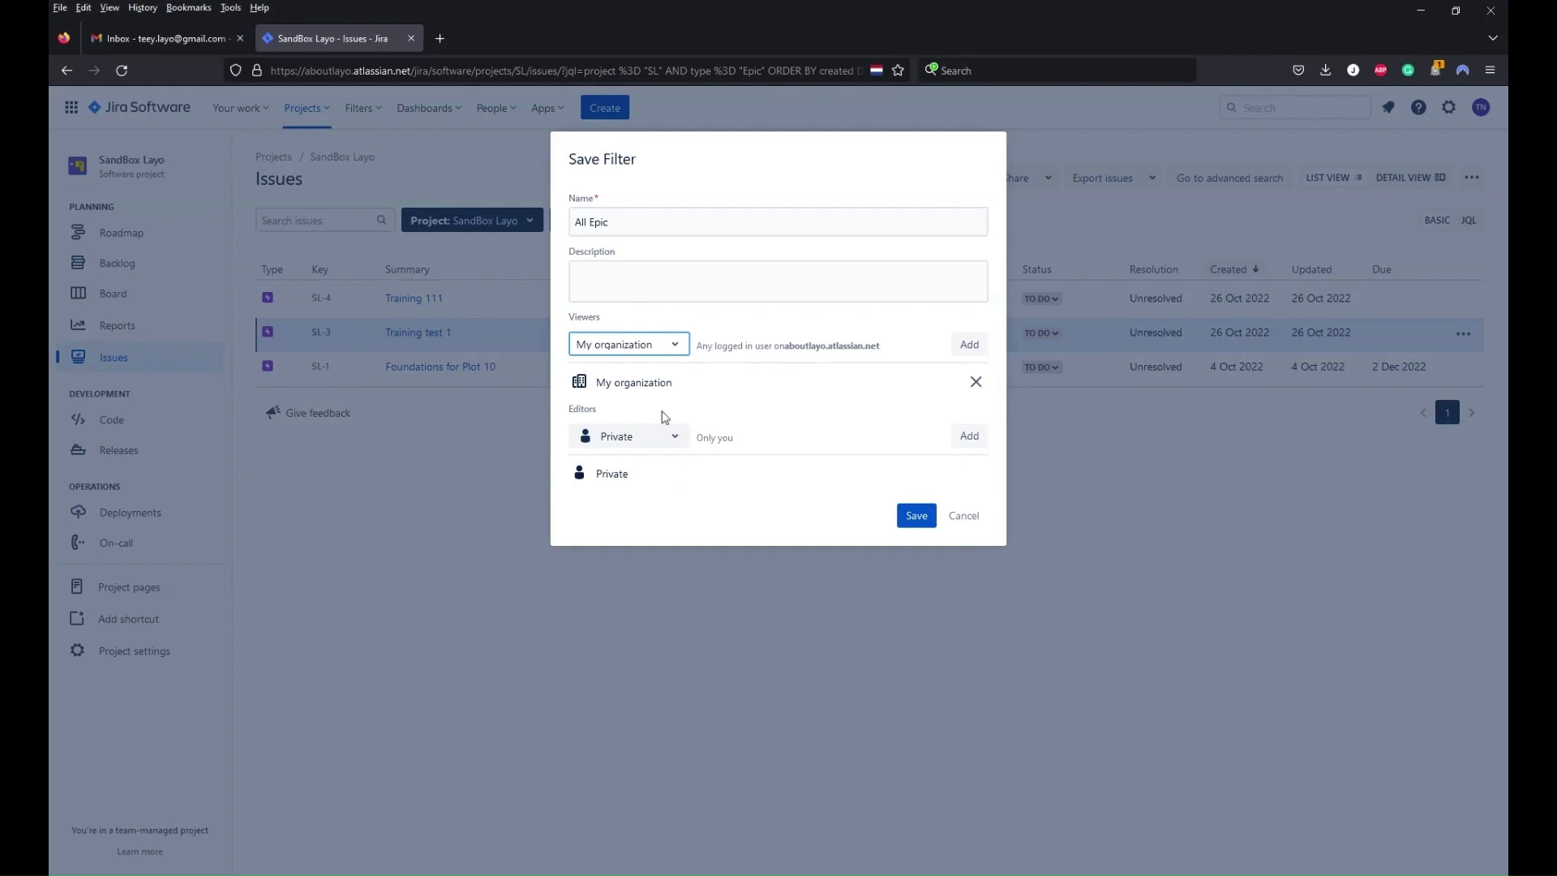
Find the issues' reporter by name as a User and add that person to the filter's editors.
{"action": "left_click", "coordinate": [676, 444]}
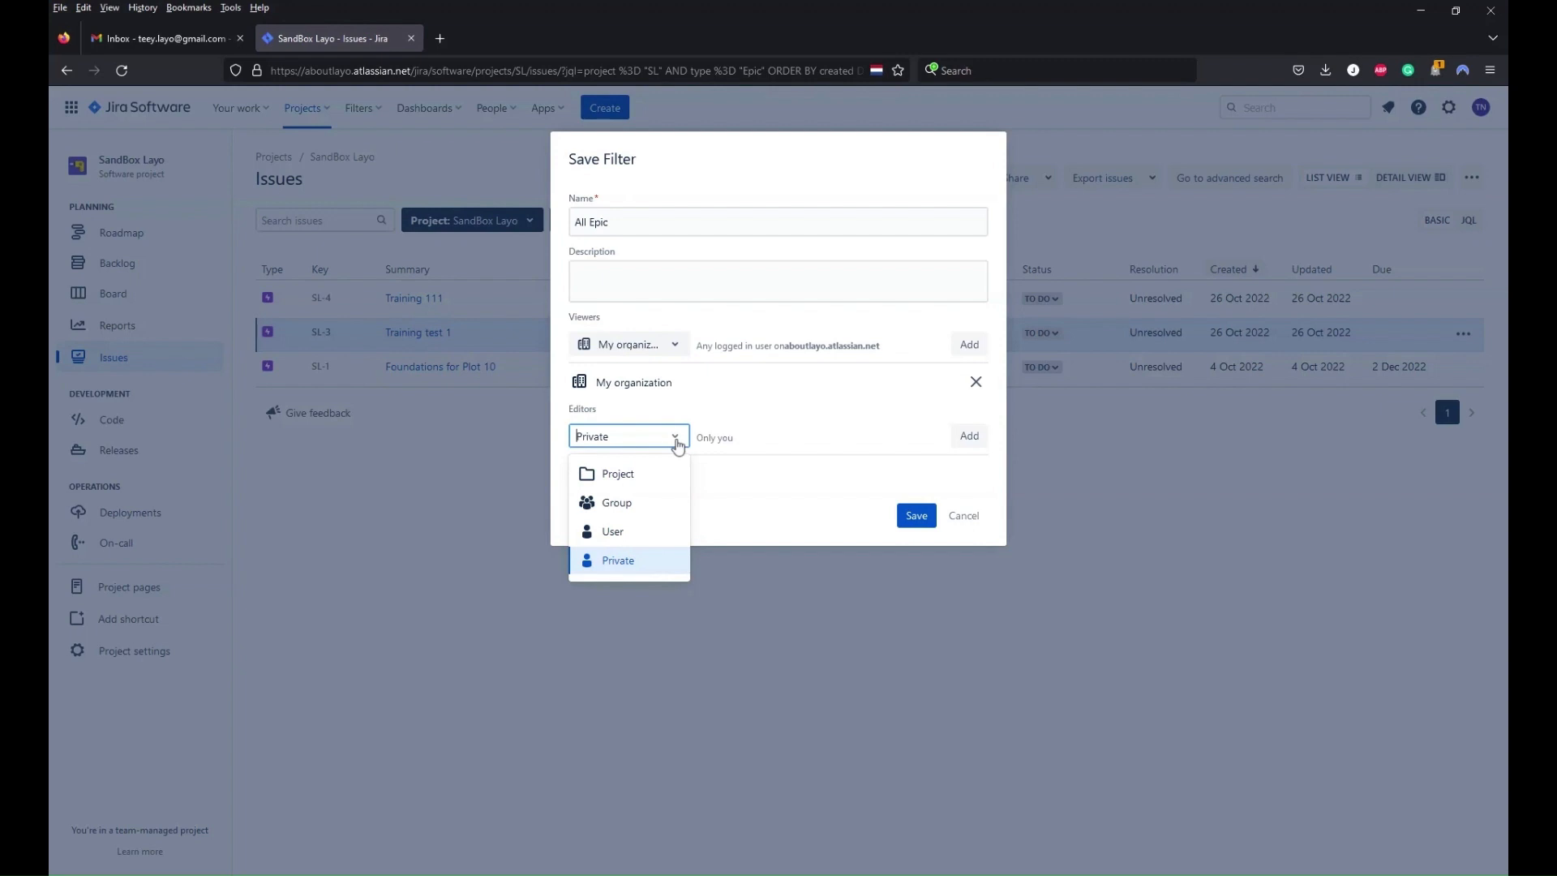
{"action": "left_click", "coordinate": [613, 532]}
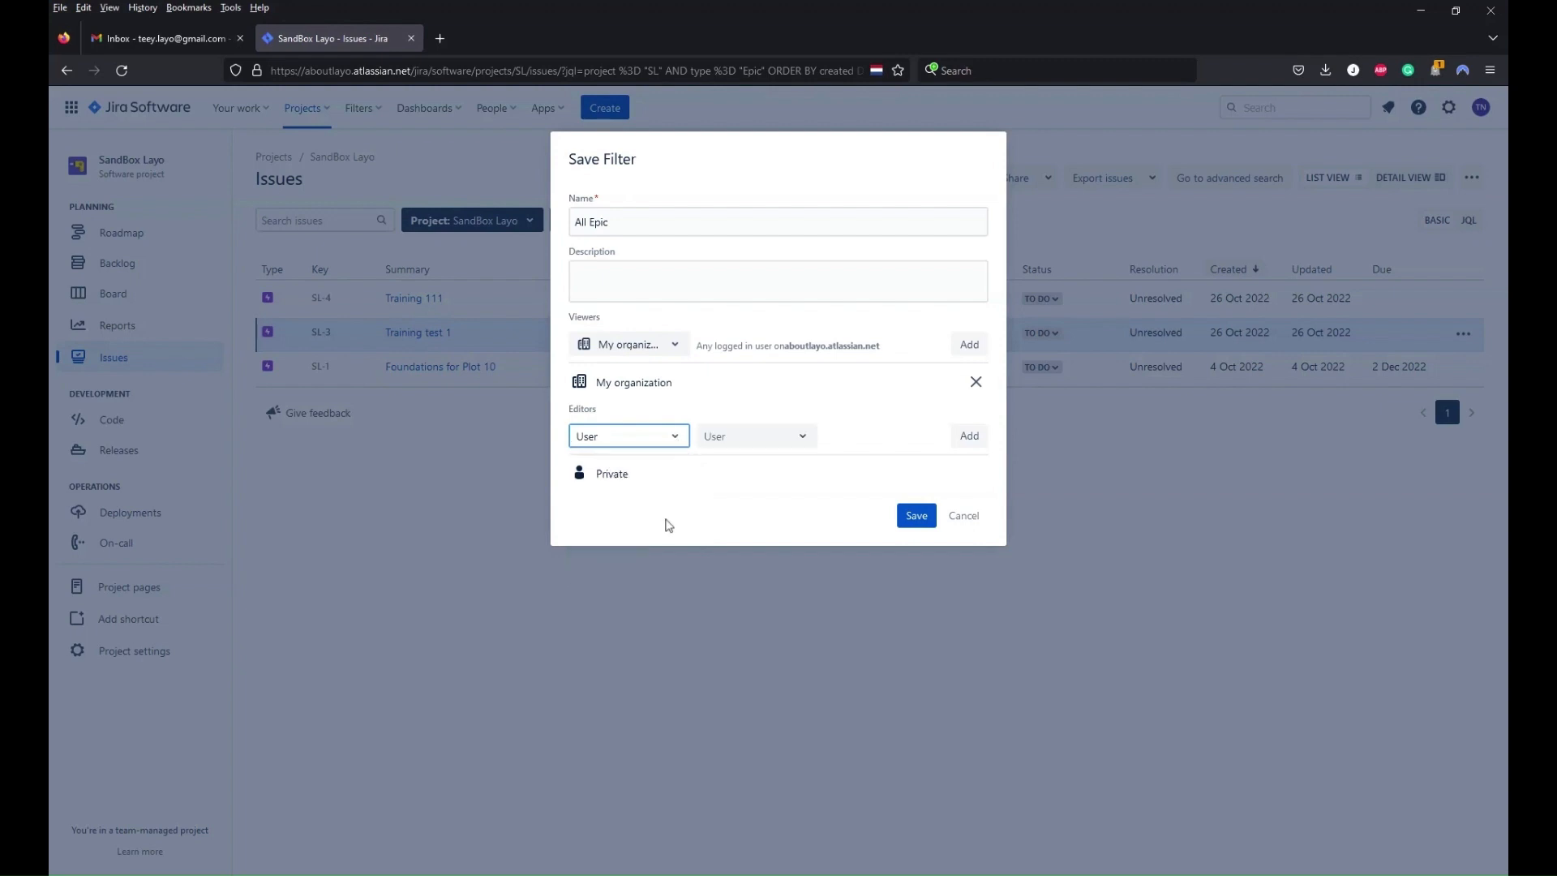
{"action": "left_click", "coordinate": [803, 440]}
{"action": "left_click", "coordinate": [804, 442]}
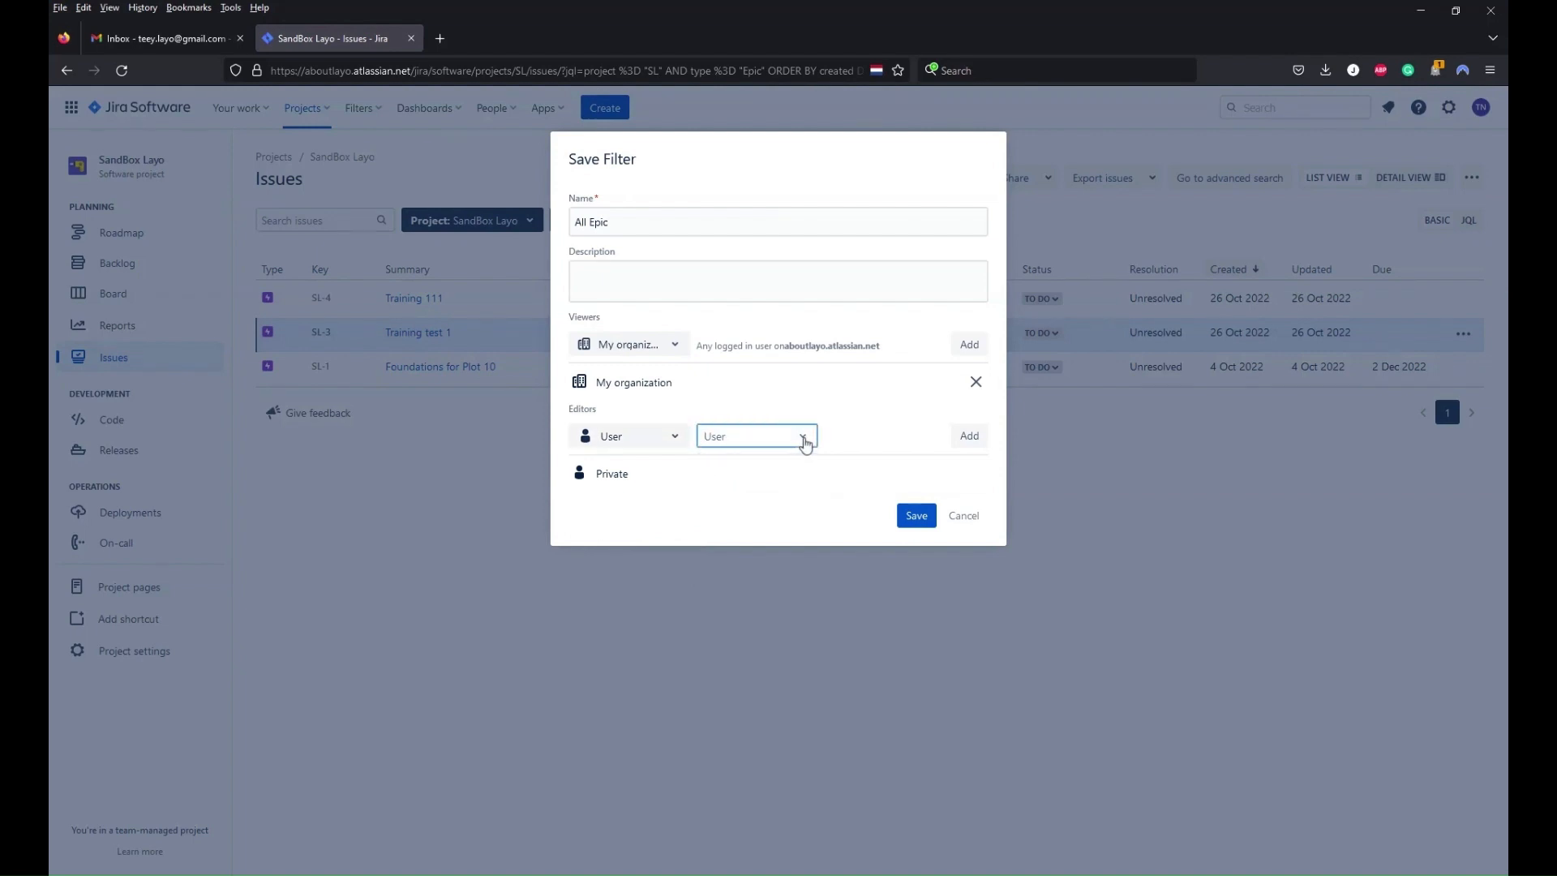
{"action": "left_click", "coordinate": [676, 439]}
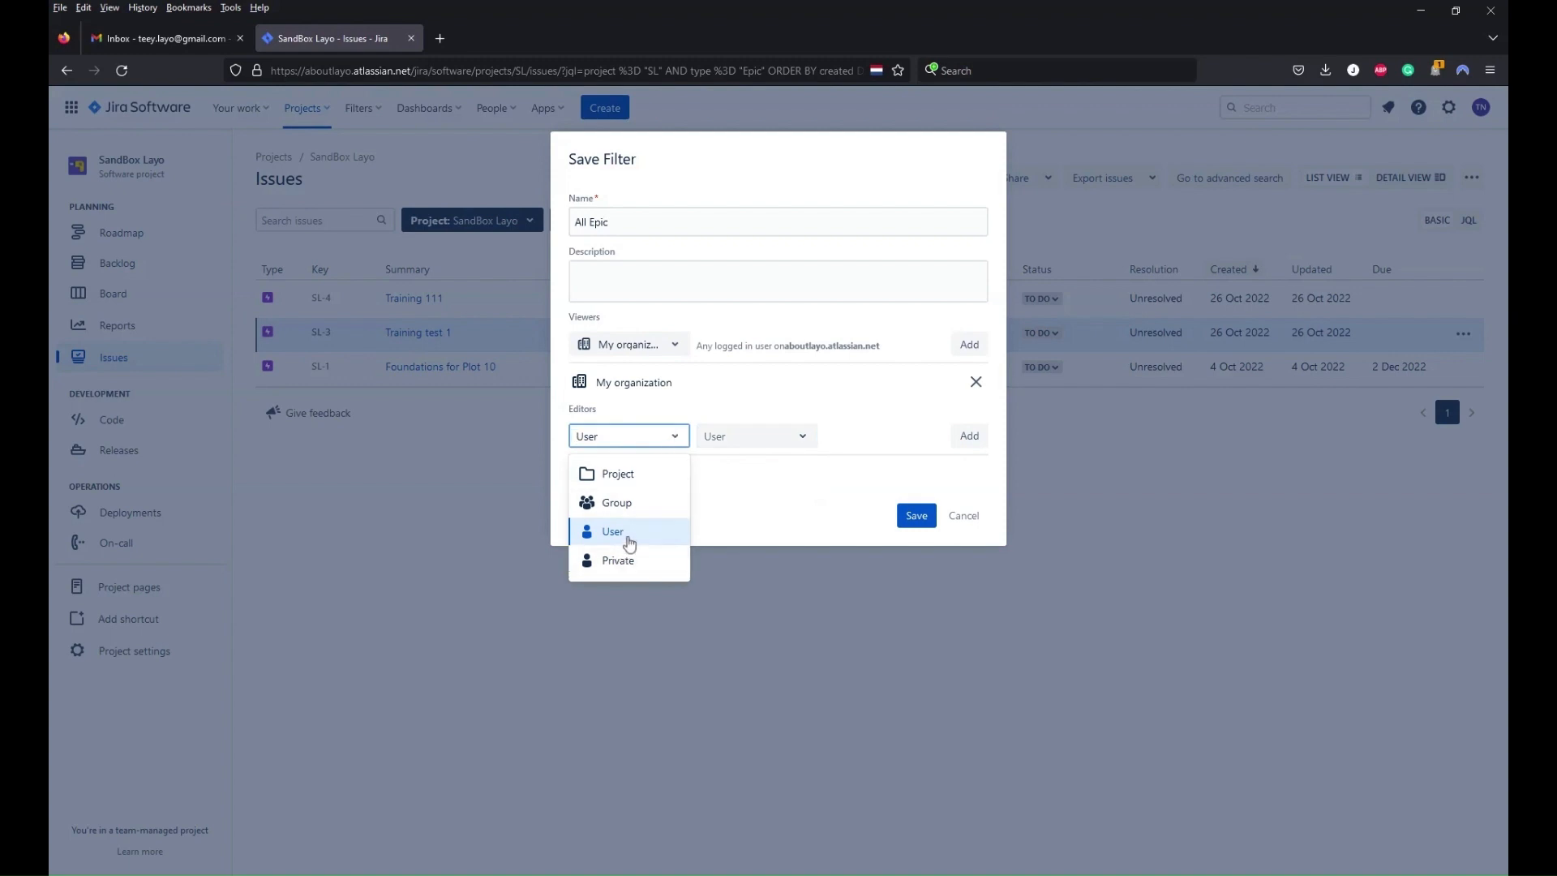
{"action": "left_click", "coordinate": [626, 556]}
{"action": "left_click", "coordinate": [773, 439]}
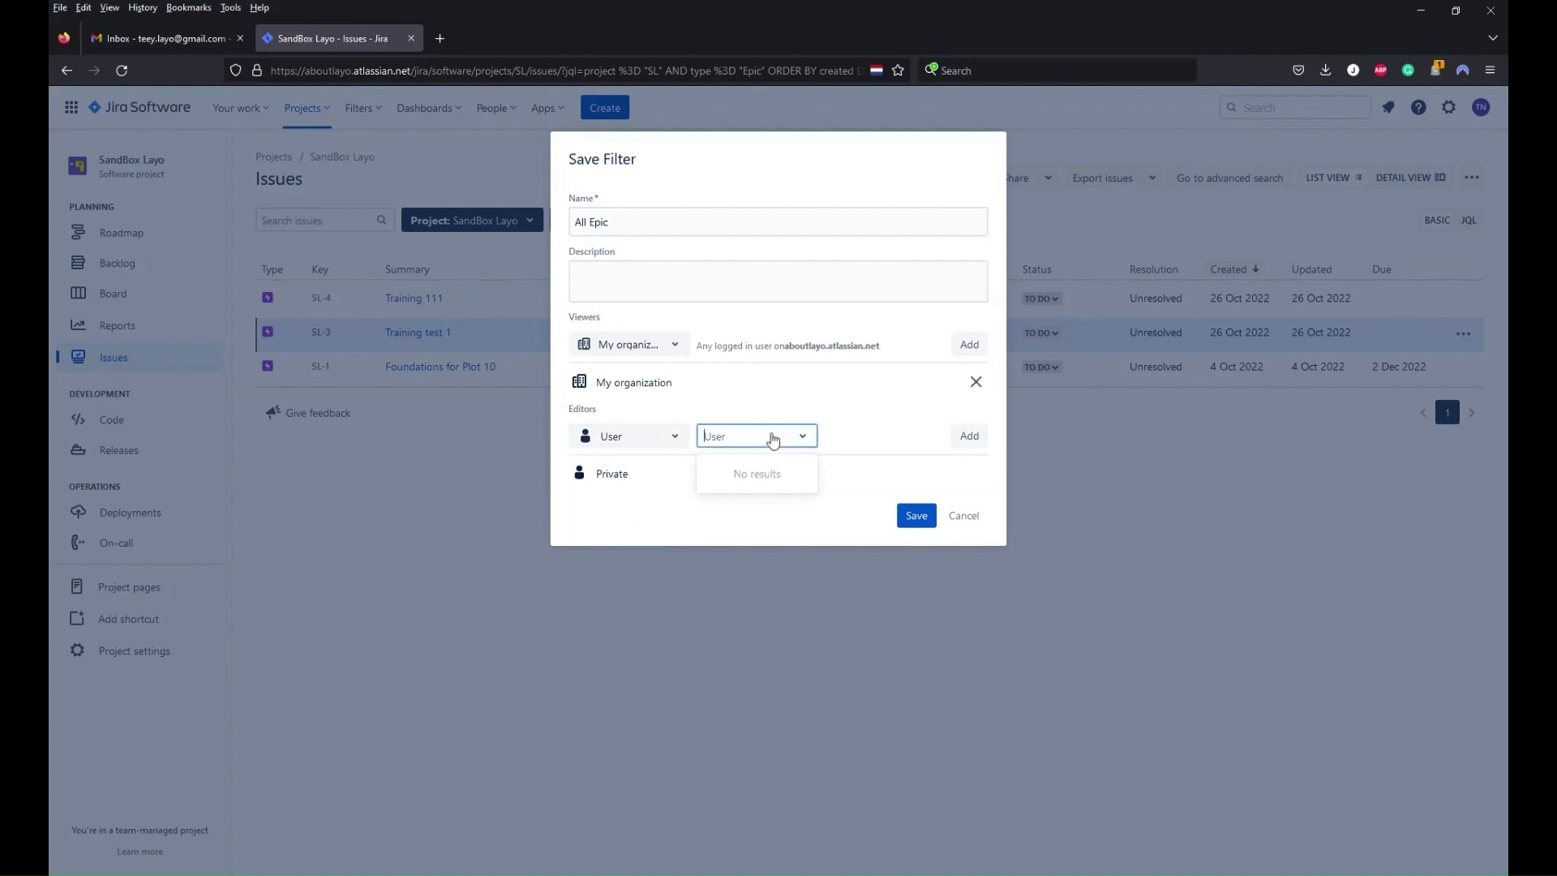
{"action": "type", "text": "lay"}
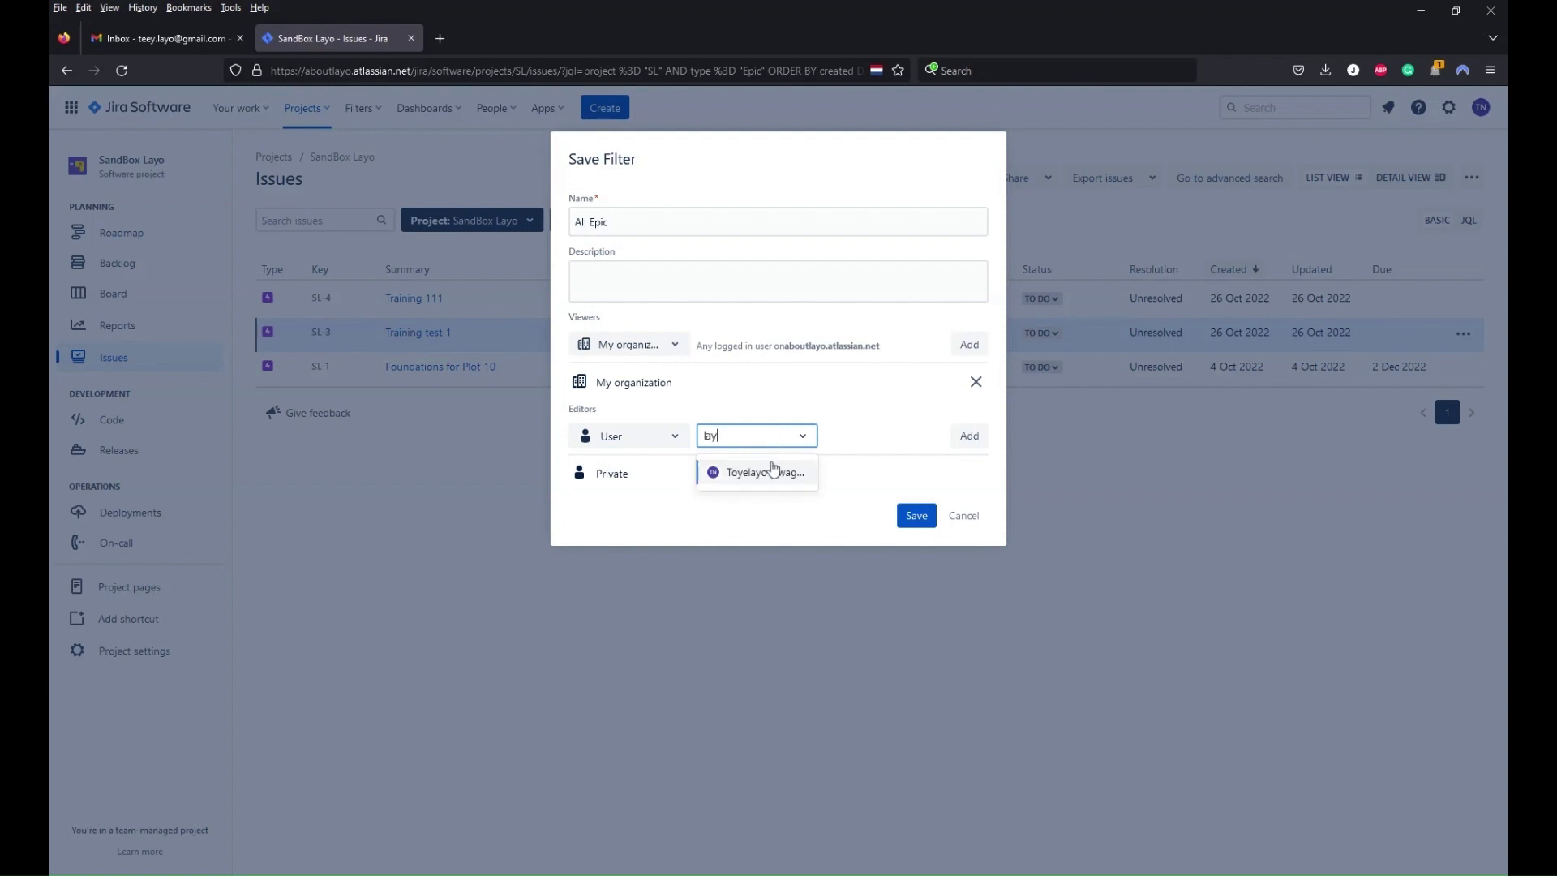
{"action": "left_click", "coordinate": [771, 476]}
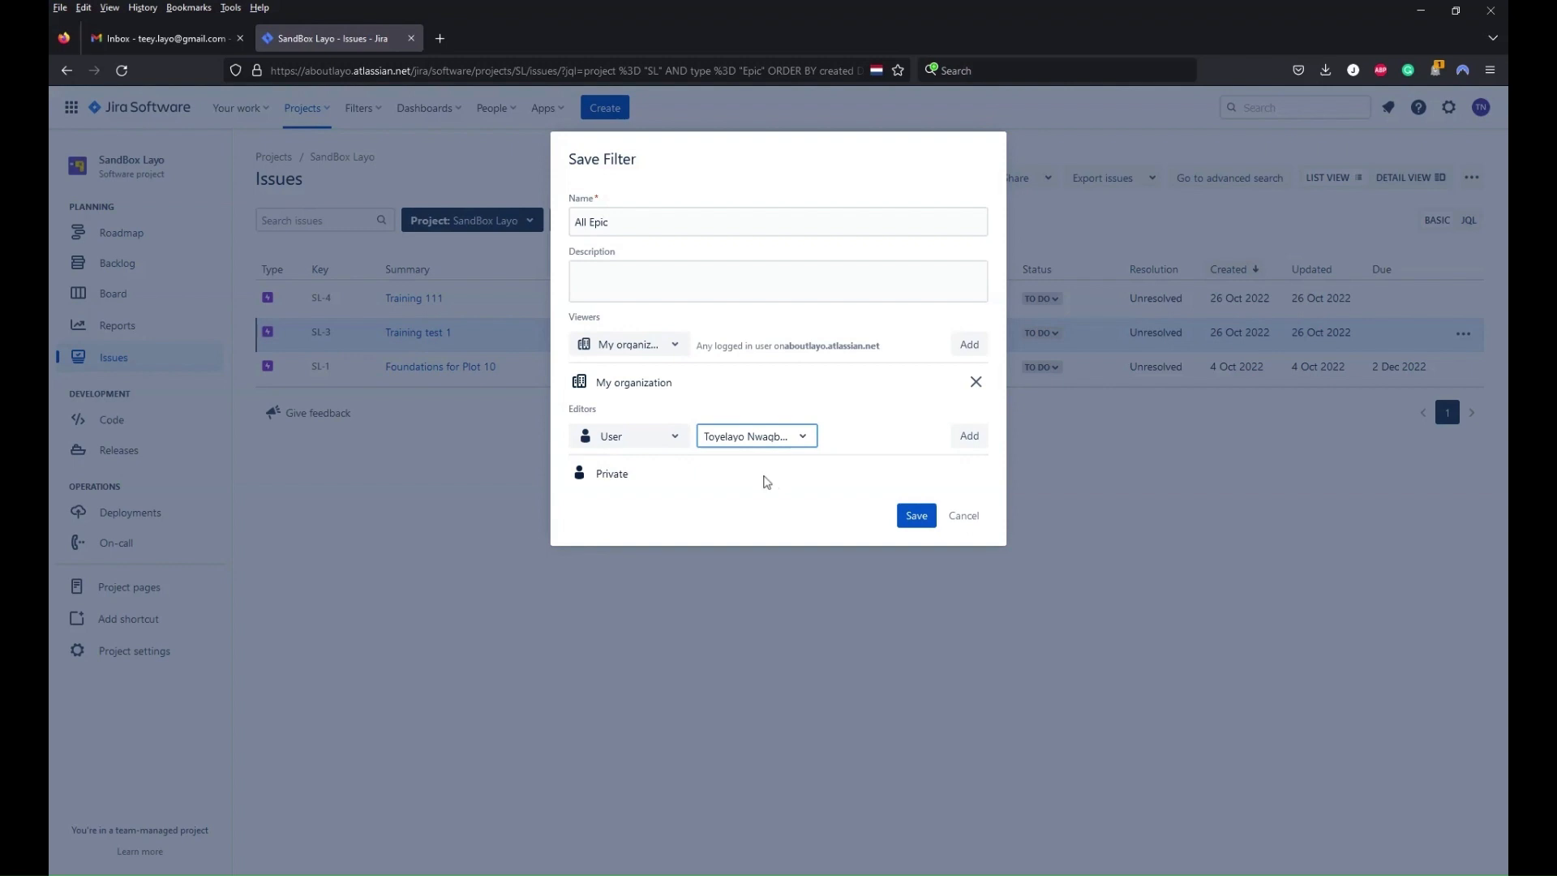
{"action": "left_click", "coordinate": [678, 444]}
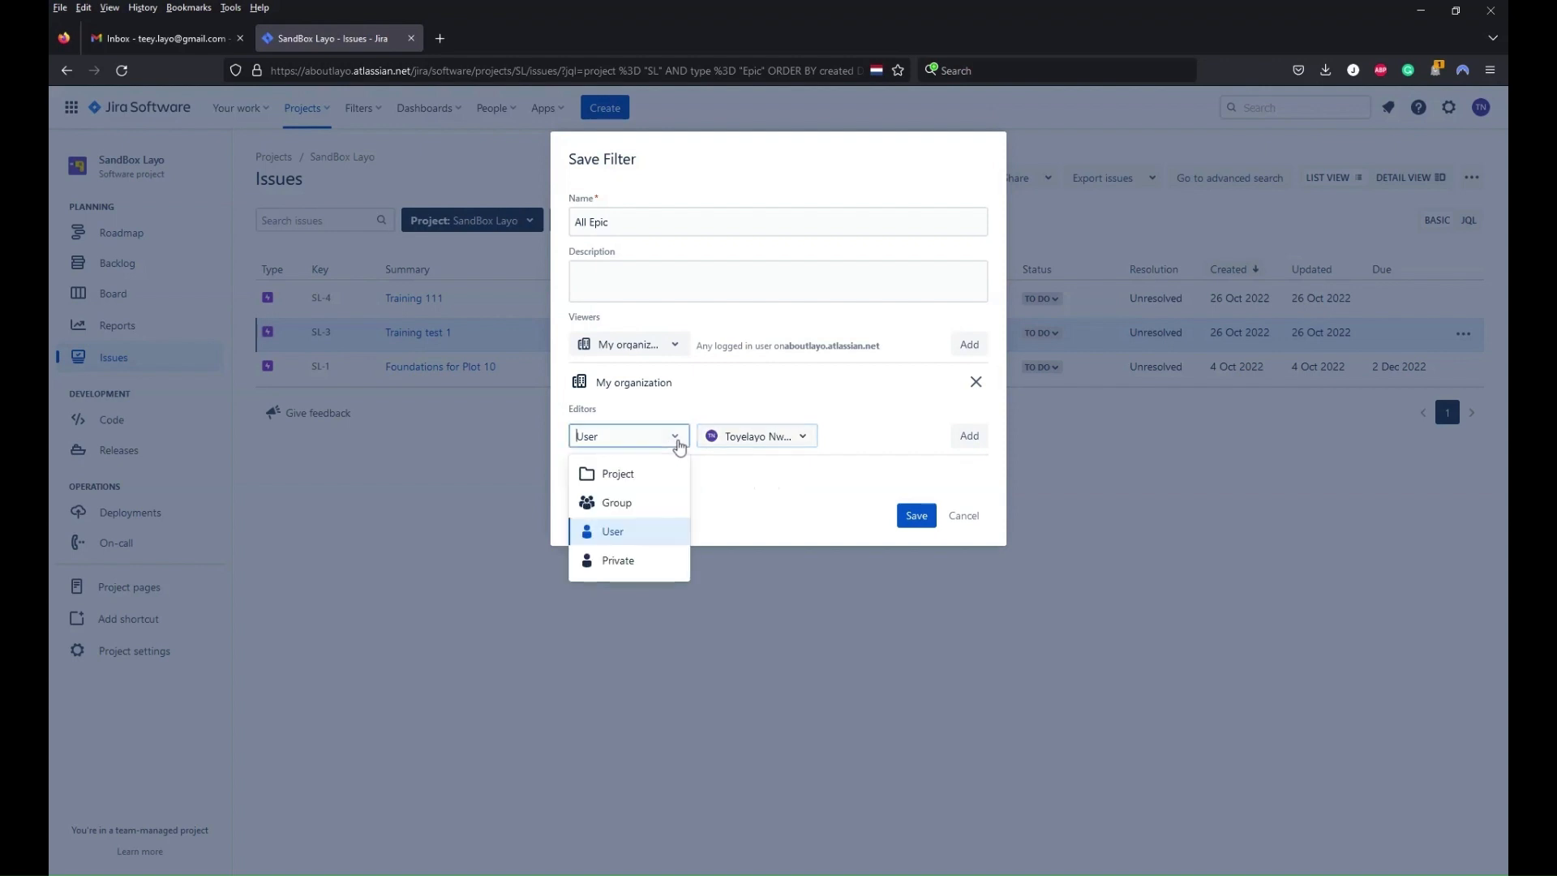
{"action": "left_click", "coordinate": [775, 501]}
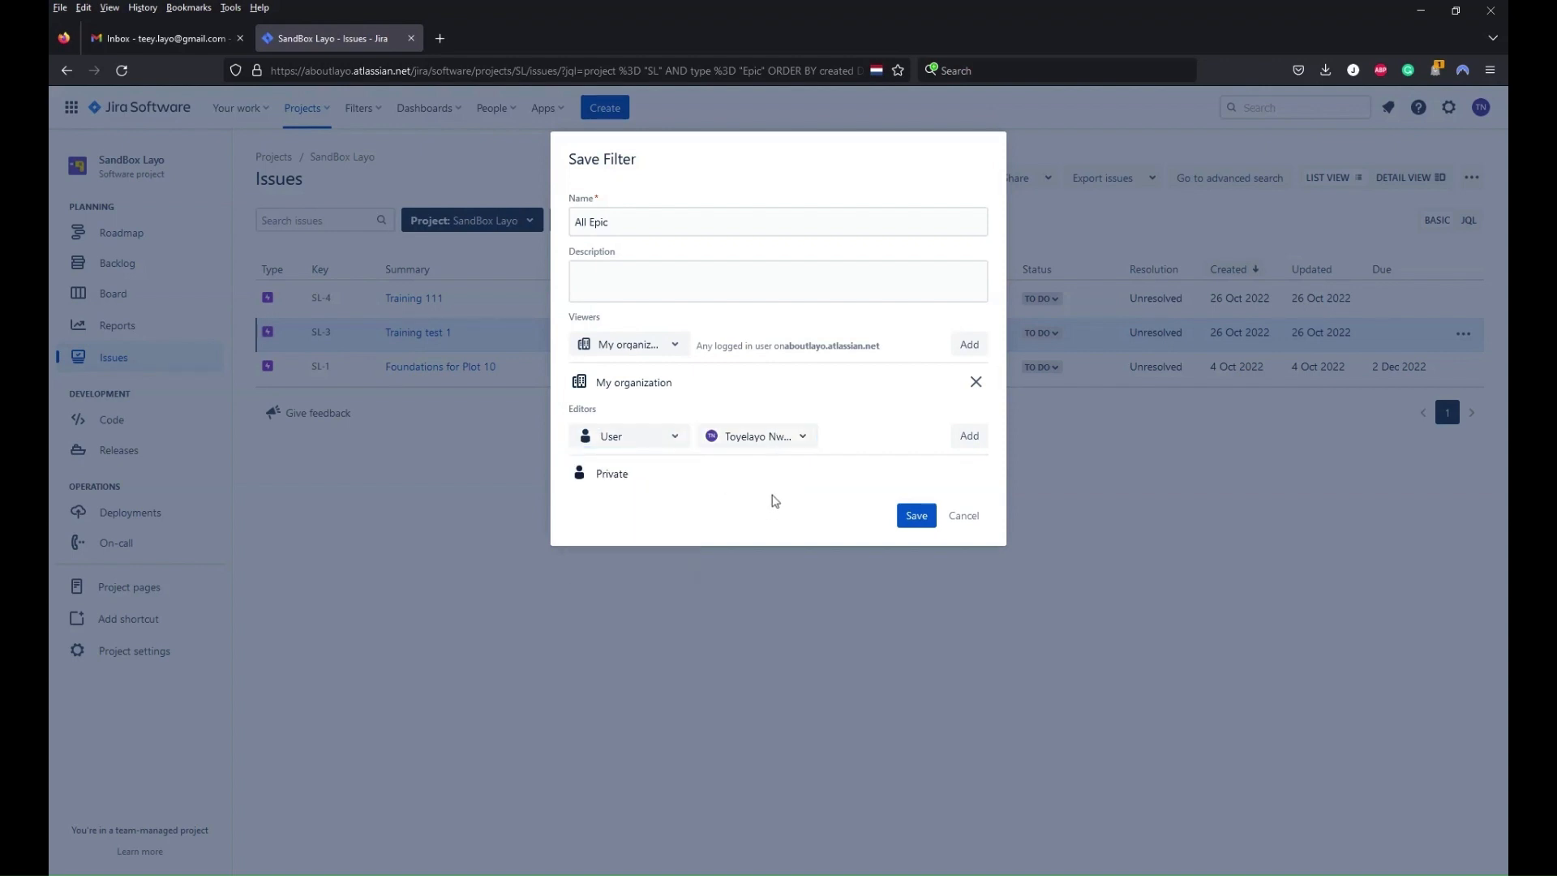
{"action": "left_click", "coordinate": [976, 438]}
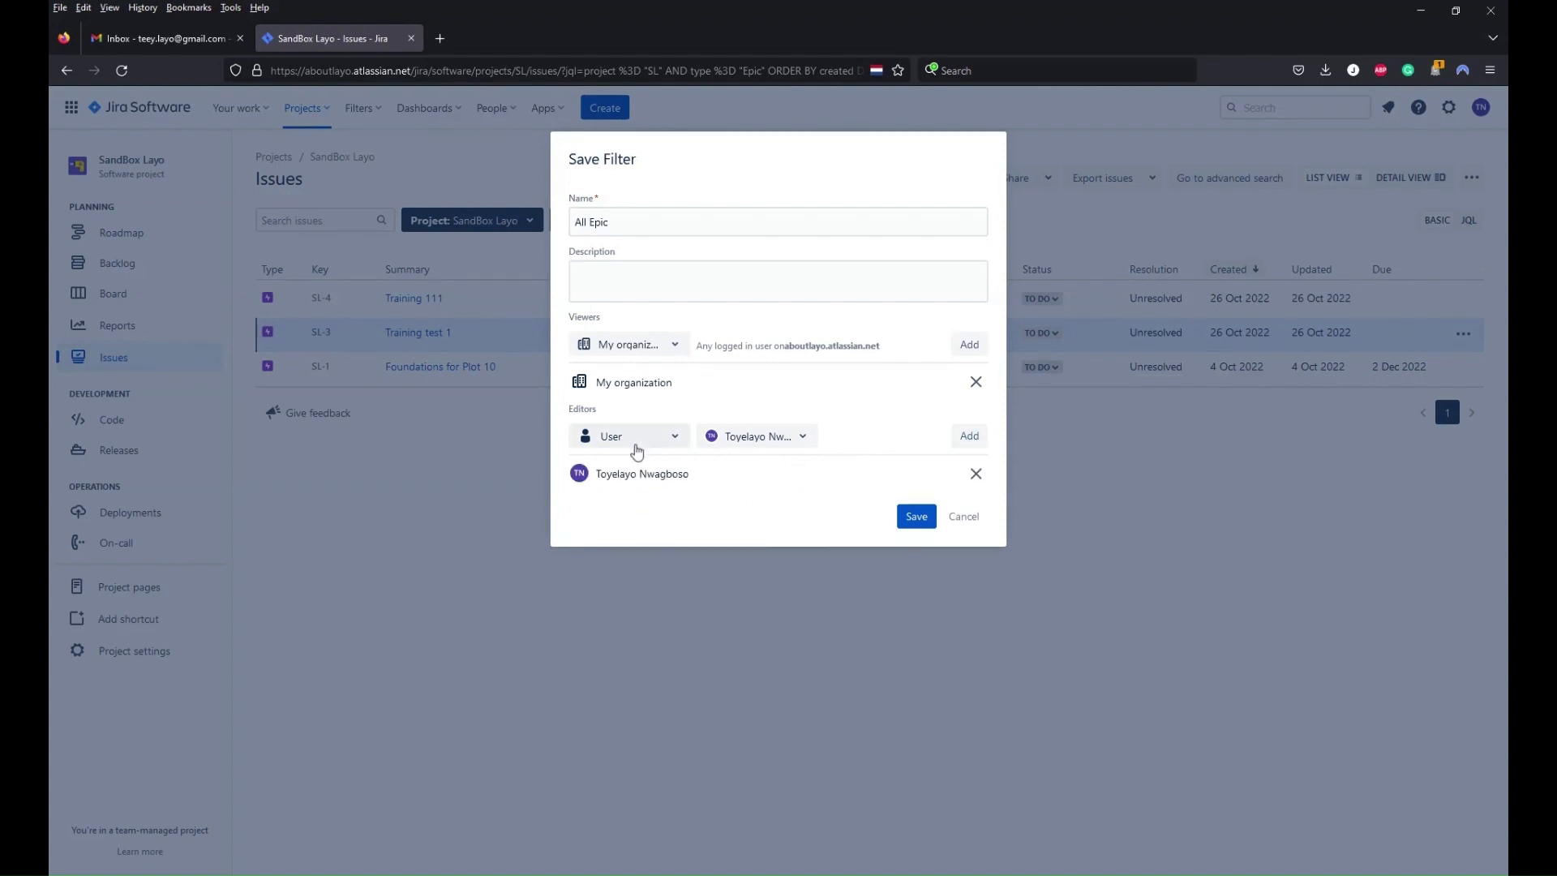
Look over the available editor choices and save the All Epic filter.
{"action": "left_click", "coordinate": [804, 440]}
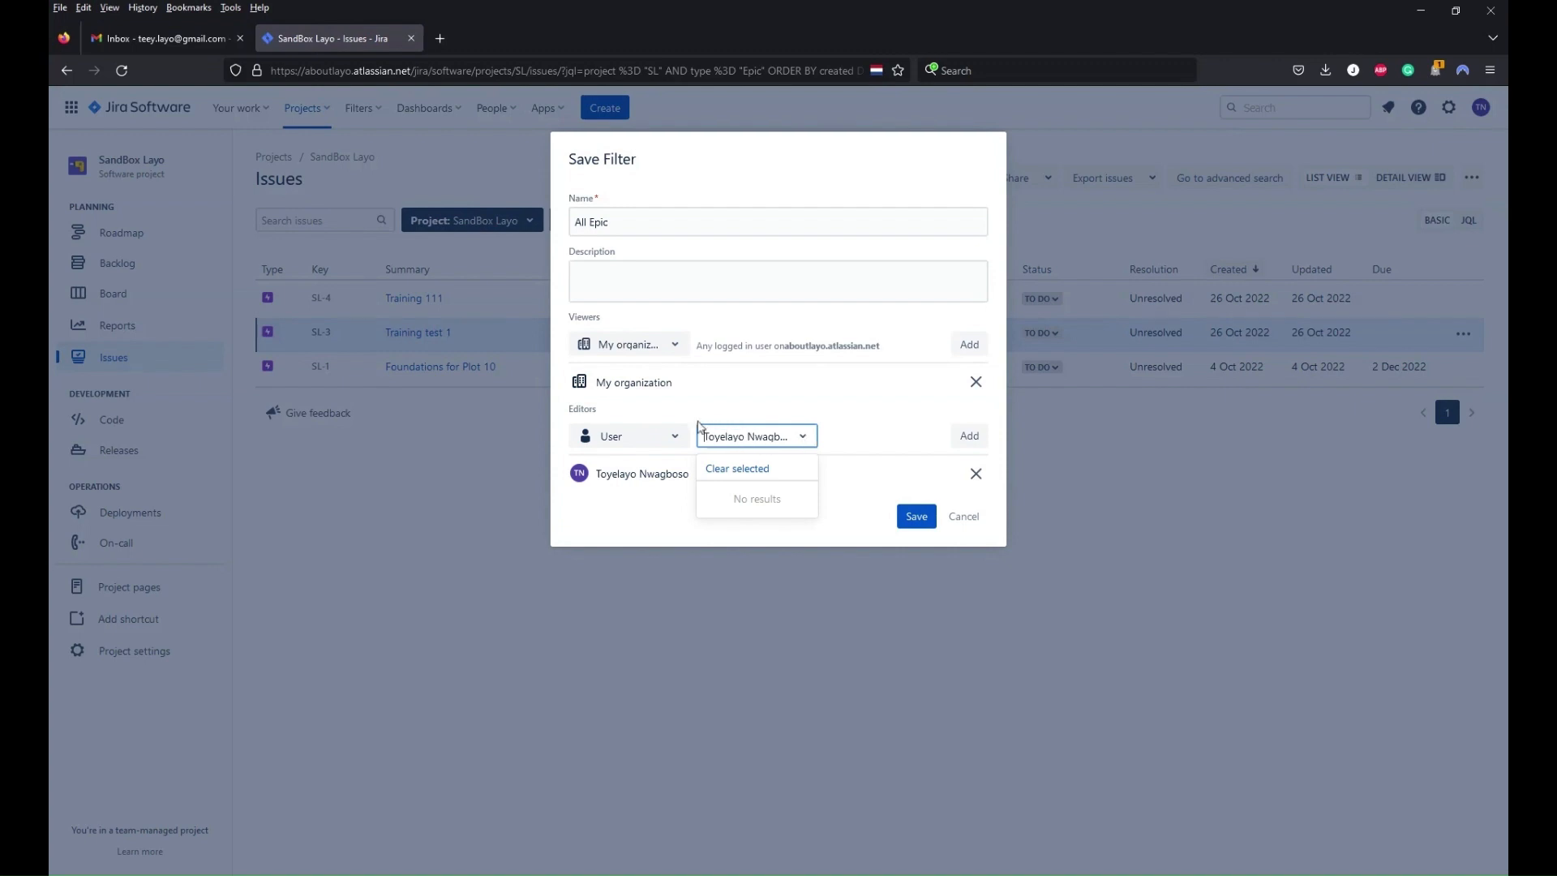
{"action": "left_click", "coordinate": [679, 439]}
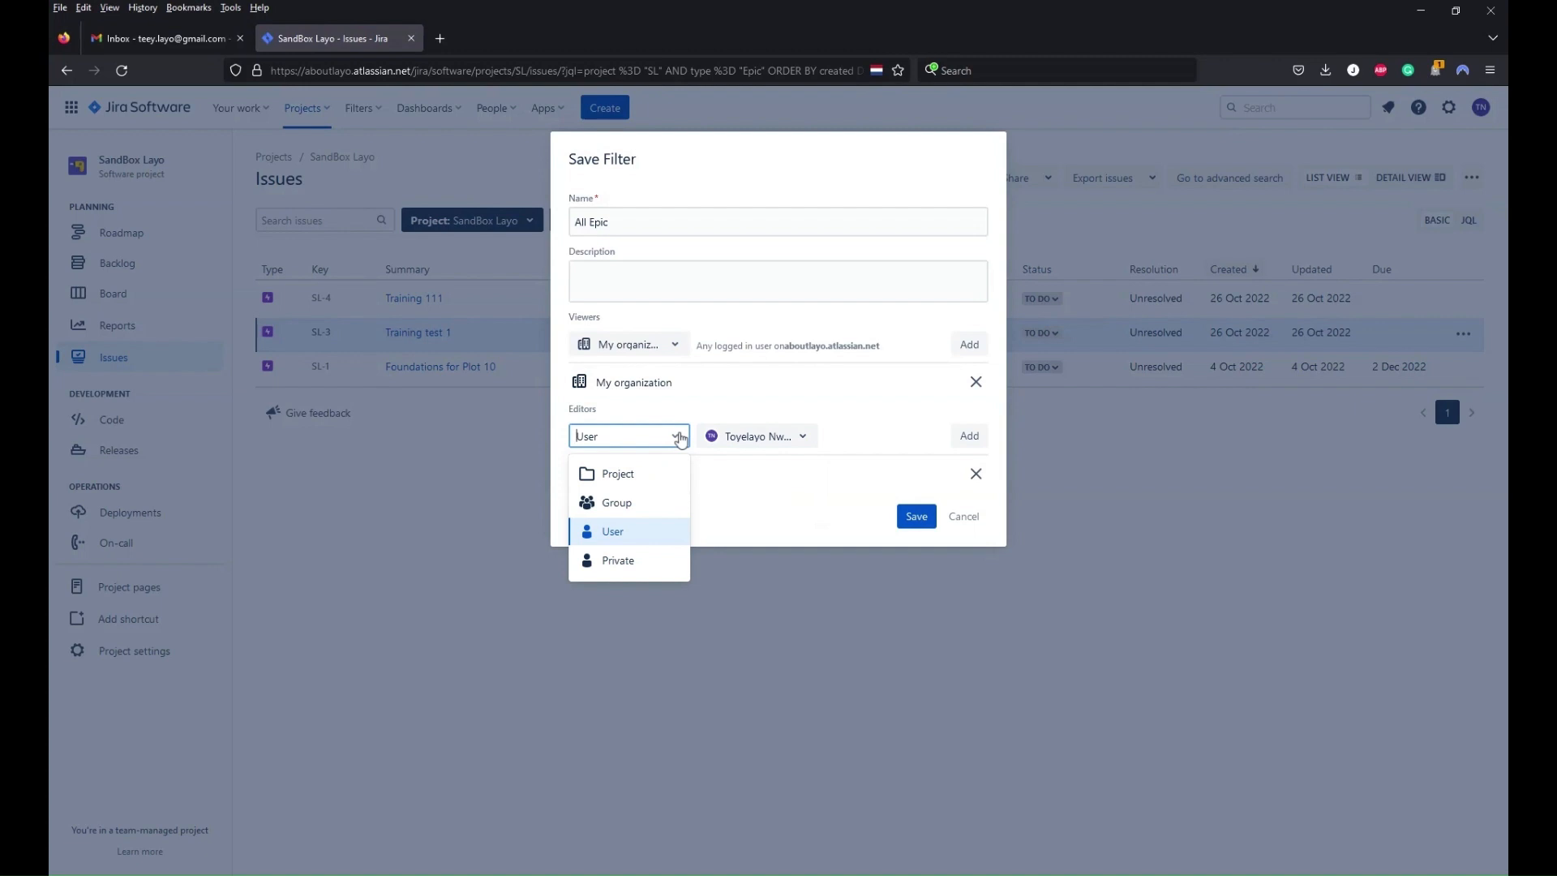
{"action": "left_click", "coordinate": [785, 497]}
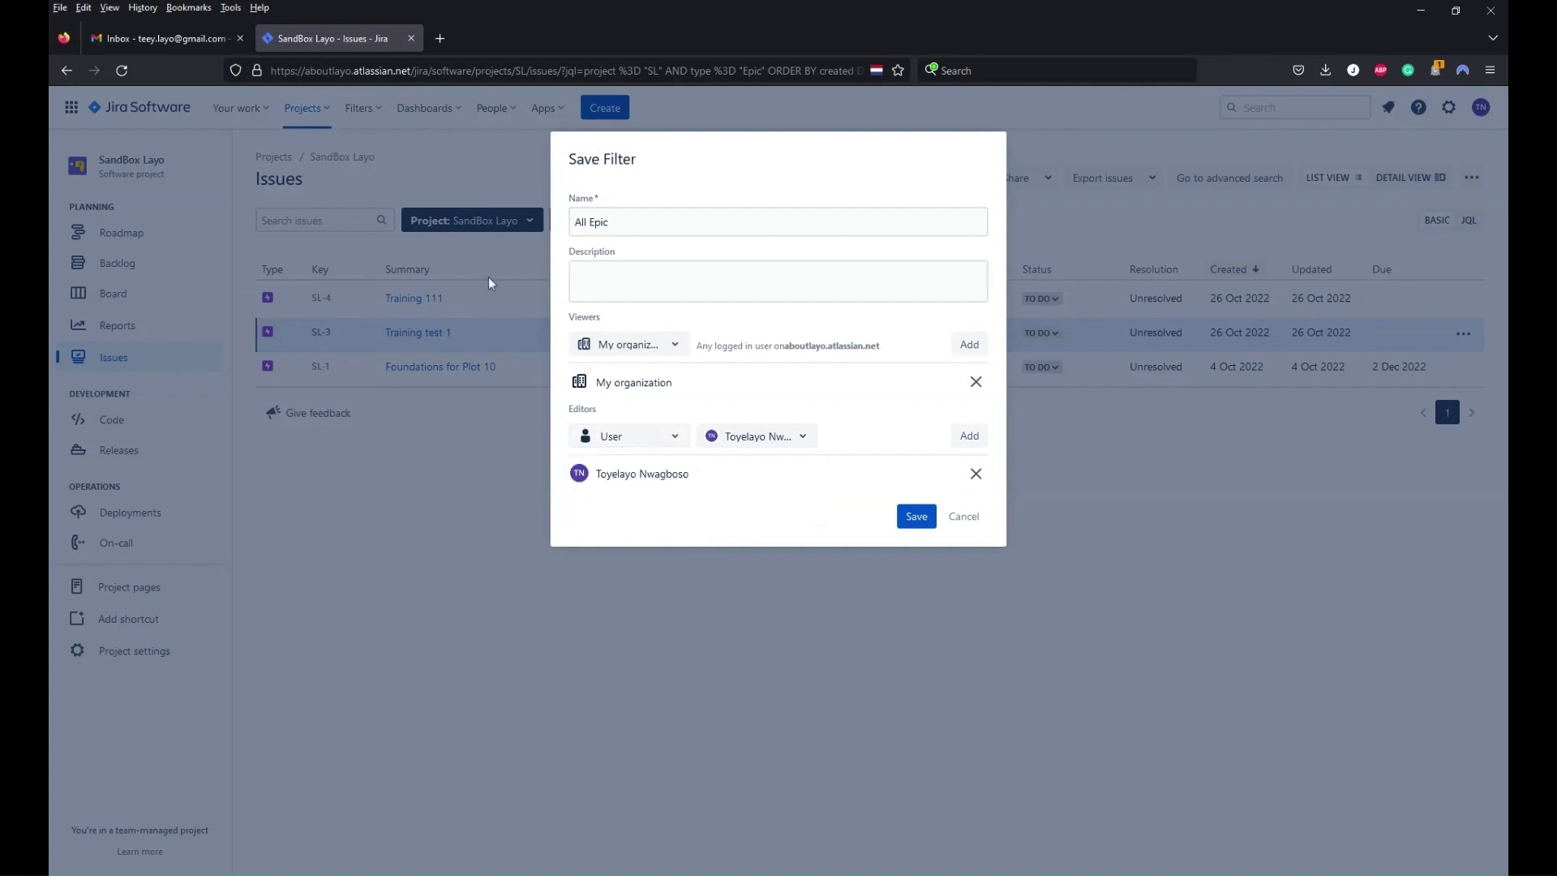
{"action": "left_click", "coordinate": [916, 517]}
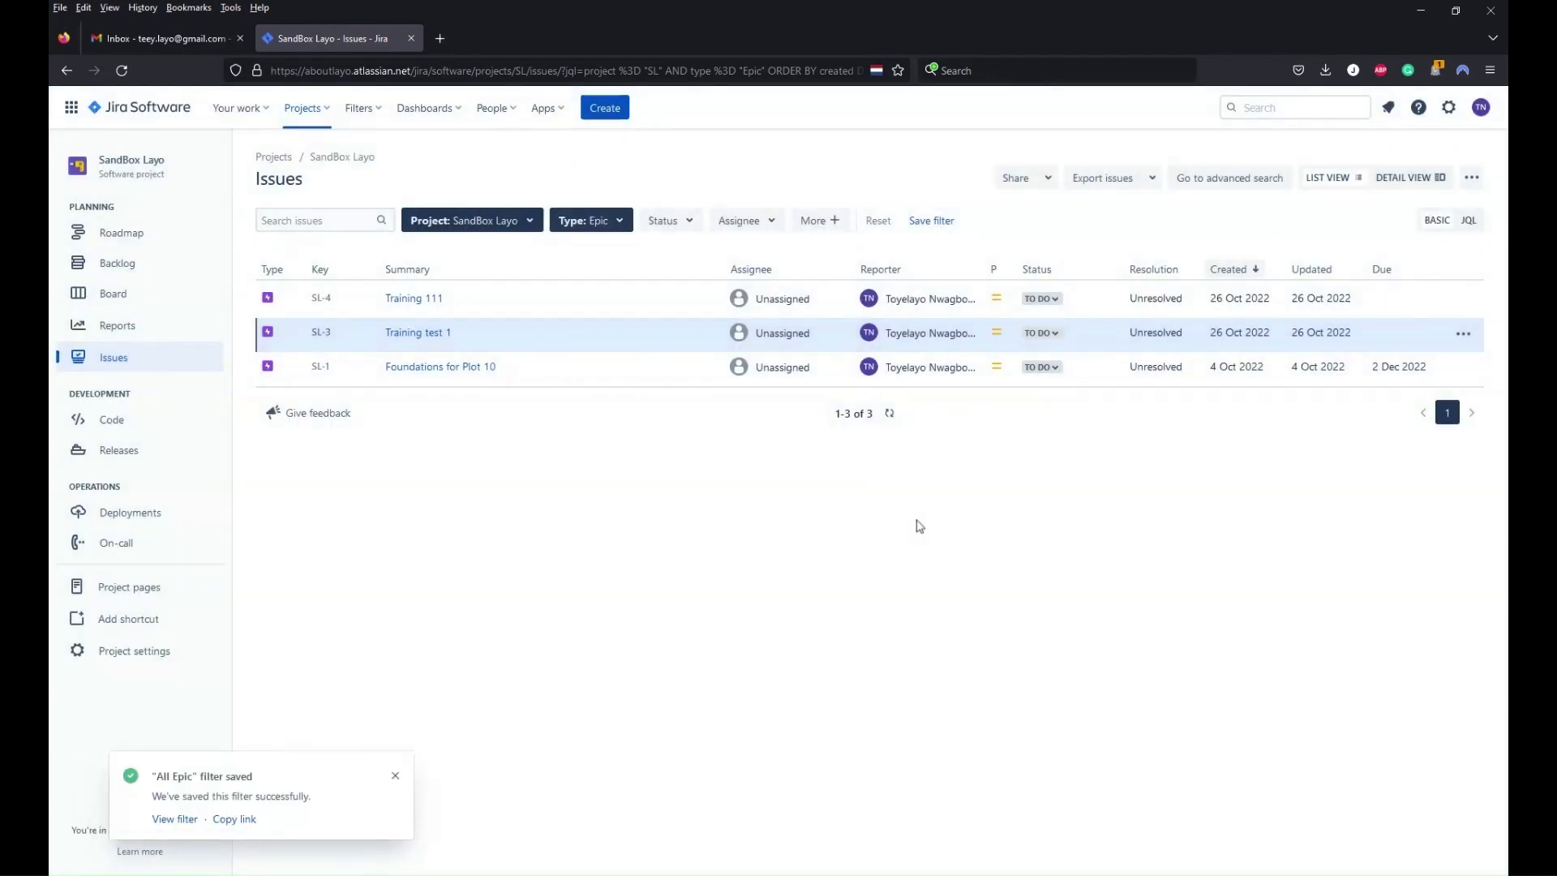